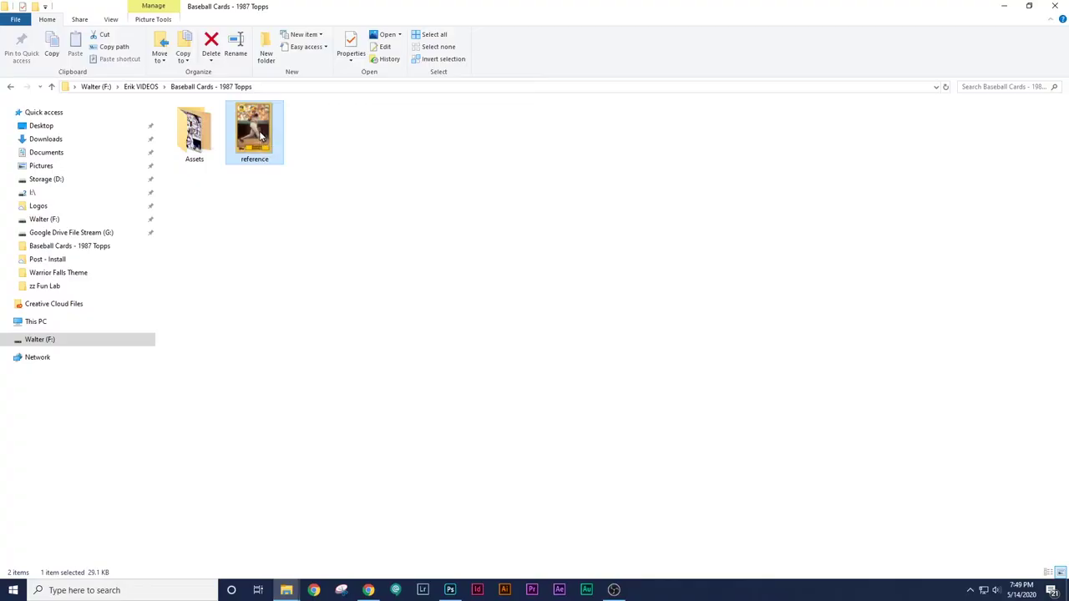
Open the reference baseball card image in Photoshop and enlarge its view to about 206%
drag(260, 137, 420, 239)
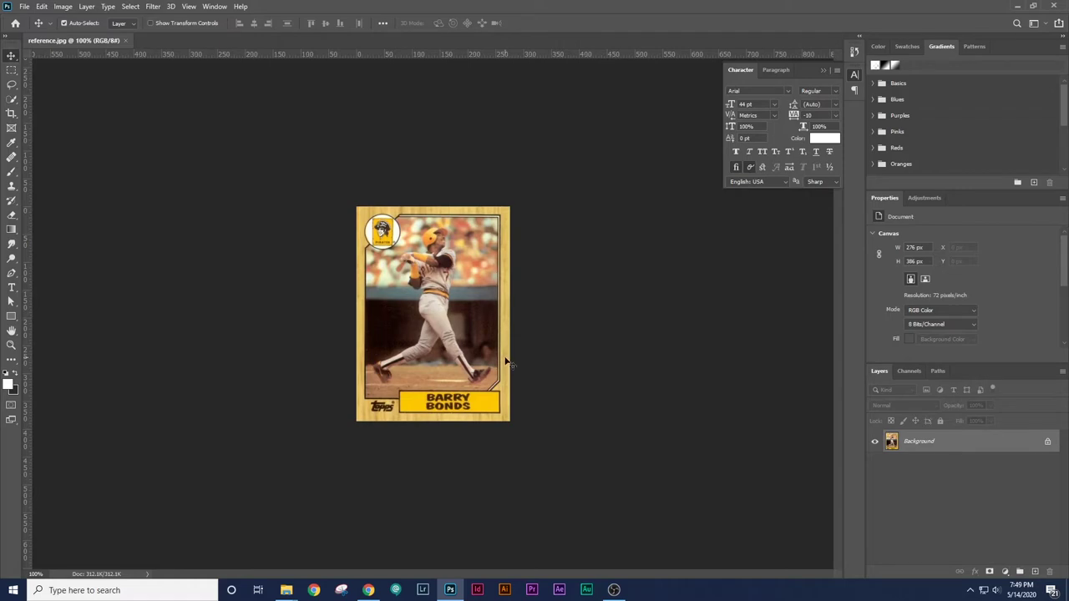
key(z)
drag(451, 349, 490, 353)
key(v)
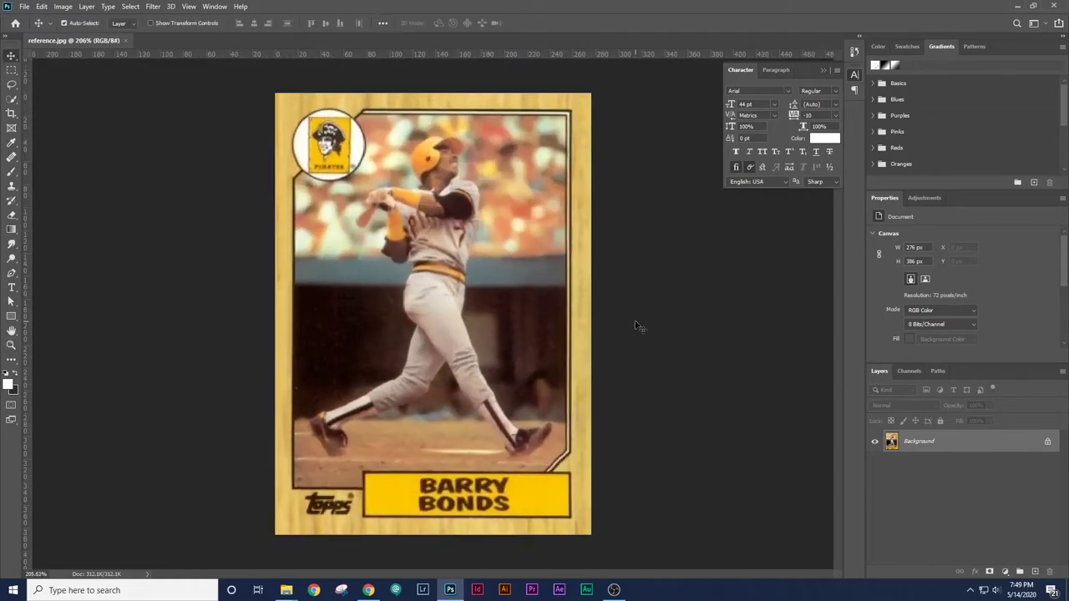
Set up the Pen tool in Shape mode with no fill and a red (fc000c) stroke
click(12, 274)
right_click(10, 273)
click(43, 273)
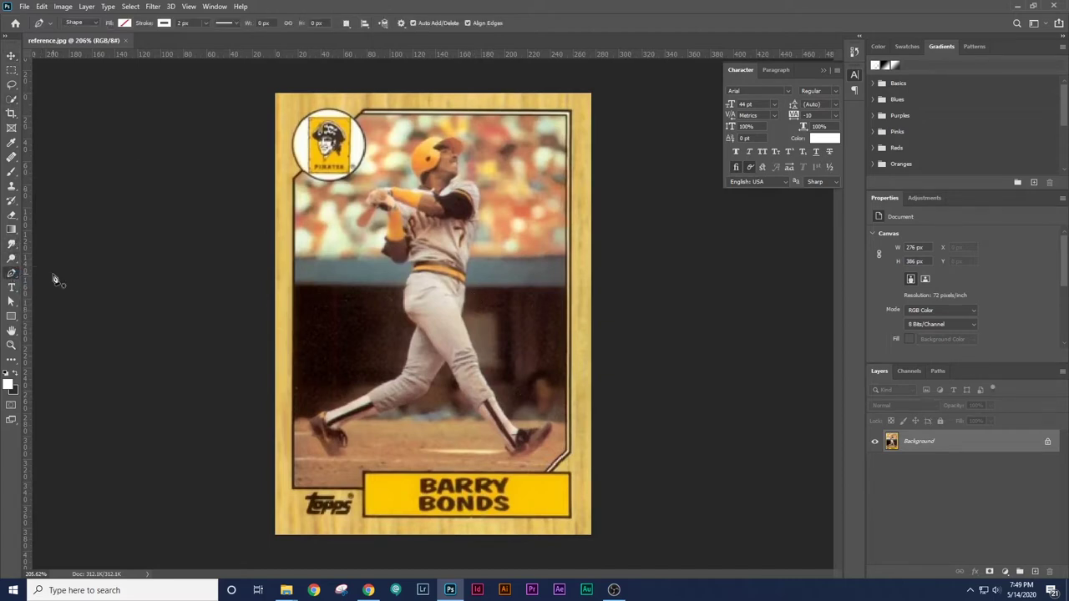
click(125, 23)
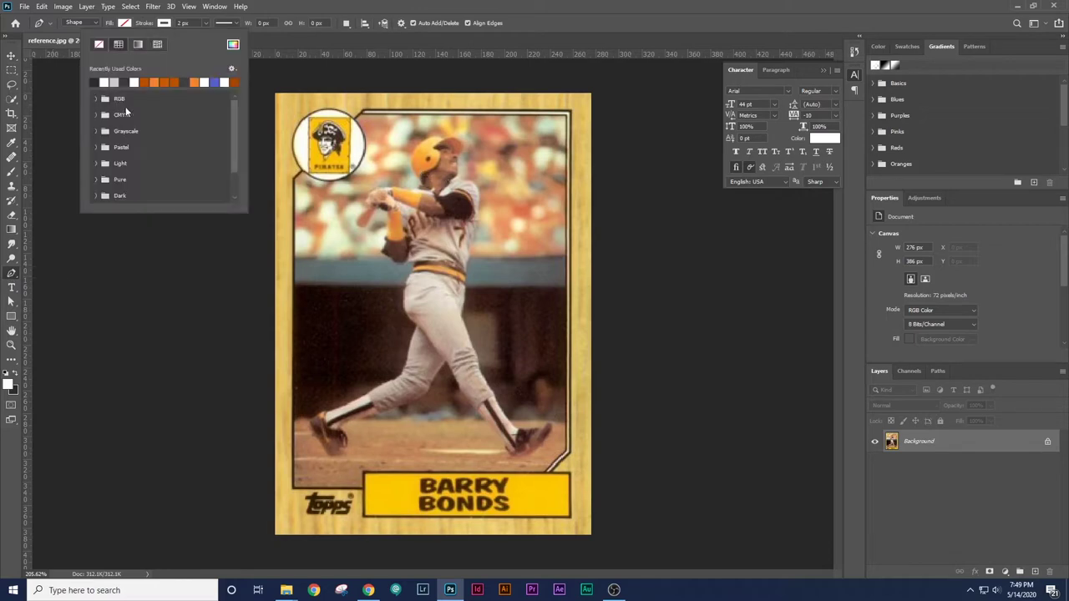
click(233, 44)
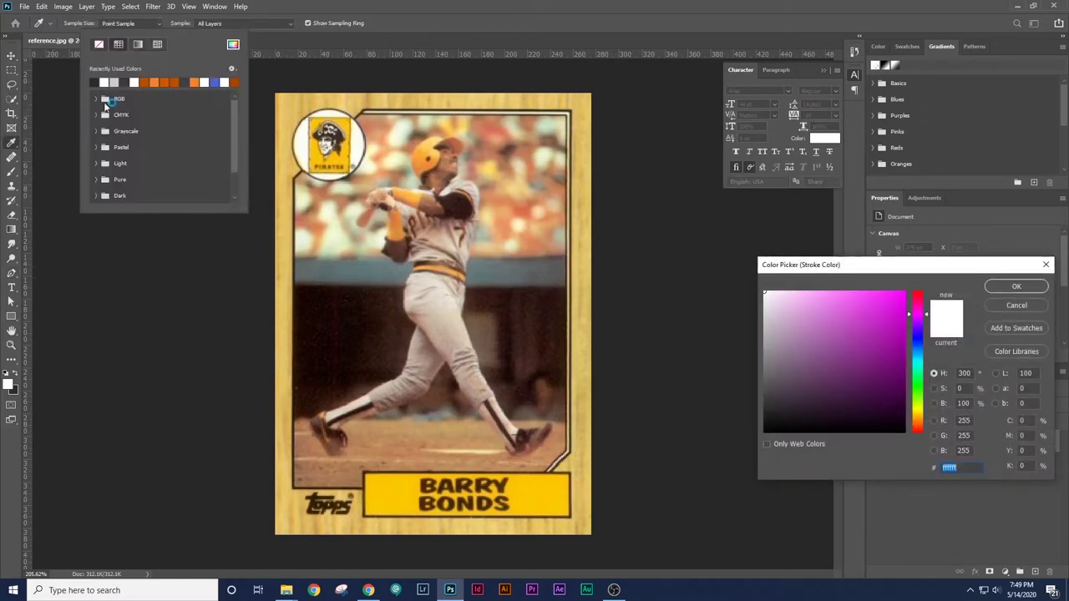
text(fc000c)
click(1016, 287)
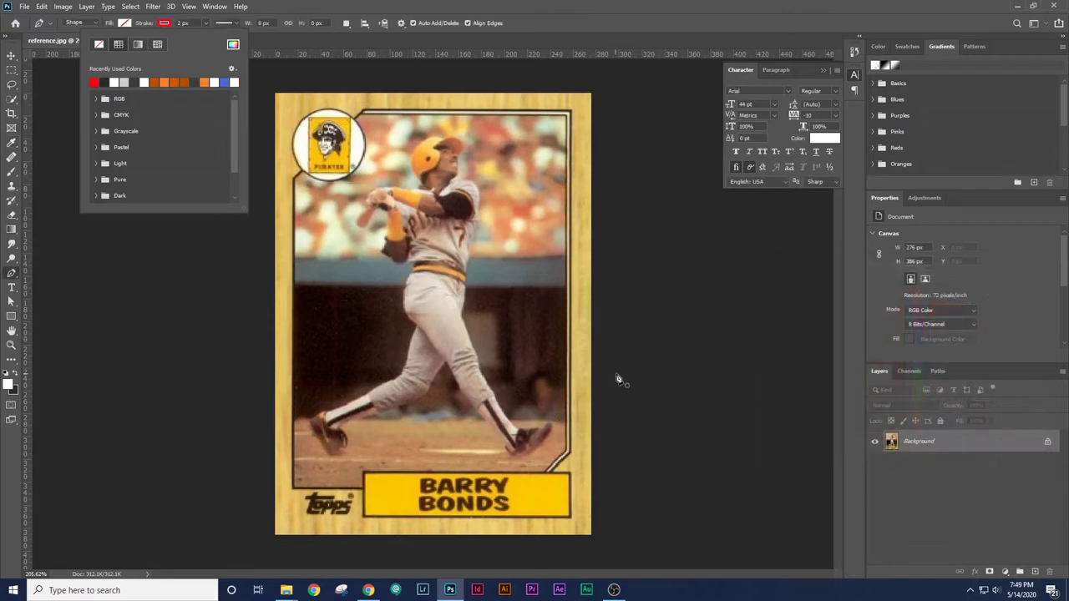
Trace the card's outer photo frame as a closed shape, cutting the upper-left and lower-right corners diagonally
click(569, 452)
click(570, 452)
click(571, 112)
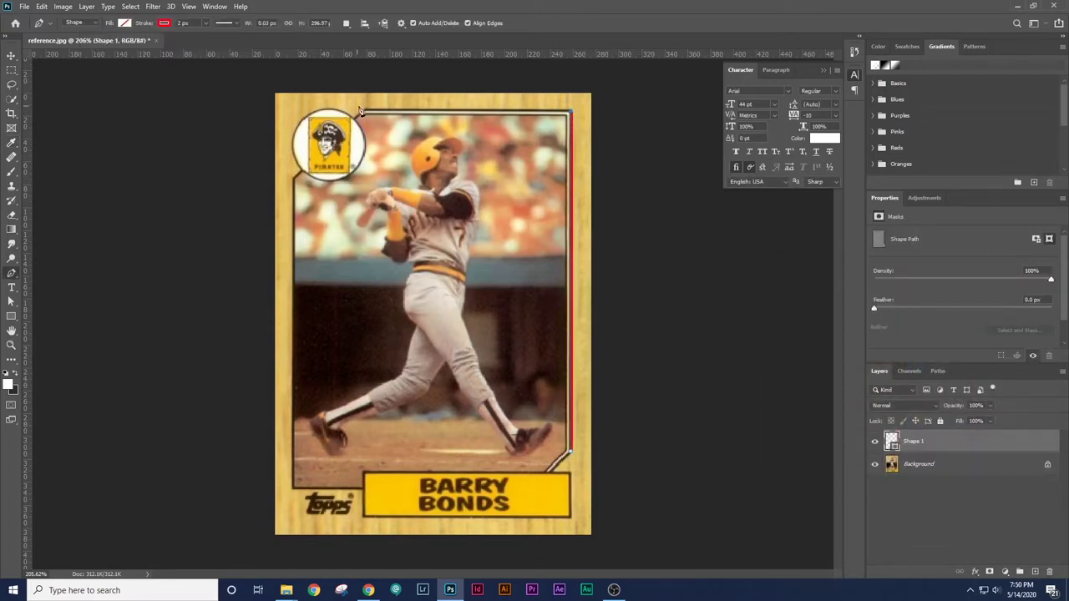
click(363, 111)
click(294, 178)
click(295, 488)
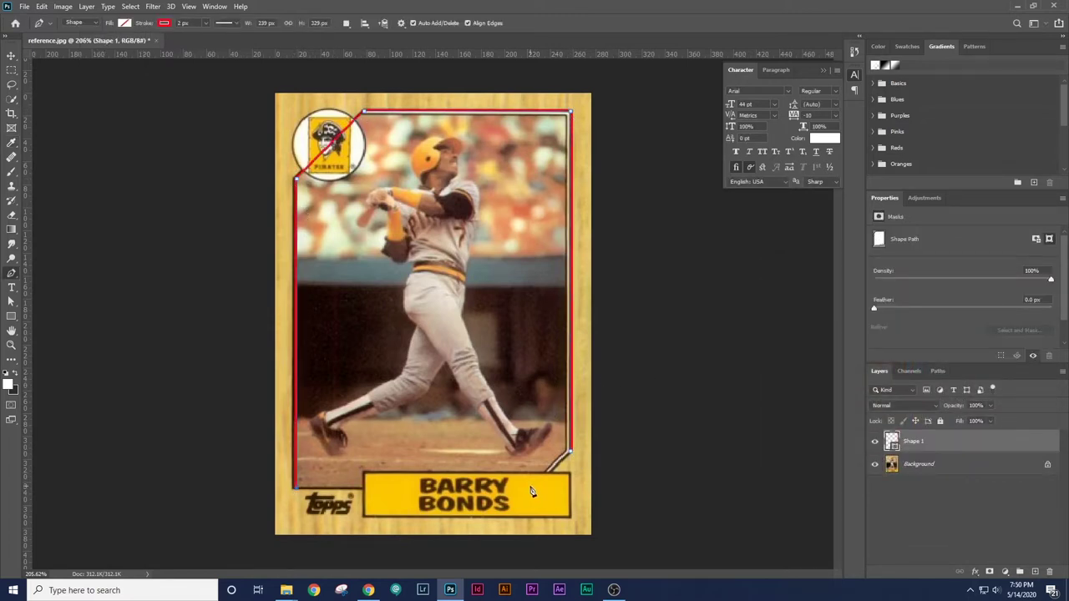
click(532, 491)
click(571, 454)
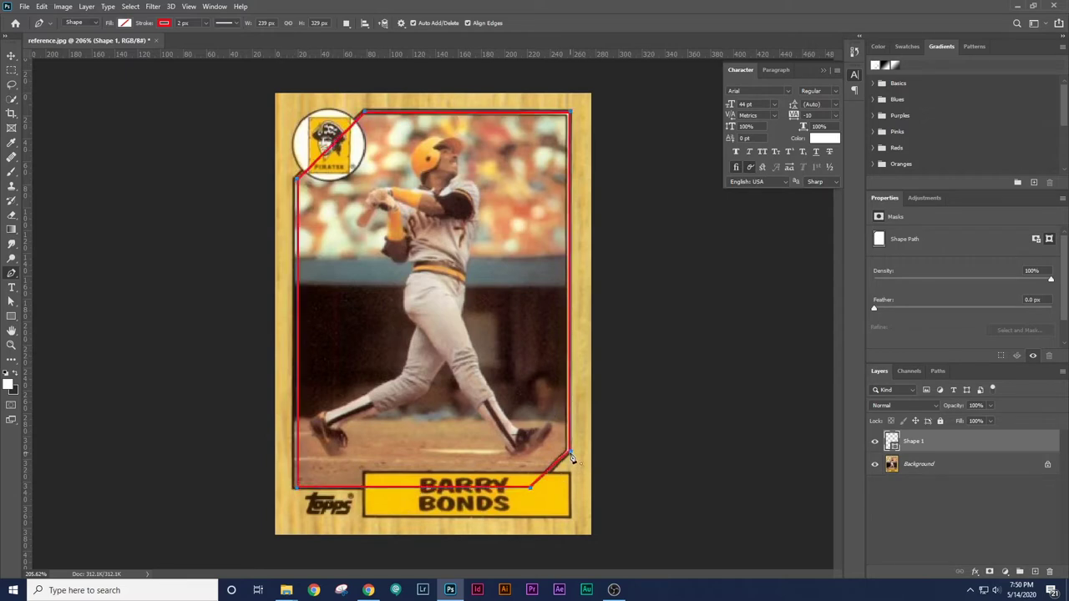
Align the traced shape's lower-left corner with the outer corner of the card's dark frame line
key(z)
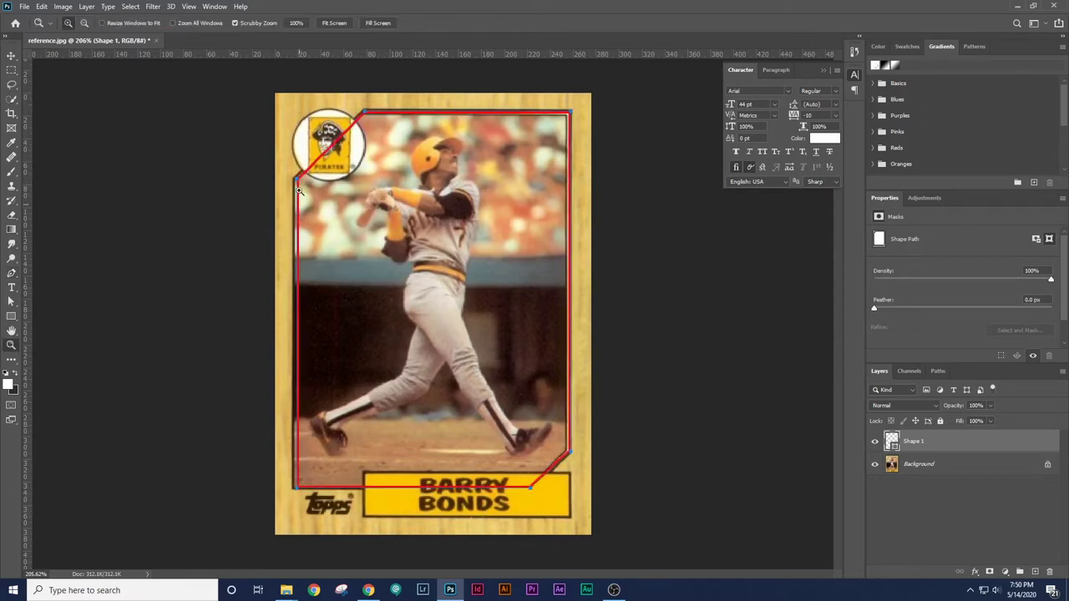
key(a)
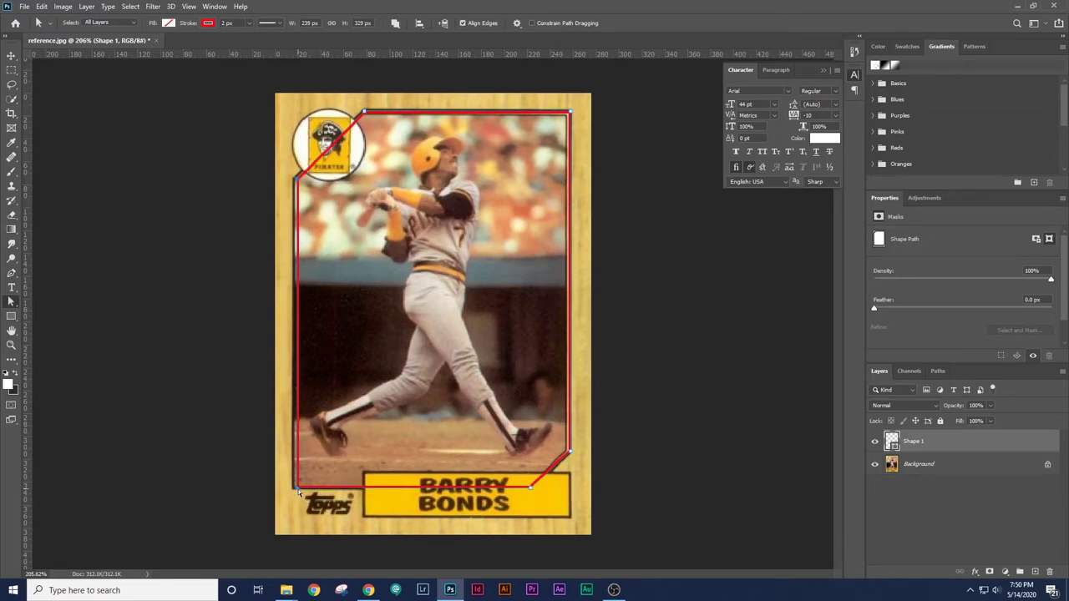
drag(297, 489, 376, 489)
key(z)
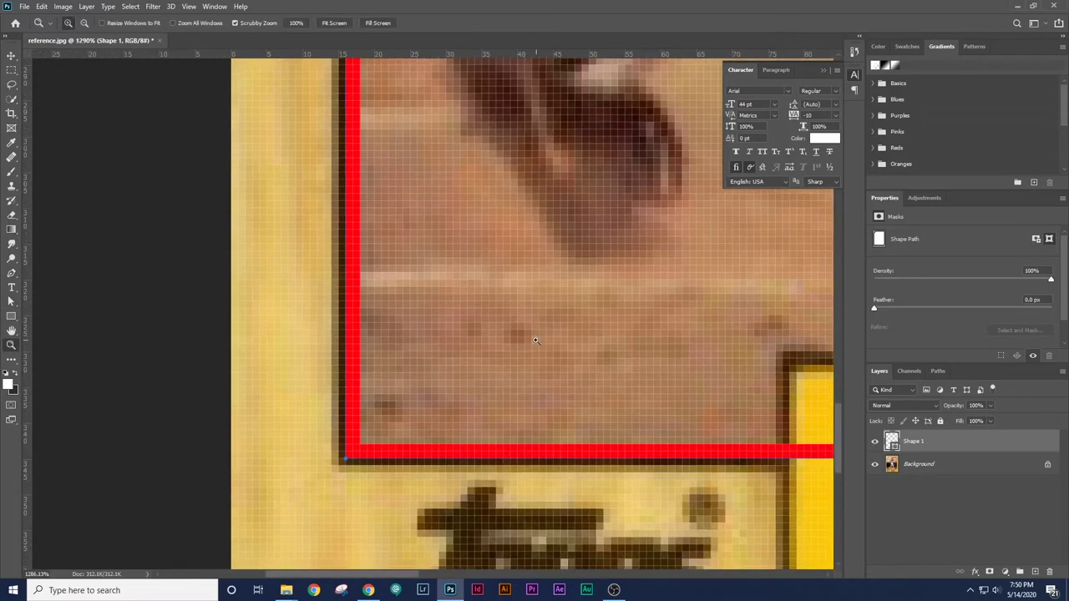
key(a)
key(z)
drag(520, 328, 158, 351)
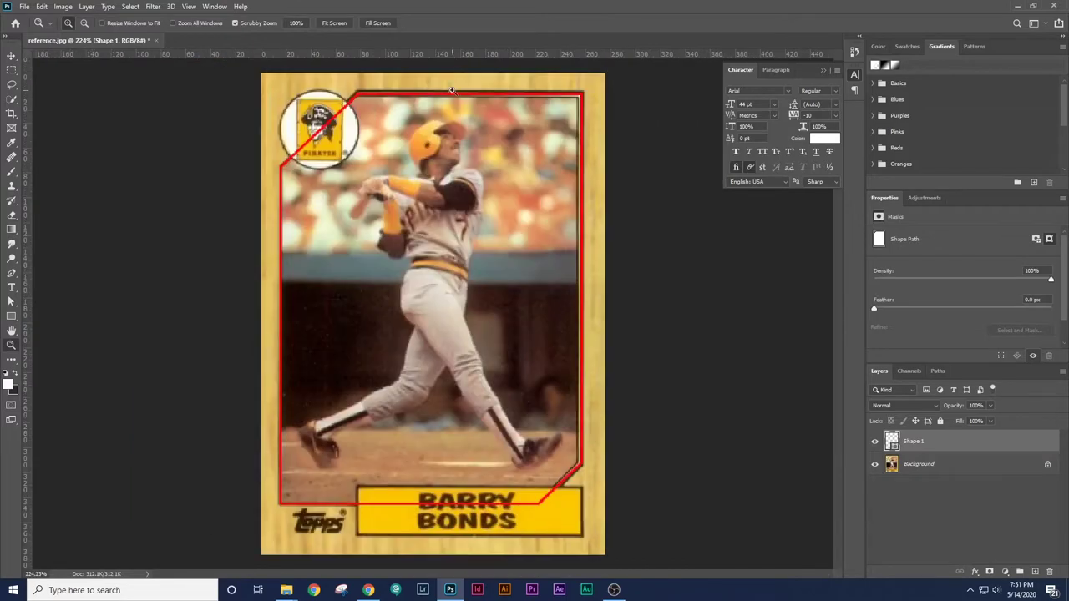
Nudge the top edge of the traced shape up onto the card's outer frame line
drag(453, 92, 641, 138)
key(a)
key(Up)
key(Up)
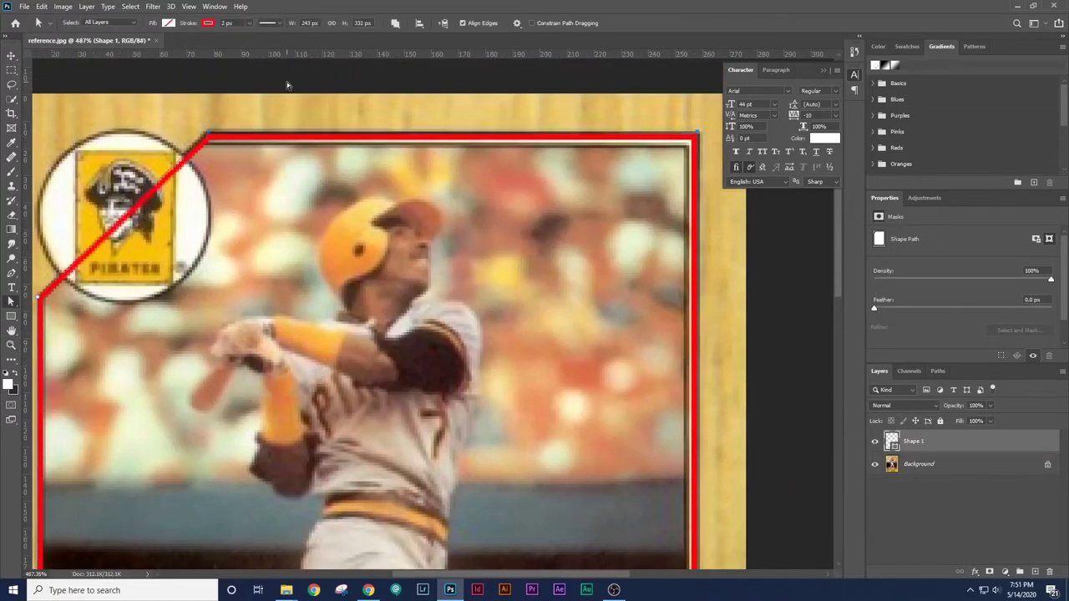
key(z)
key(ctrl+0)
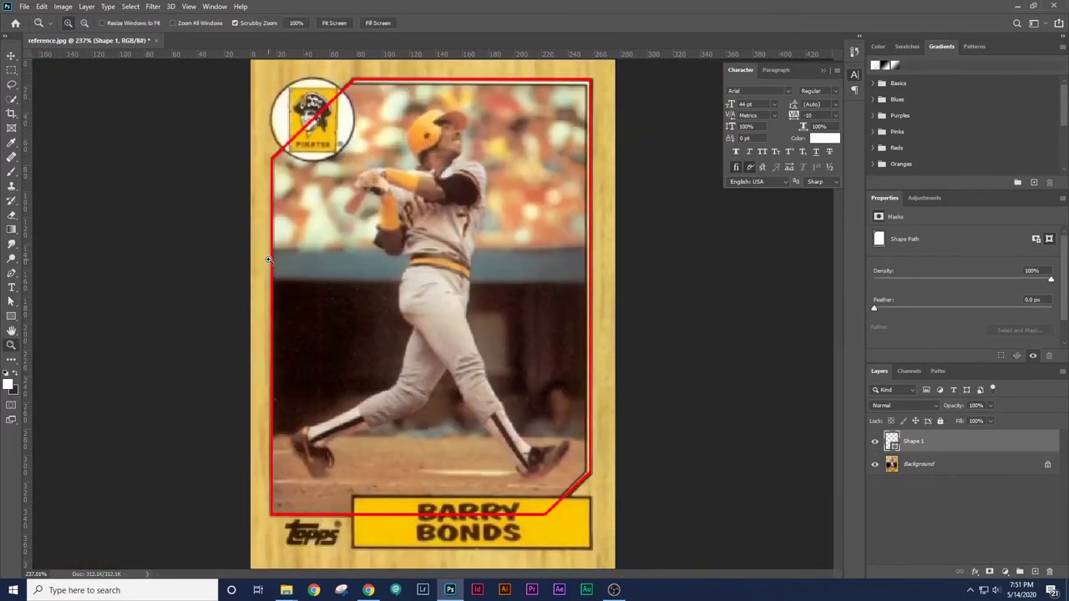
Duplicate the frame shape and scale the copy down to fit the inner edge of the card's frame
key(v)
click(632, 296)
click(592, 284)
key(ctrl+j)
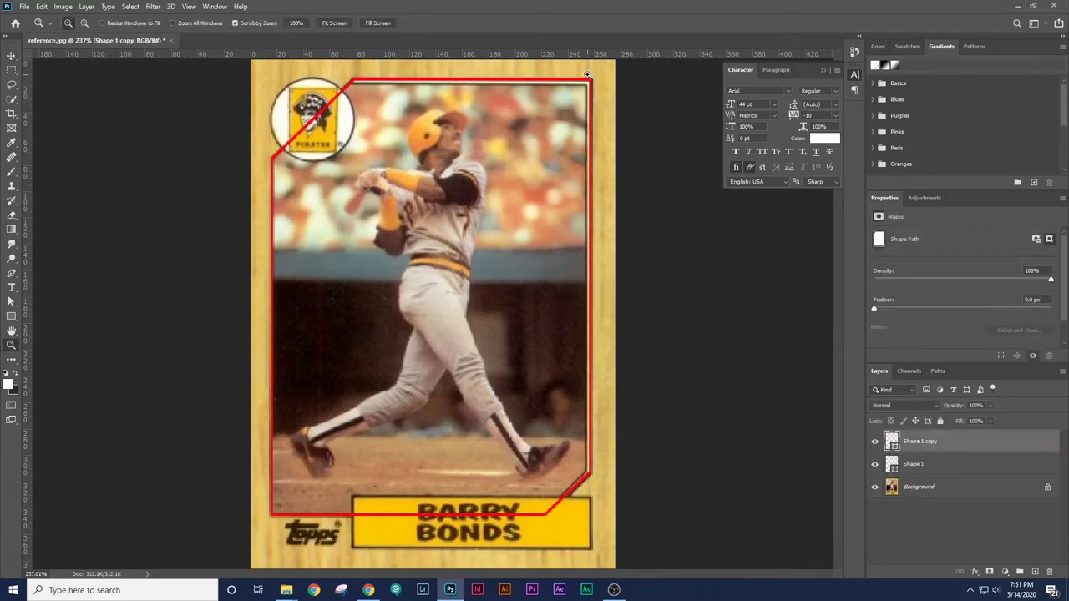
drag(580, 73, 609, 73)
key(ctrl+t)
drag(595, 81, 588, 89)
drag(428, 500, 518, 317)
key(Return)
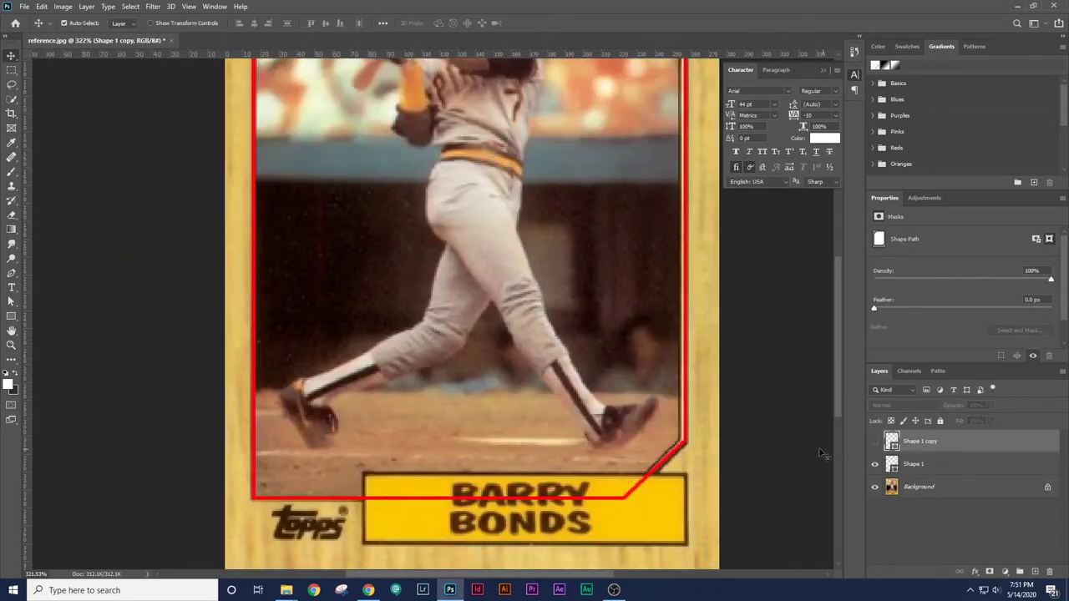
Hide the original frame shape and nudge the copy's bottom edge down toward the photo's lower edge
click(919, 464)
drag(635, 377, 669, 377)
drag(668, 377, 653, 274)
click(874, 463)
key(a)
click(682, 345)
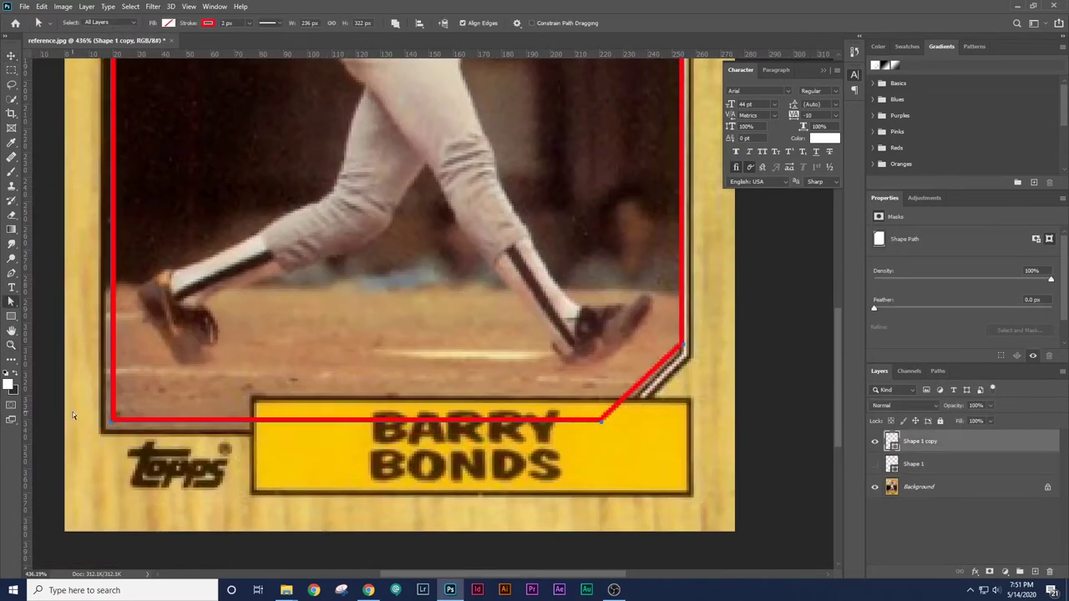
key(Down)
key(Down)
key(Down)
key(Down)
Nudge the left edge of the copied frame shape outward to match the photo's left border
click(117, 429)
drag(133, 63, 248, 577)
key(Left)
key(Left)
key(Left)
Nudge the copied shape's top edge up, and shift its upper-left diagonal's top corner point left
click(374, 179)
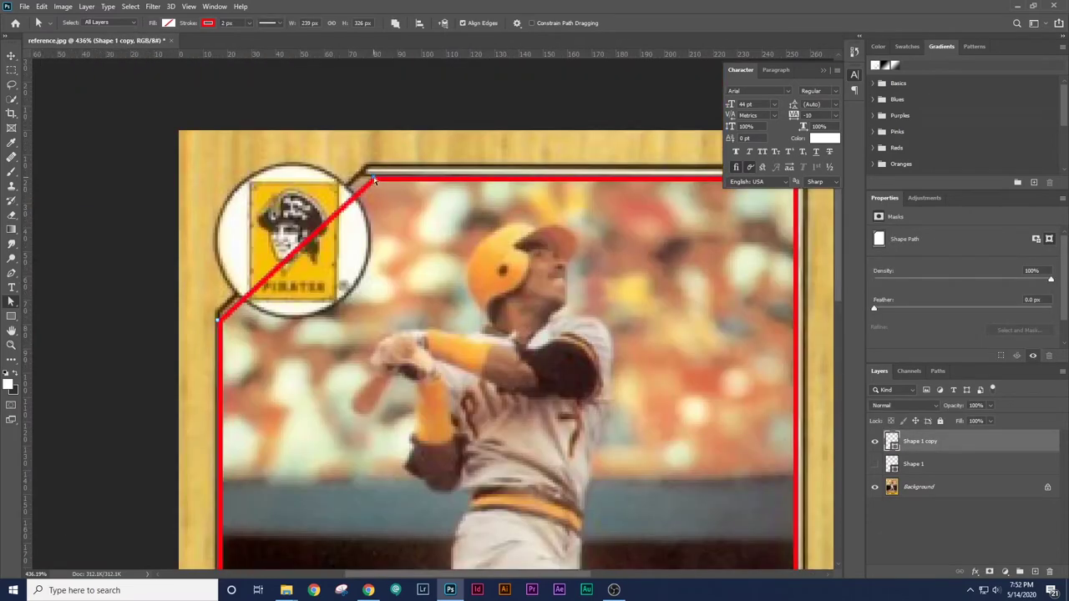
key(Up)
drag(375, 178, 298, 227)
key(Left)
key(Left)
key(Left)
key(Left)
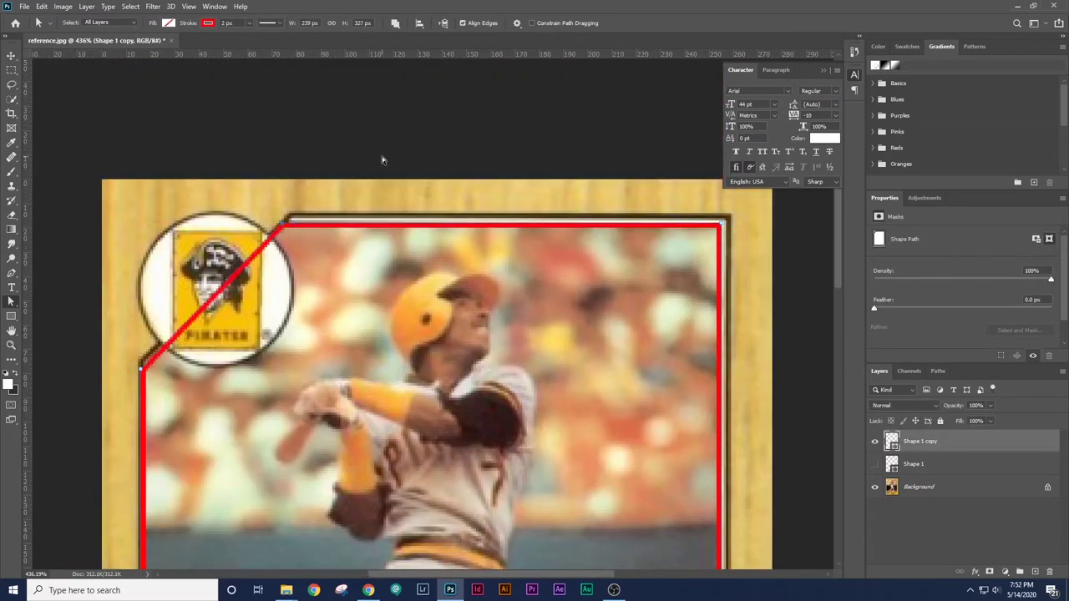
Rename the original shape layer as "Outline" and its copy as "Clipping Mask"
scroll(438, 121, down, 3)
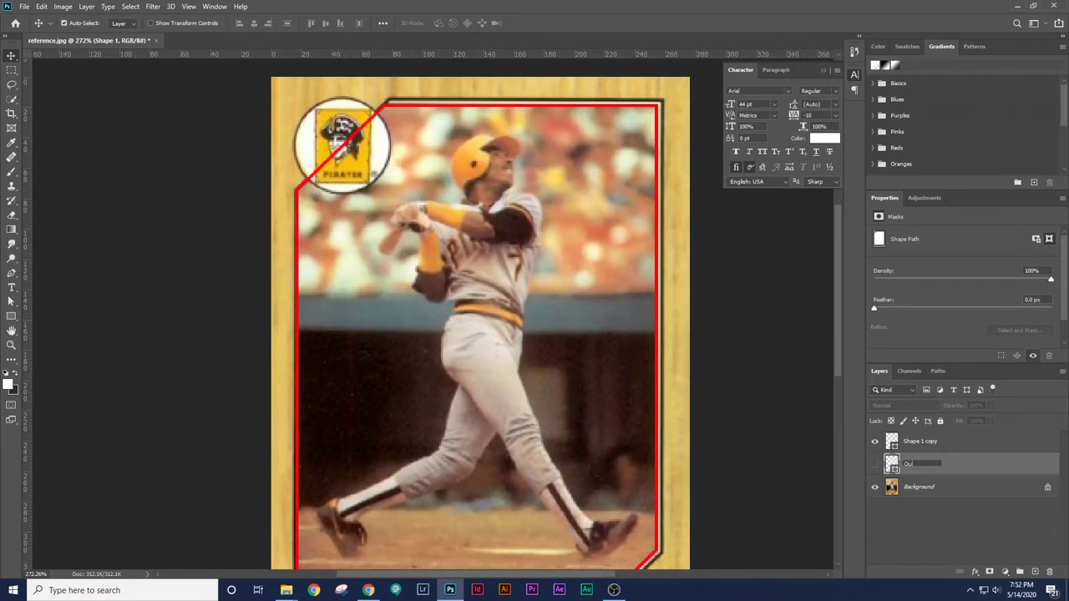
double_click(923, 441)
text(Cl)
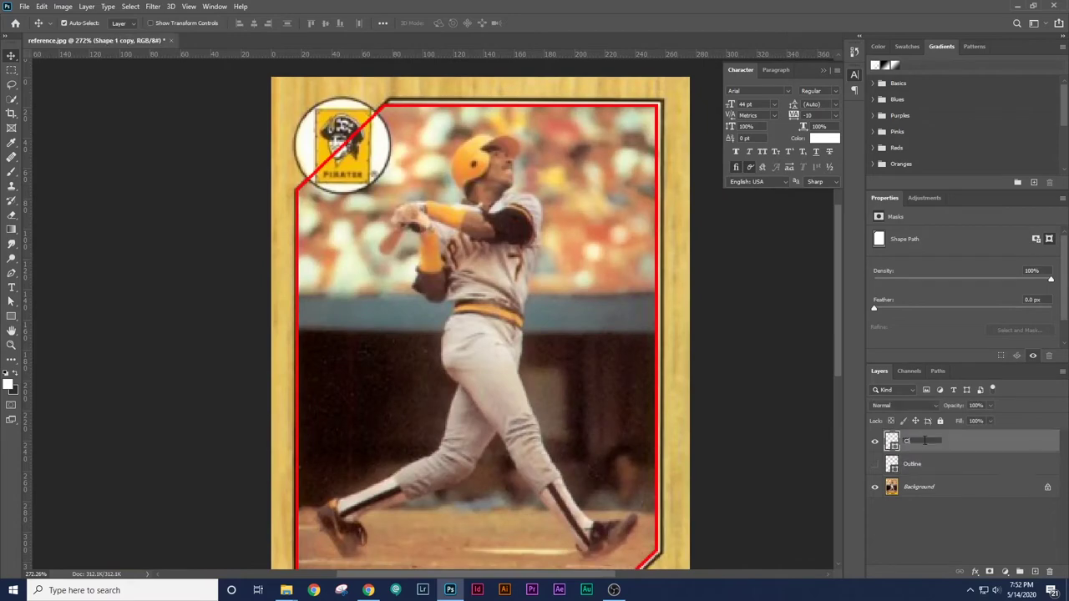
text(ipping Mask)
key(Return)
Compare the card's printed frame with the Clipping Mask shape by hiding the shape and showing it again
click(874, 441)
click(715, 329)
scroll(716, 329, down, 3)
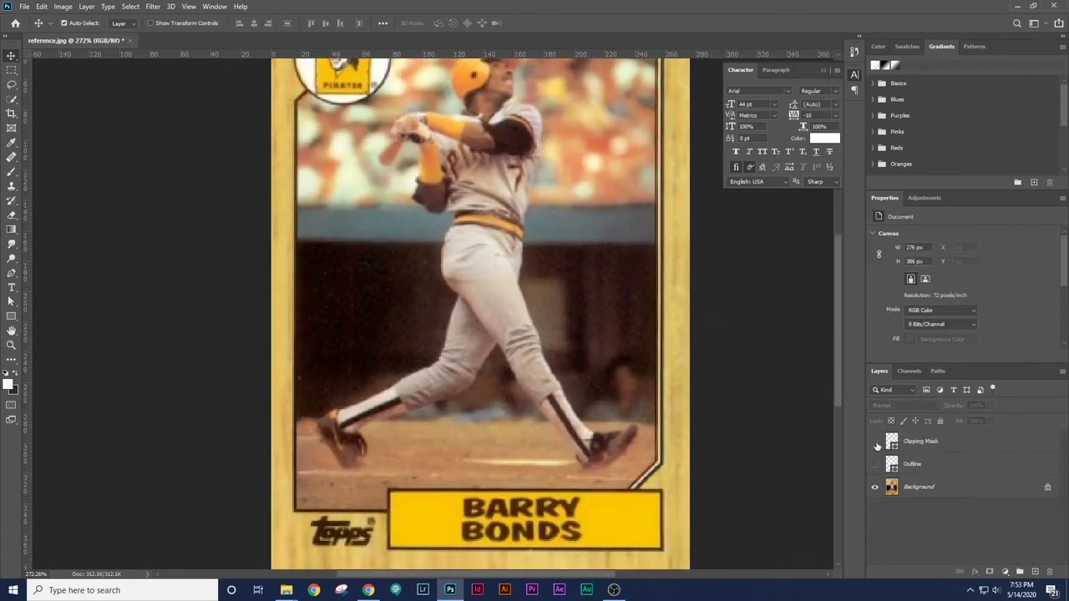
scroll(681, 444, up, 4)
click(874, 441)
Set the Clipping Mask shape's stroke to 1 px and fill the shape with white
click(921, 441)
key(u)
key(z)
scroll(414, 334, down, 5)
key(u)
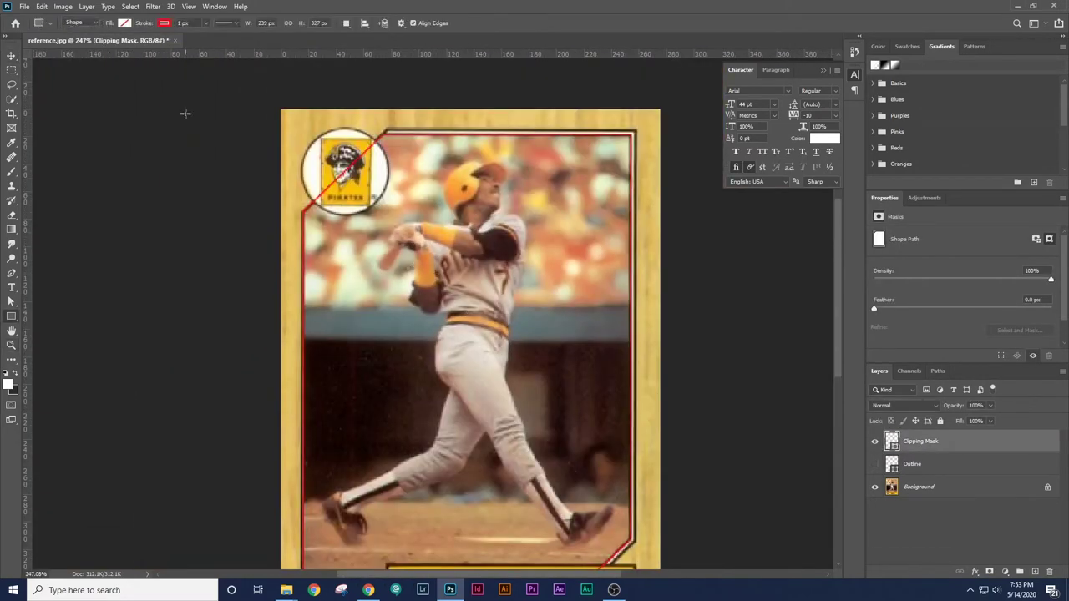
click(124, 22)
click(84, 77)
key(z)
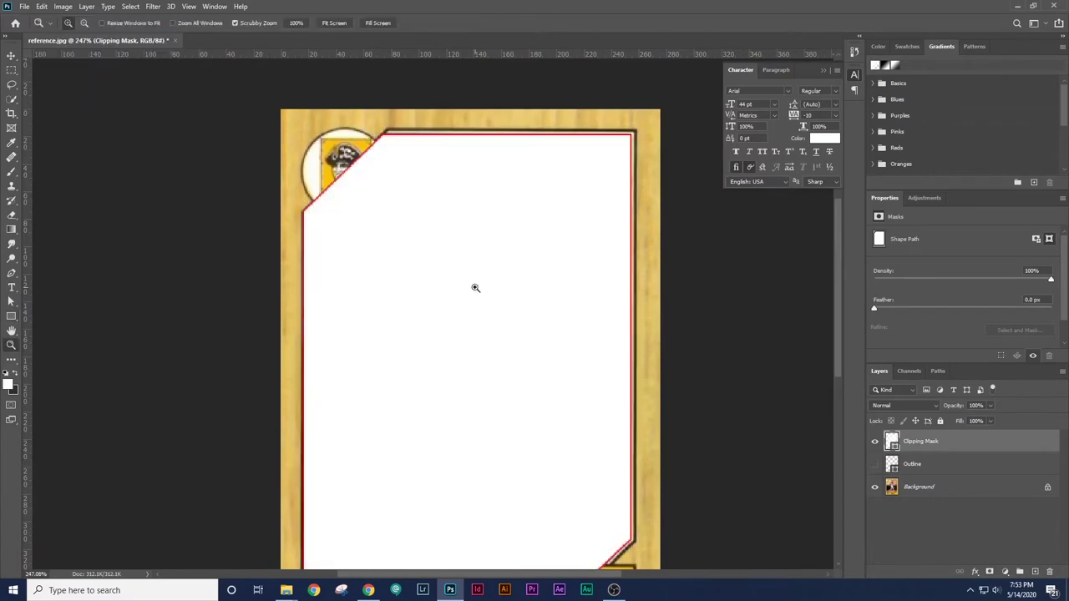
Place the Barry Bonds photo from the Assets folder of Baseball Cards - 1987 Topps as an embedded image
key(ctrl+0)
key(v)
click(24, 7)
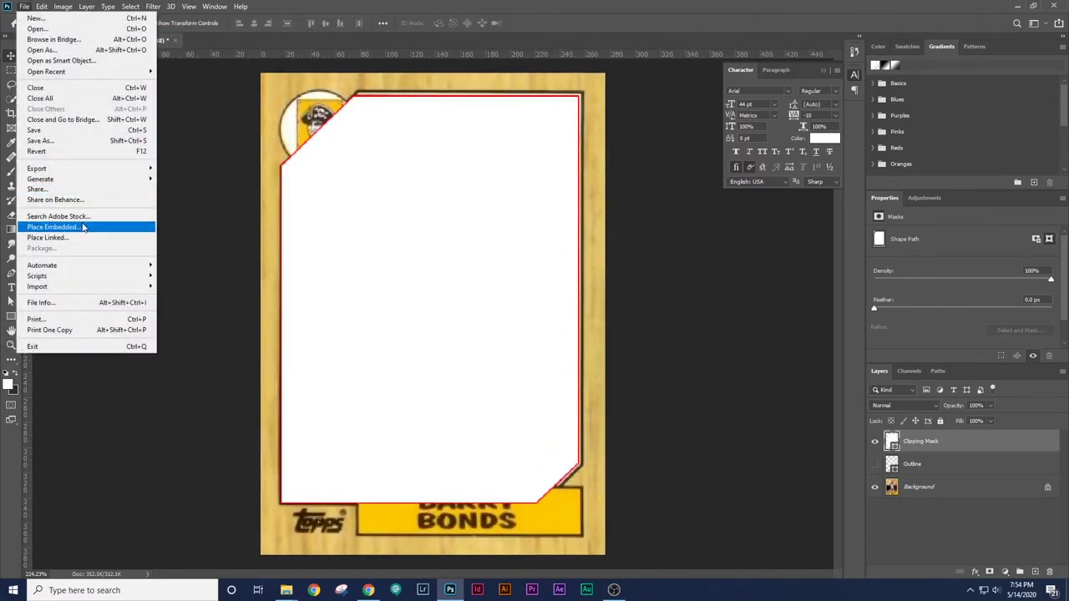
click(82, 226)
click(546, 27)
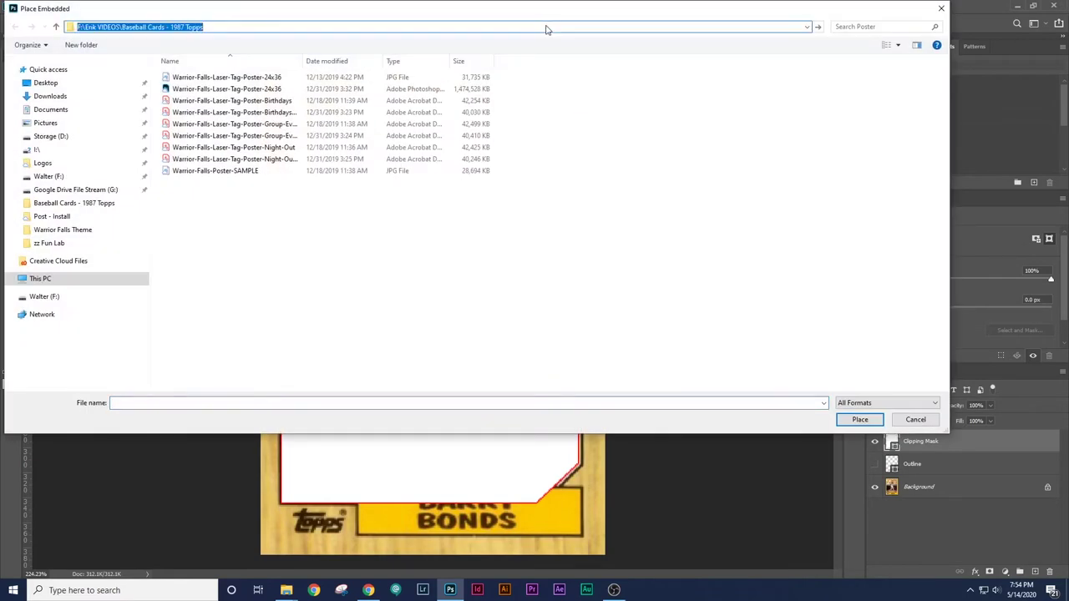
key(Return)
double_click(194, 90)
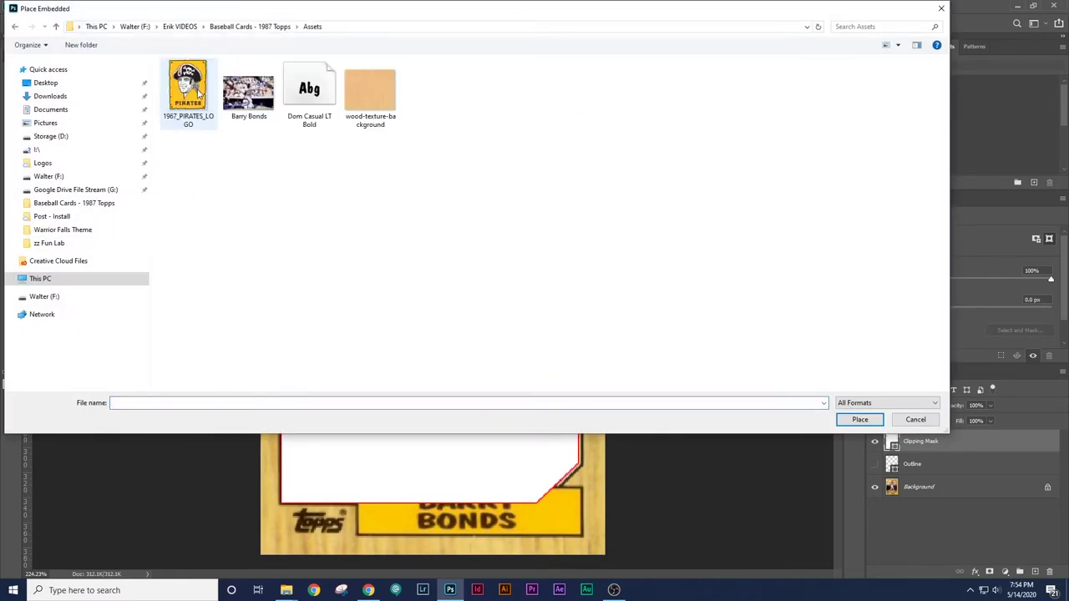
double_click(267, 95)
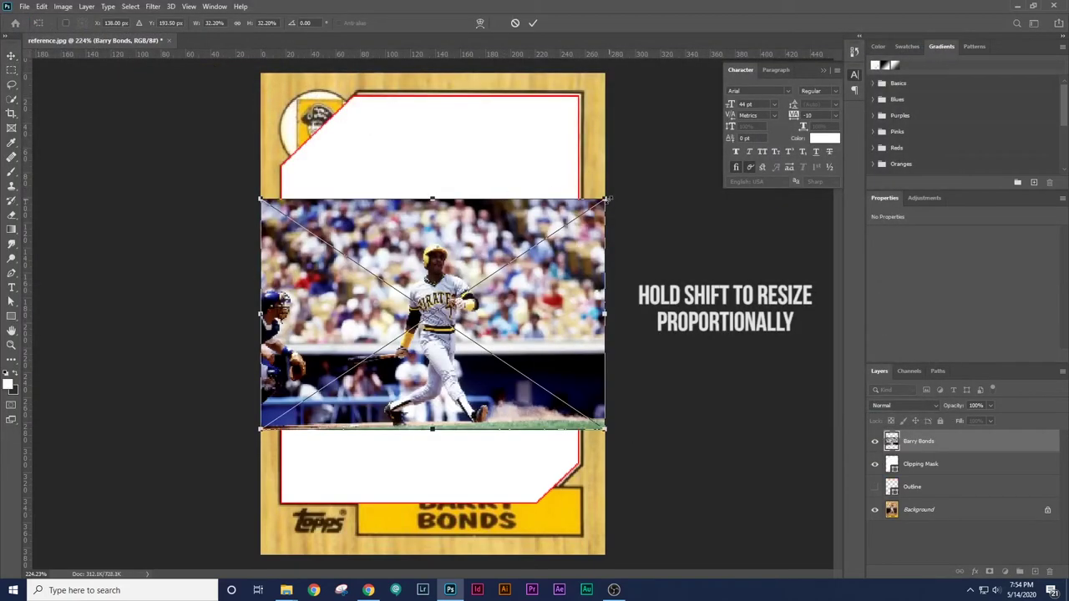
Enlarge the placed photo proportionally to about 527 × 353 px, move it up, and clip it to the Clipping Mask shape
drag(608, 199, 792, 133)
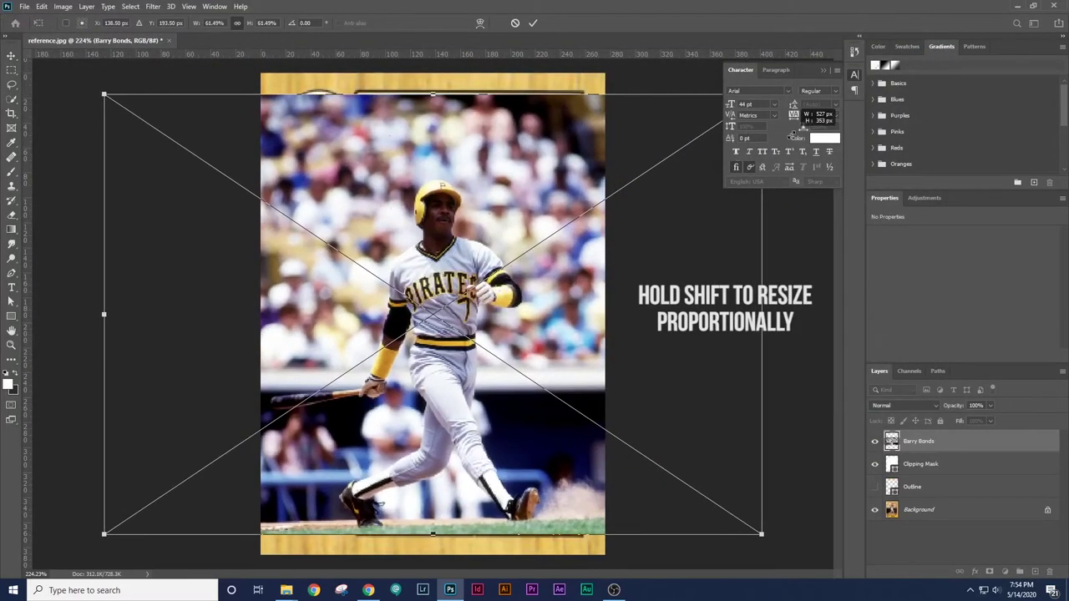
drag(645, 305, 645, 275)
key(Return)
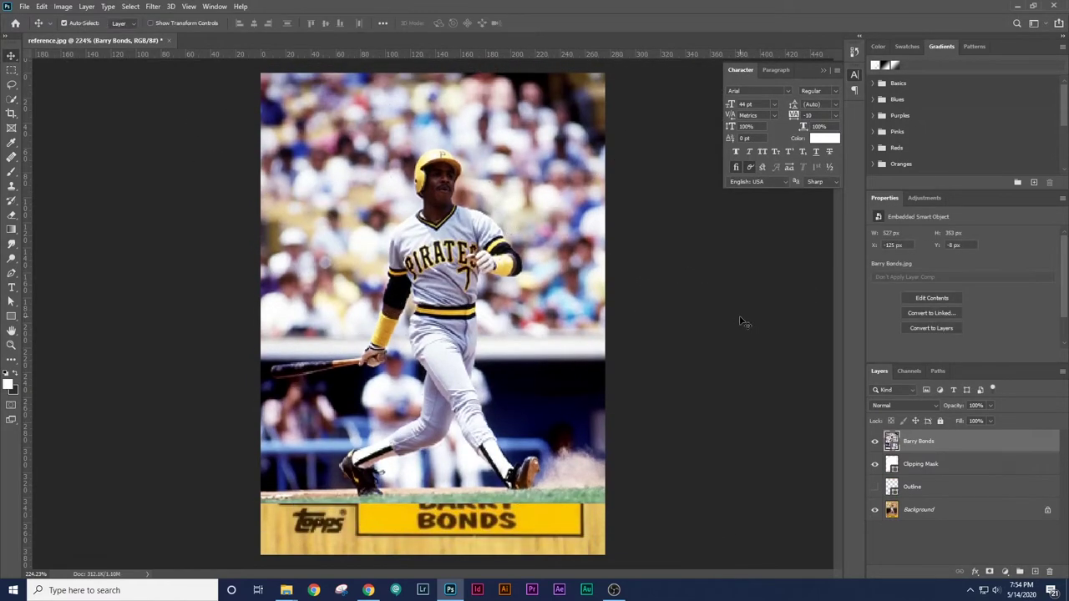
alt+click(922, 451)
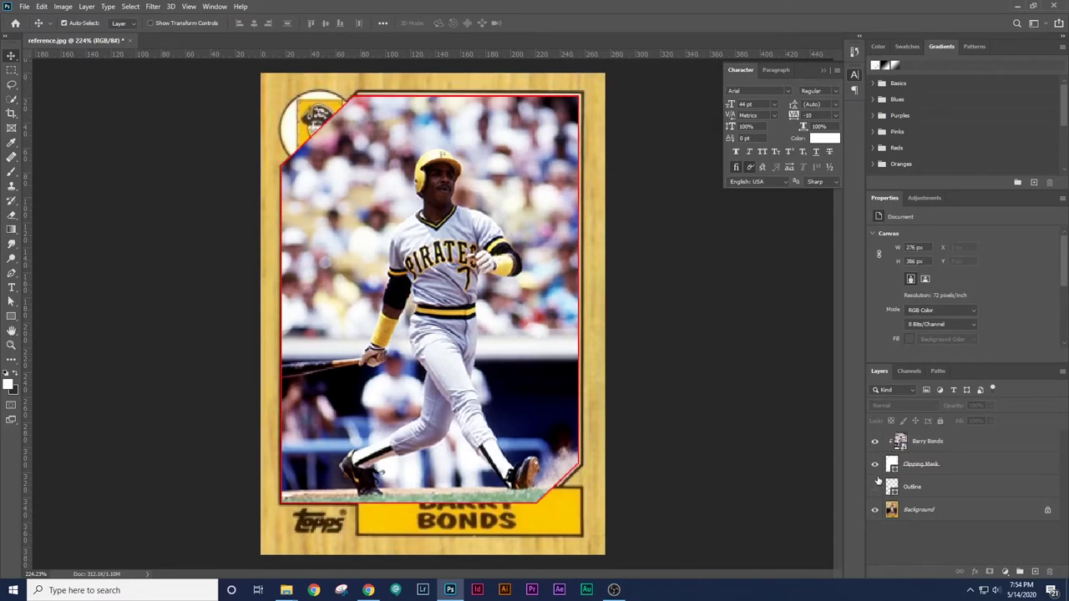
Enlarge the Barry Bonds photo proportionally to about 571 × 383 px and reposition it so the player stays centred in the frame
click(504, 266)
key(ctrl+t)
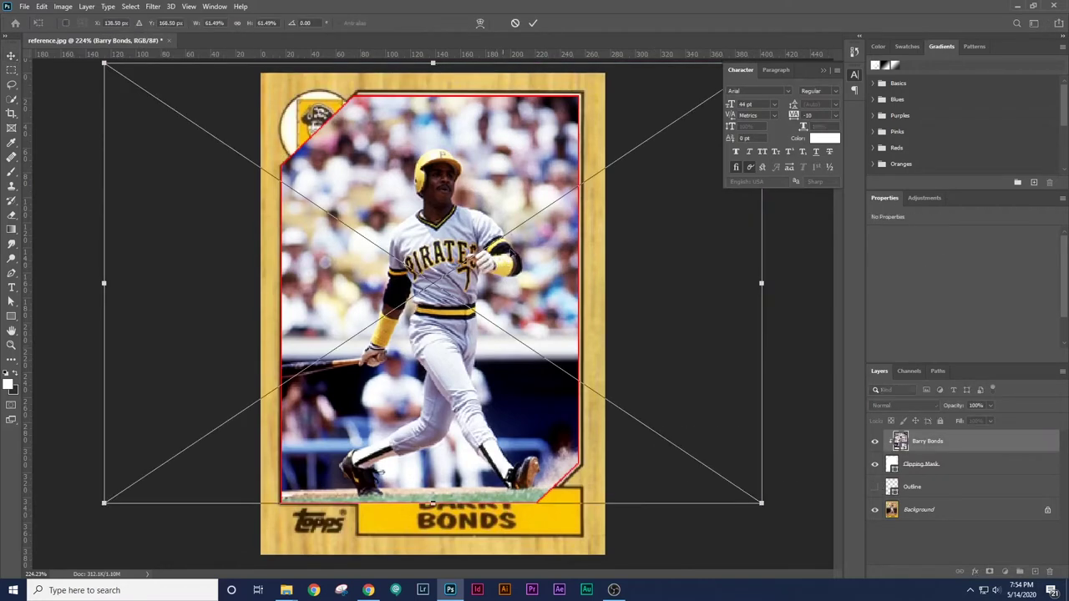
key(Escape)
key(z)
alt+click(557, 163)
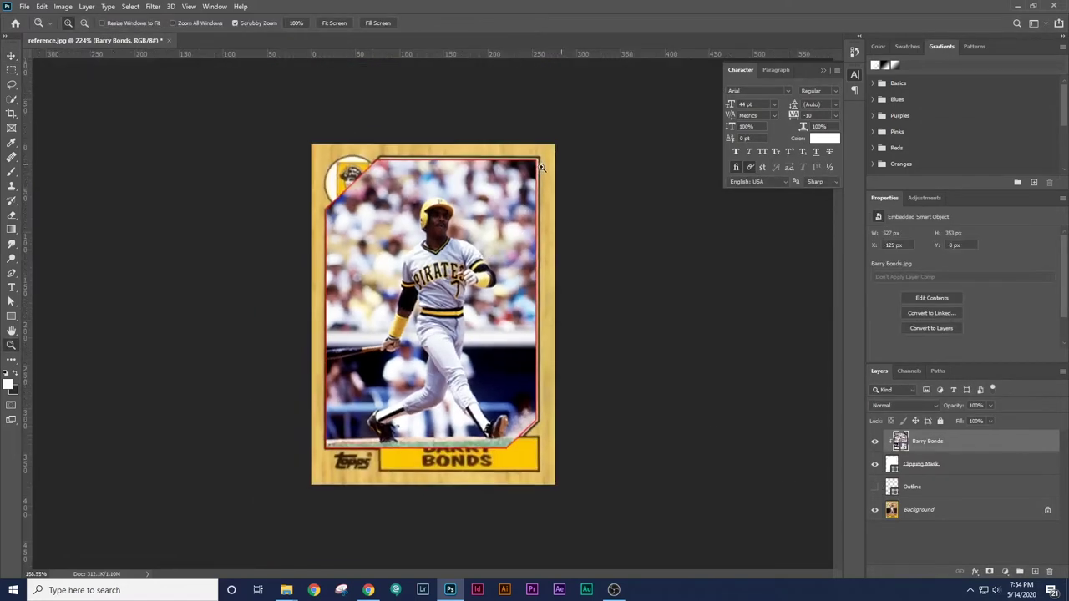
key(v)
key(ctrl+t)
drag(666, 136, 707, 113)
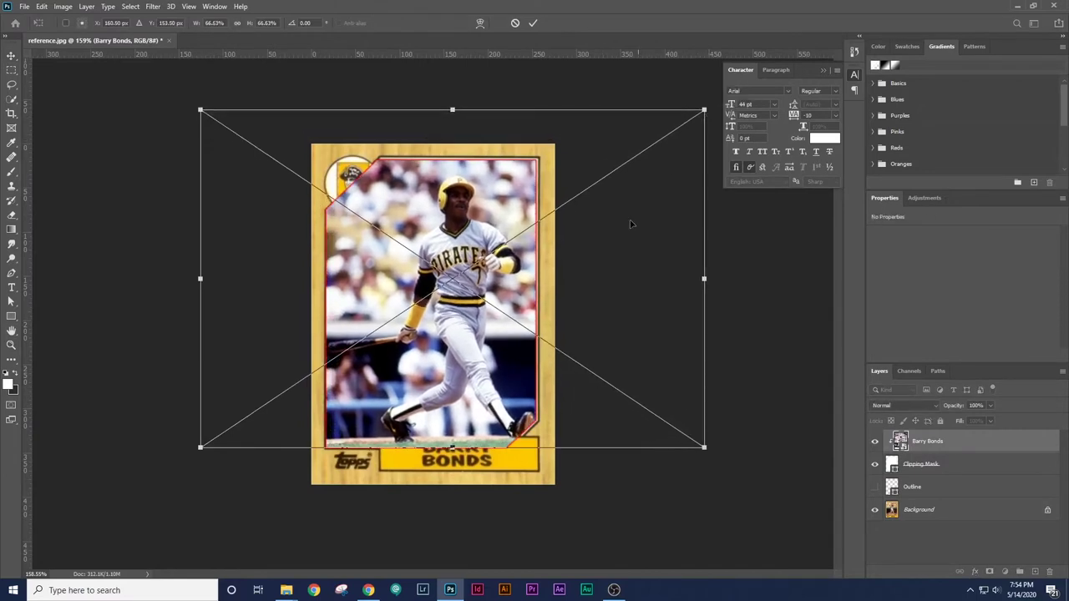
drag(634, 229, 608, 227)
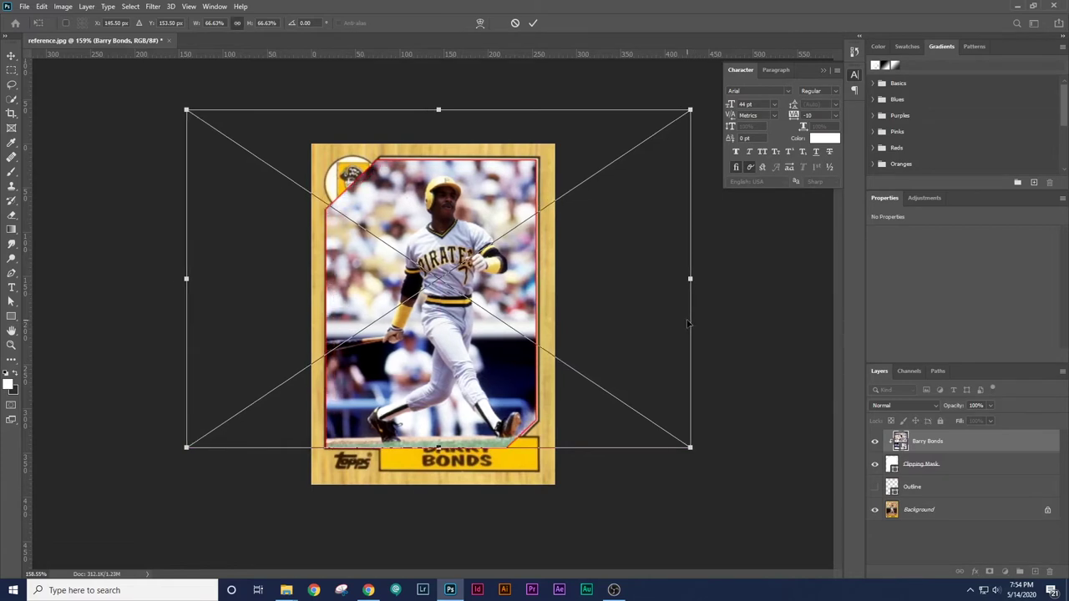
key(Return)
Set the Clipping Mask shape's stroke colour to black
click(164, 24)
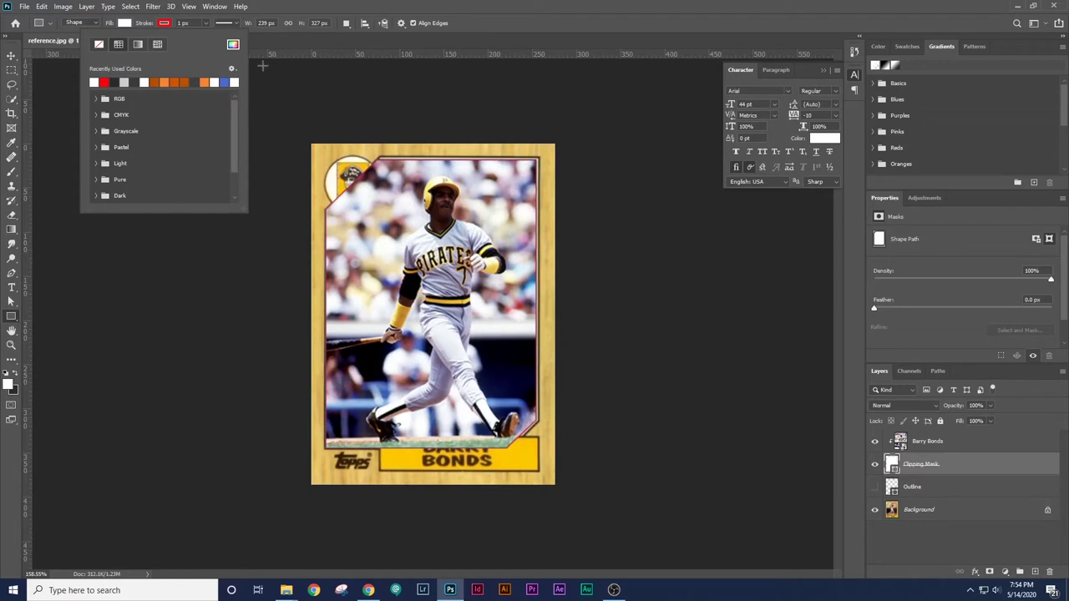
click(233, 45)
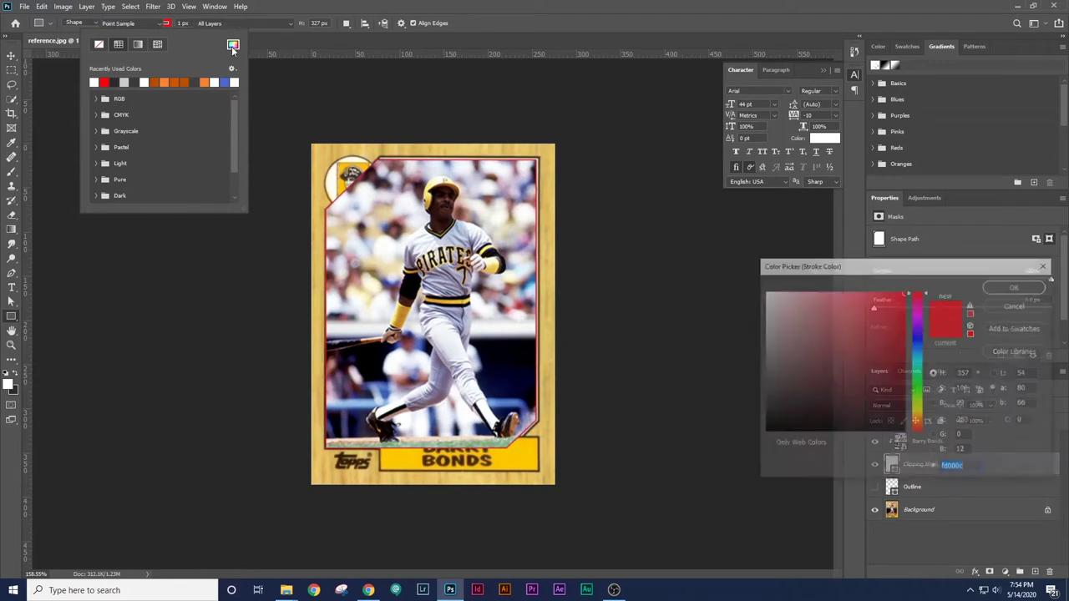
click(1007, 287)
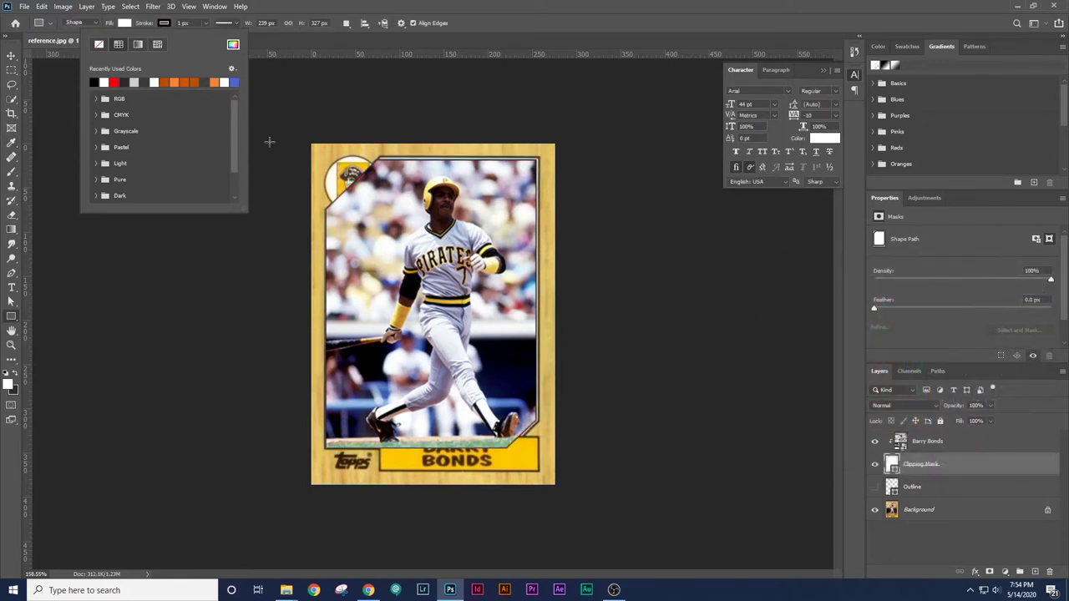
click(13, 57)
click(637, 274)
scroll(817, 441, up, 1)
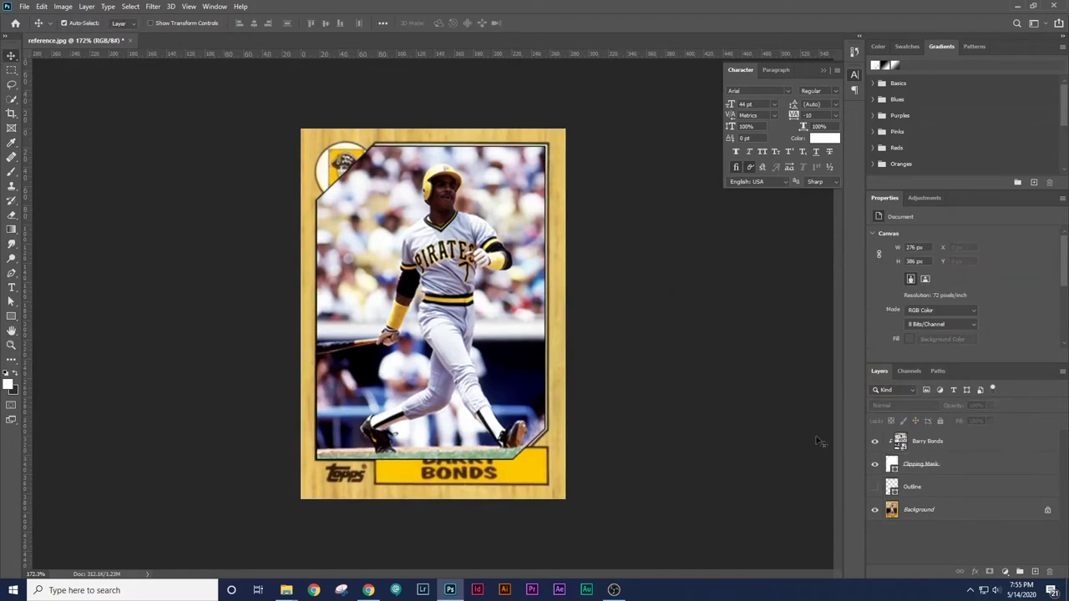
Show the Outline layer and set its shape's stroke colour to black
click(875, 487)
click(894, 491)
key(u)
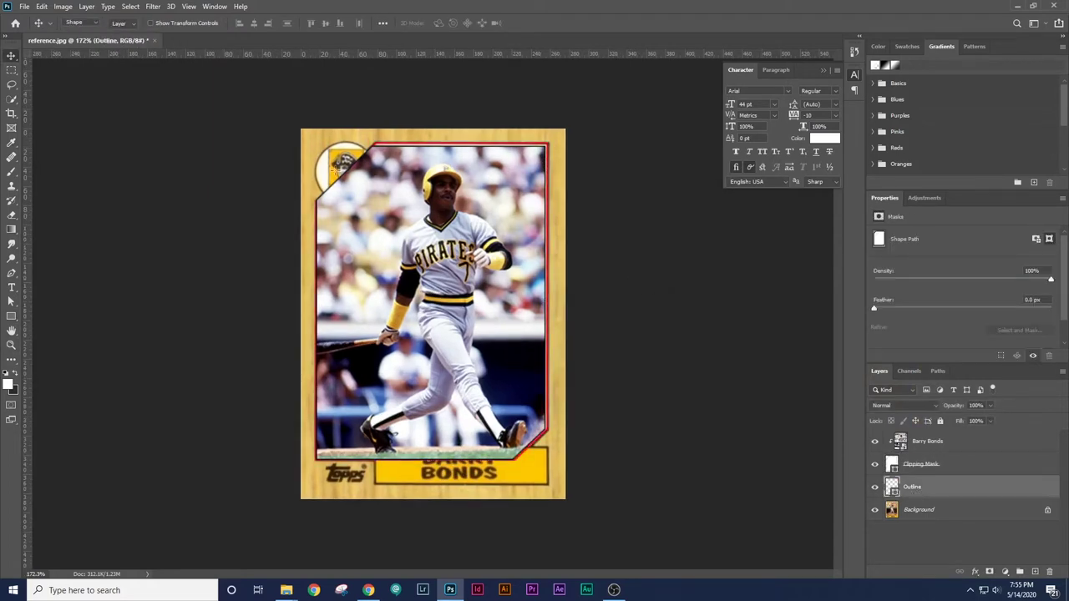
click(165, 24)
click(96, 82)
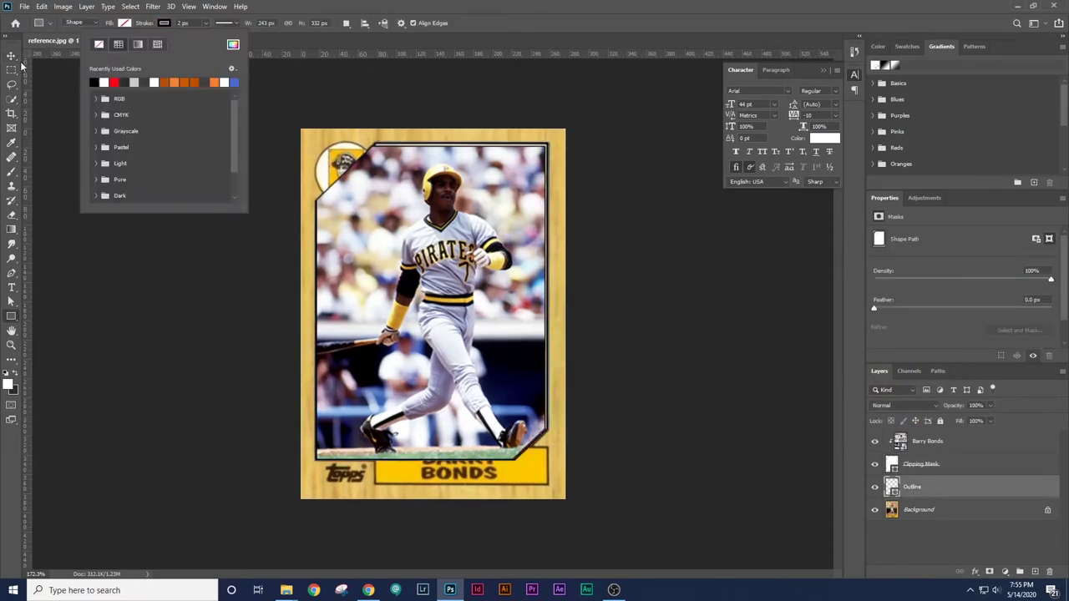
click(11, 56)
click(668, 313)
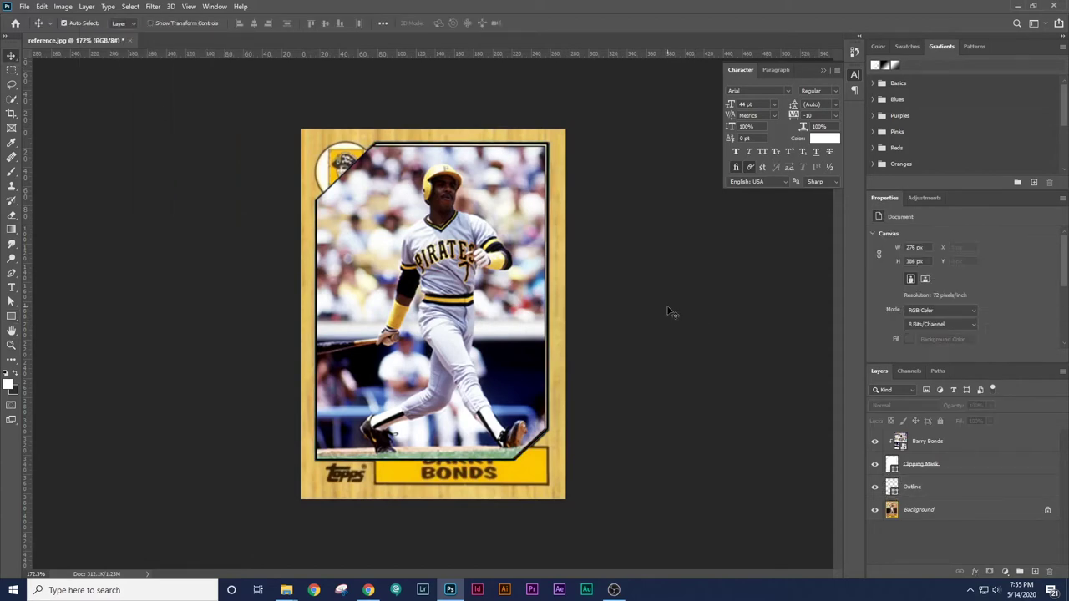
Examine the recreated frame with the Background hidden, and compare its lower-right corner with the printed card by hiding the other layers
click(875, 510)
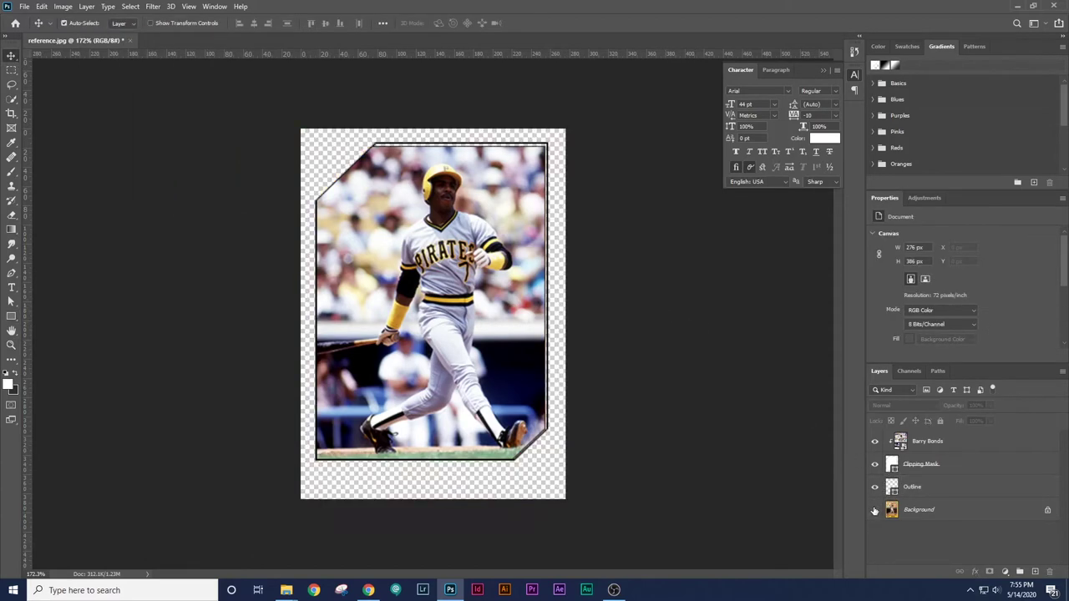
drag(543, 482, 587, 492)
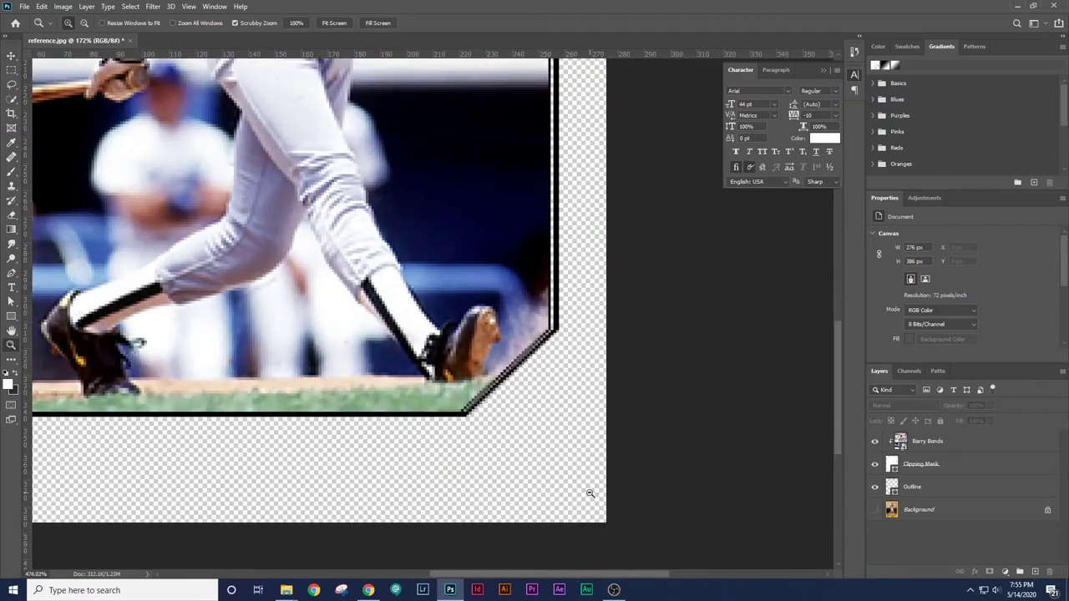
click(874, 508)
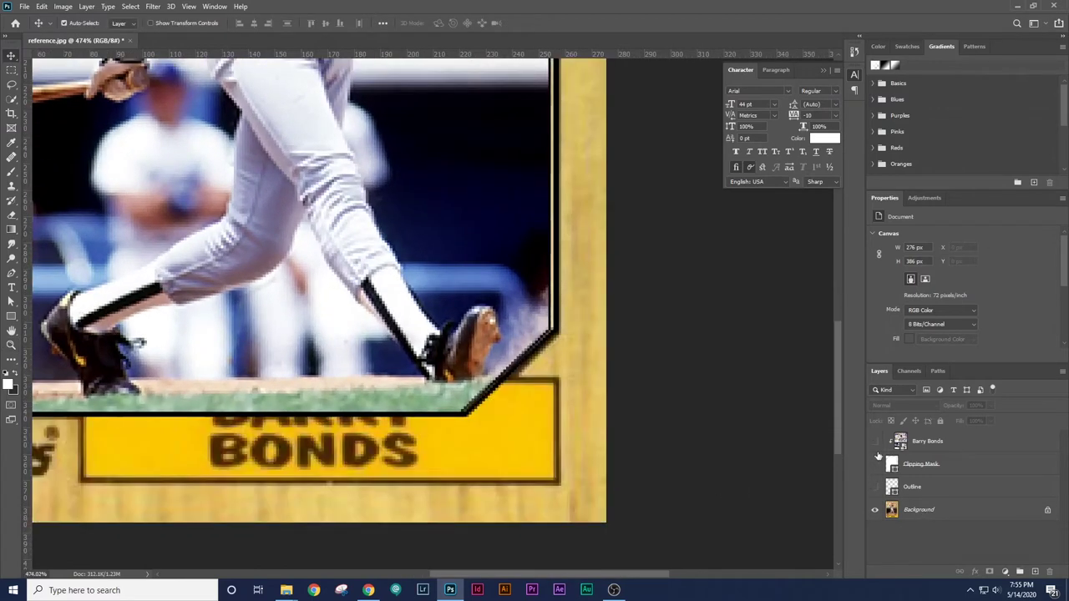
click(875, 456)
key(z)
drag(524, 348, 577, 364)
key(v)
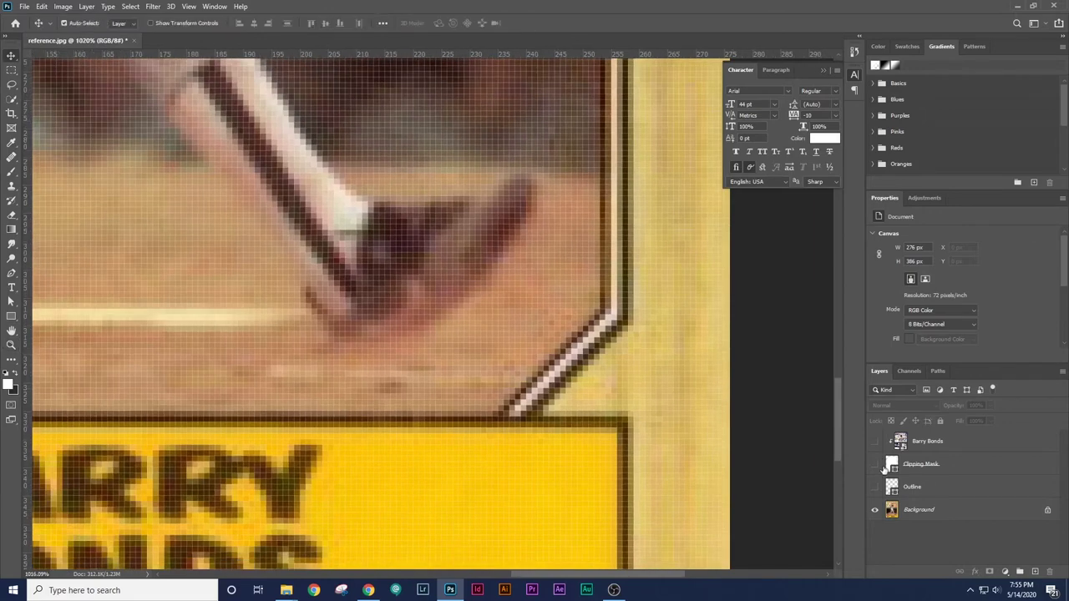
Show the hidden layers again and move the Outline's bottom anchor on the lower-right diagonal about 5 px to the right
click(875, 487)
key(a)
click(628, 320)
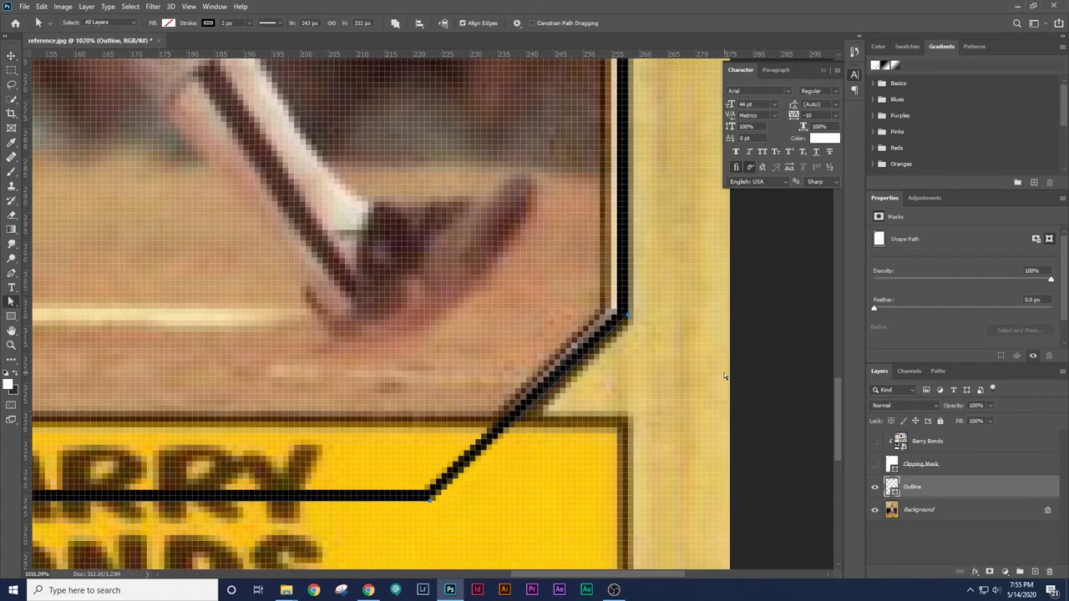
key(Right)
key(shift+Right)
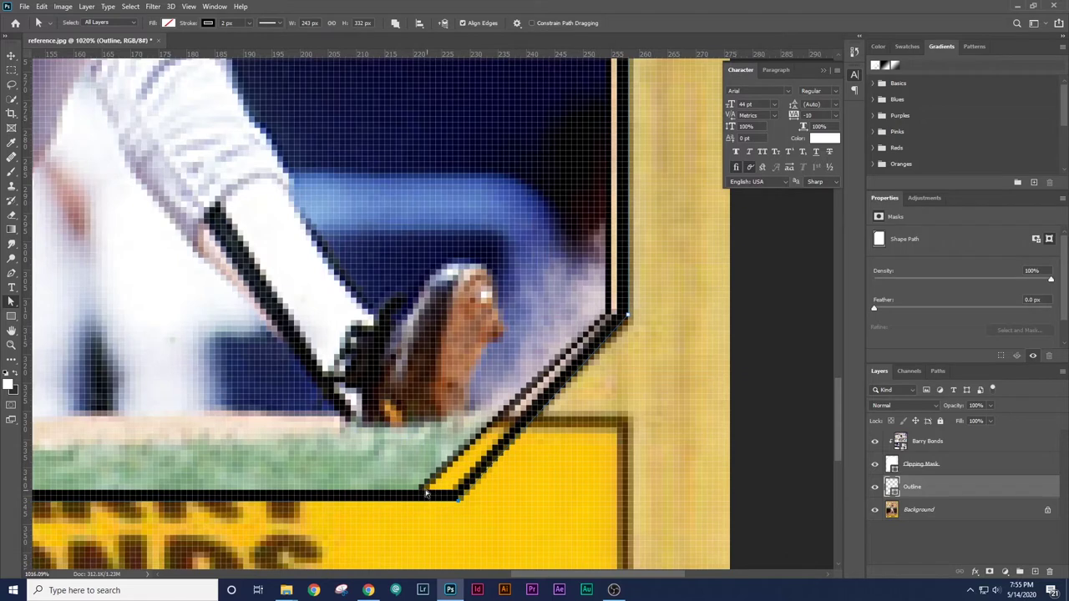
Refine the Outline's lower-right diagonal by moving its upper anchor down about 1 px and its bottom anchor left about 2 px
key(alt+bracketright)
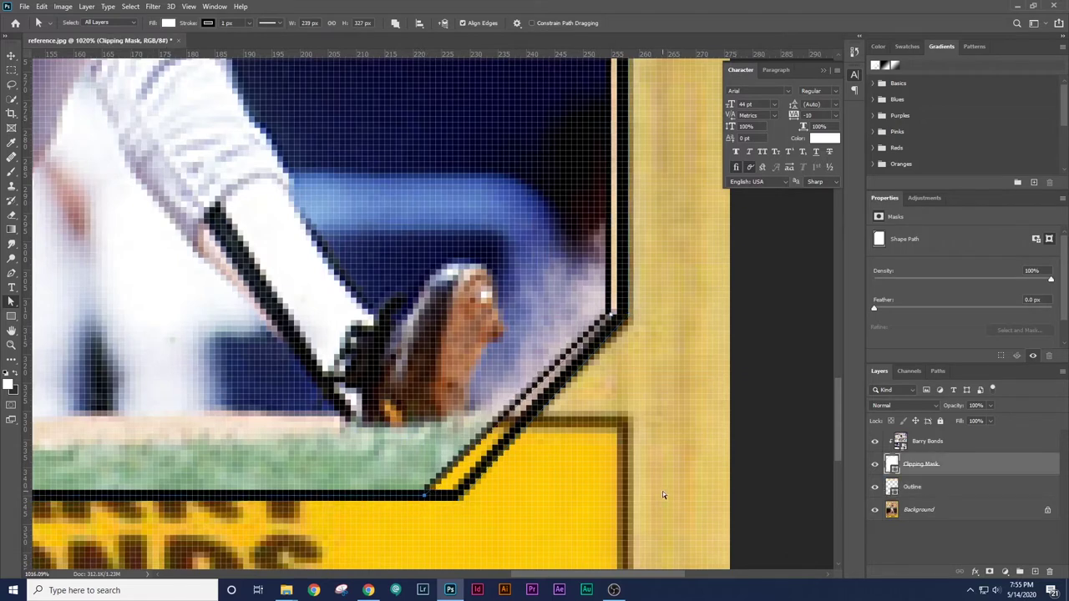
key(alt+bracketleft)
mouse_move(632, 335)
mouse_down()
mouse_move(629, 361)
mouse_move(625, 321)
mouse_up()
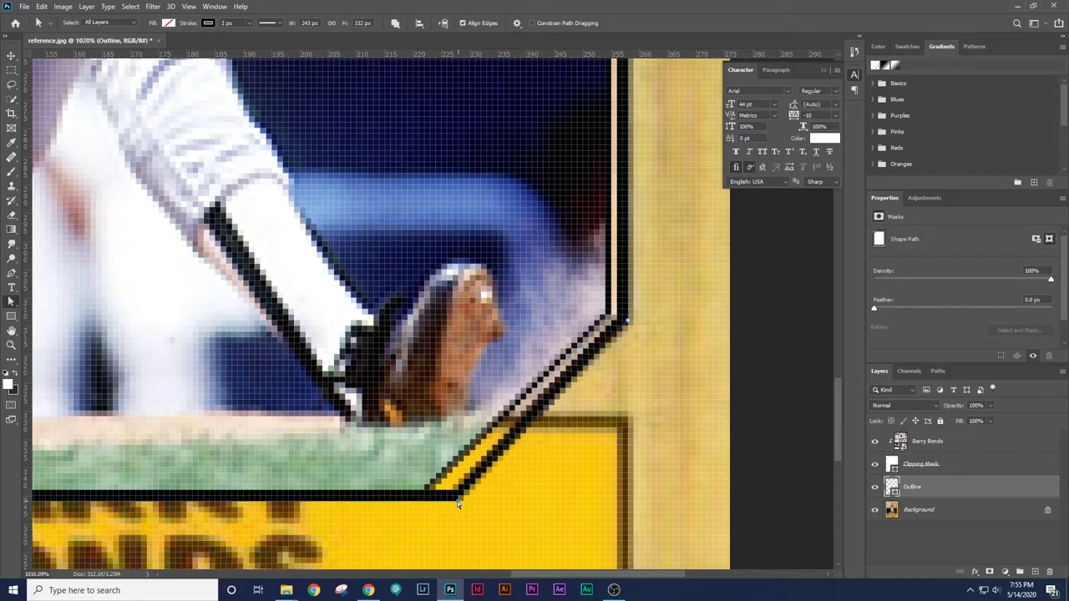
drag(458, 501, 448, 502)
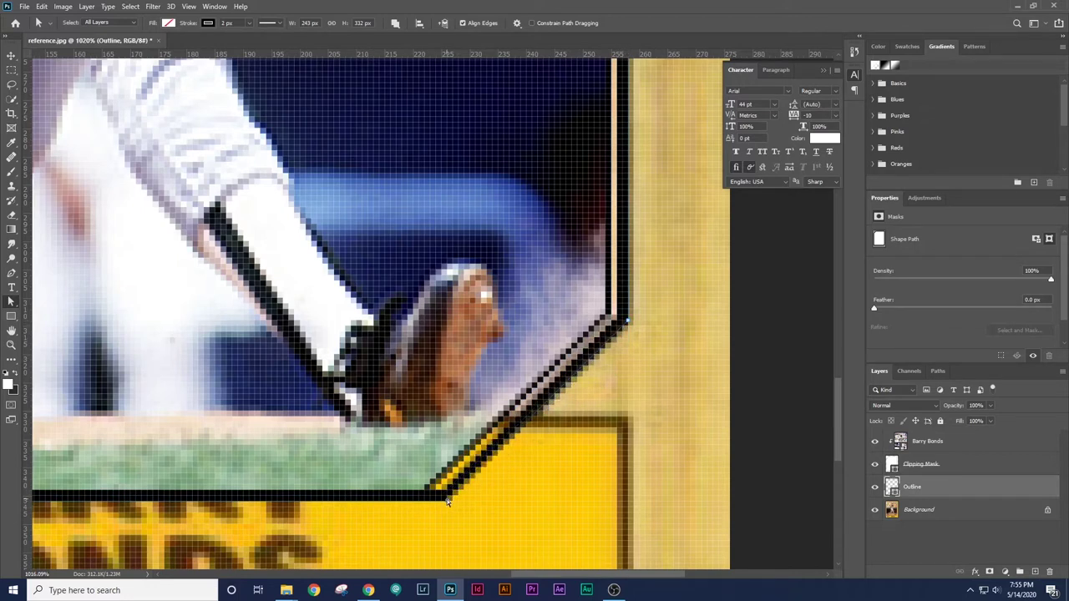
click(798, 382)
key(z)
drag(754, 370, 688, 382)
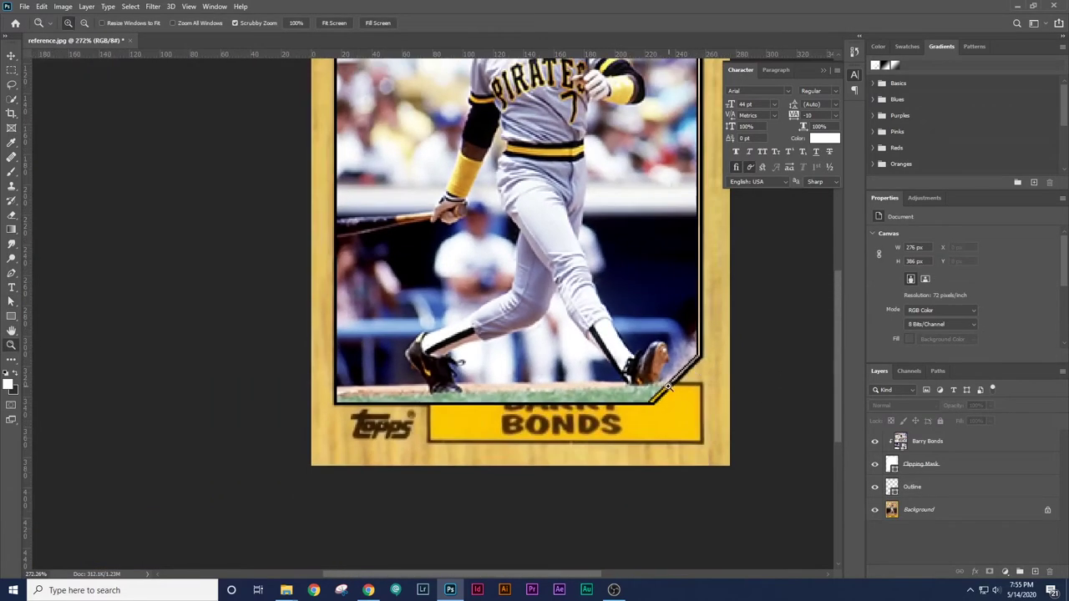
Check the Outline against the card by hiding and showing it, and fill the Outline shape with white
key(v)
click(665, 337)
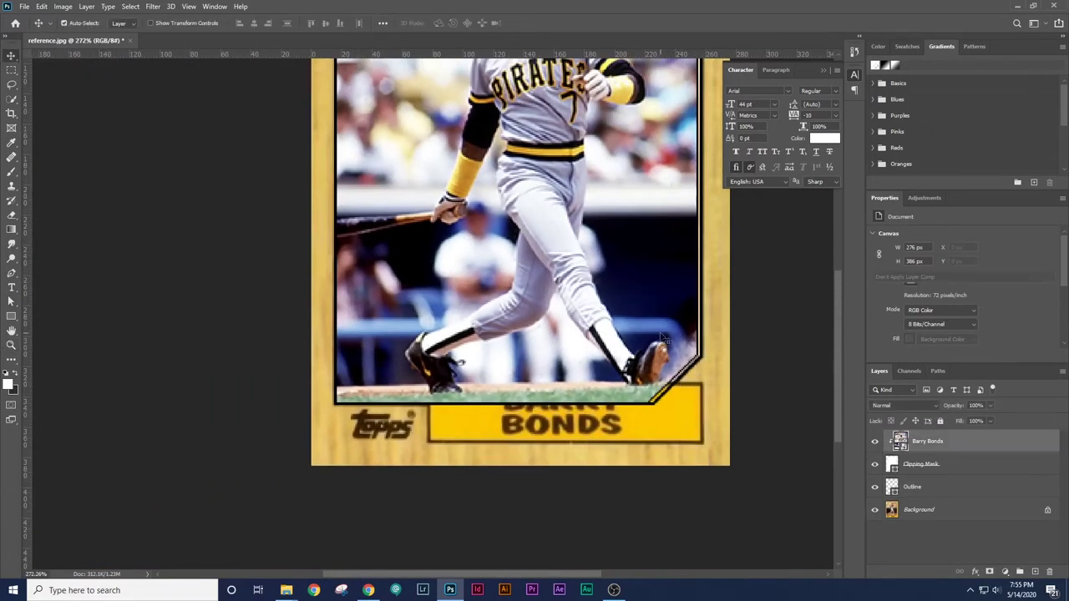
drag(875, 487, 870, 452)
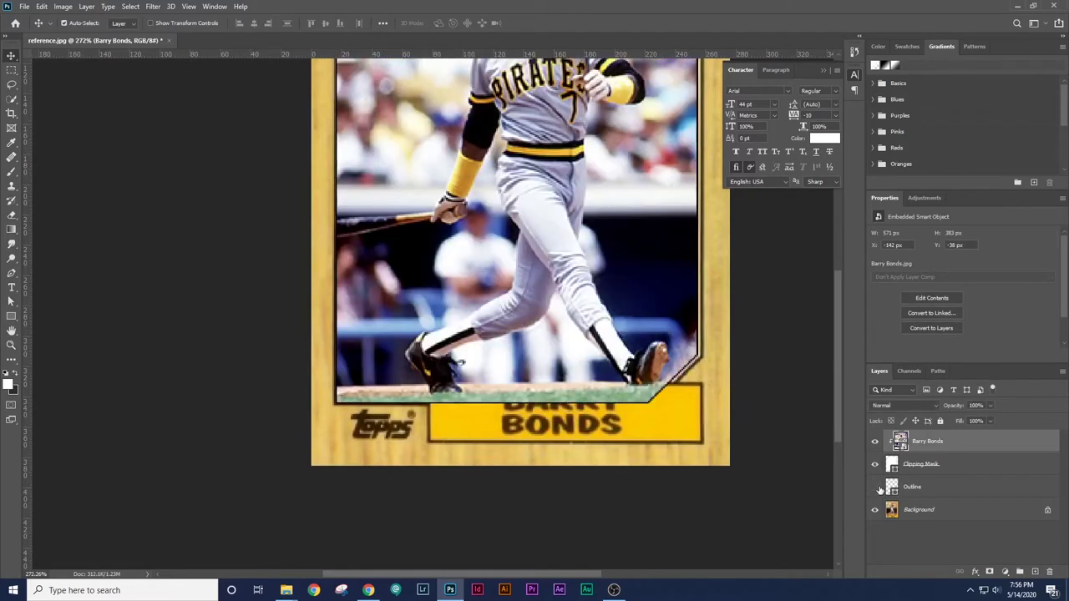
click(877, 489)
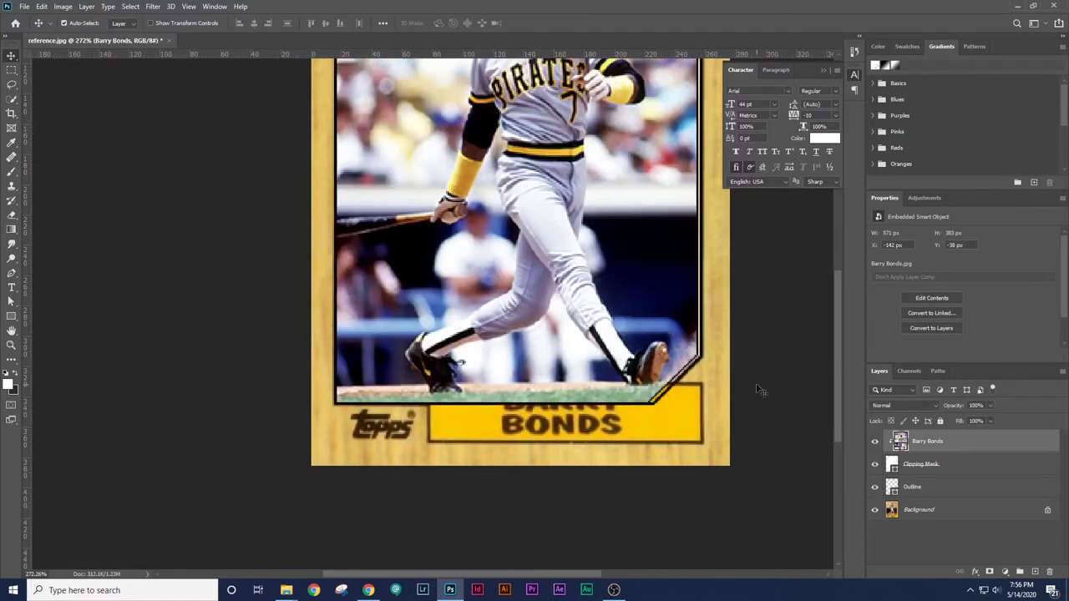
drag(765, 356, 742, 429)
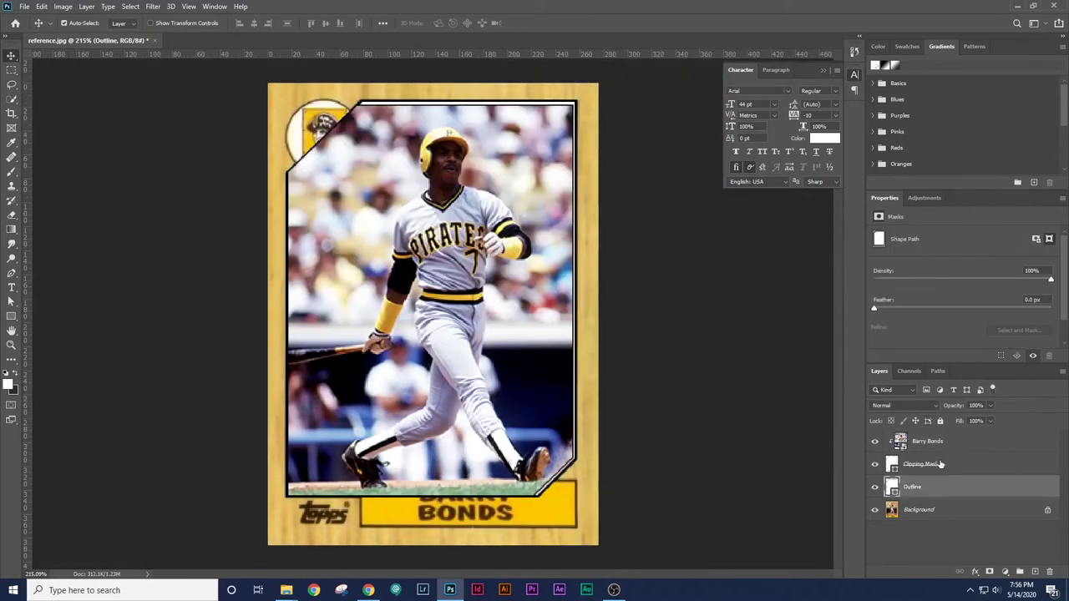
click(940, 463)
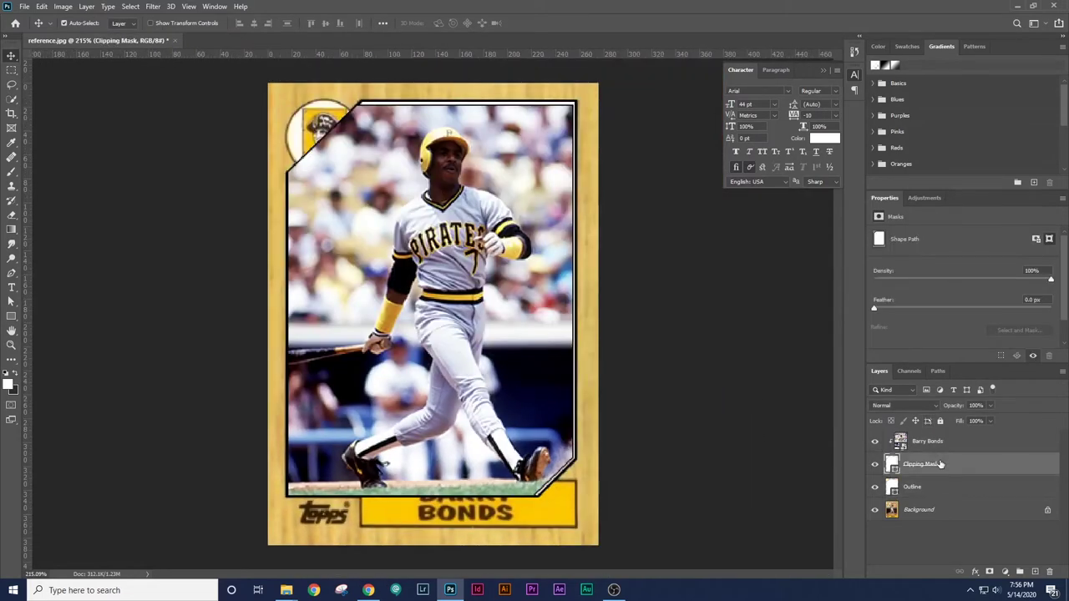
click(977, 573)
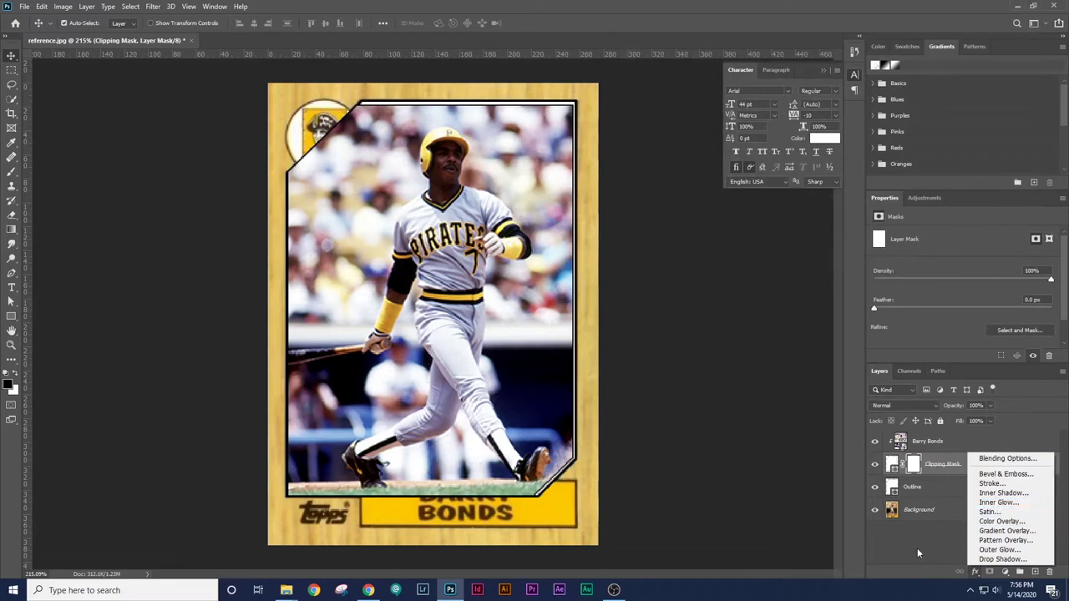
click(916, 551)
key(ctrl+z)
Add an outside Stroke layer effect to the Clipping Mask shape with colour ff0000 and a size of 2 px
click(976, 573)
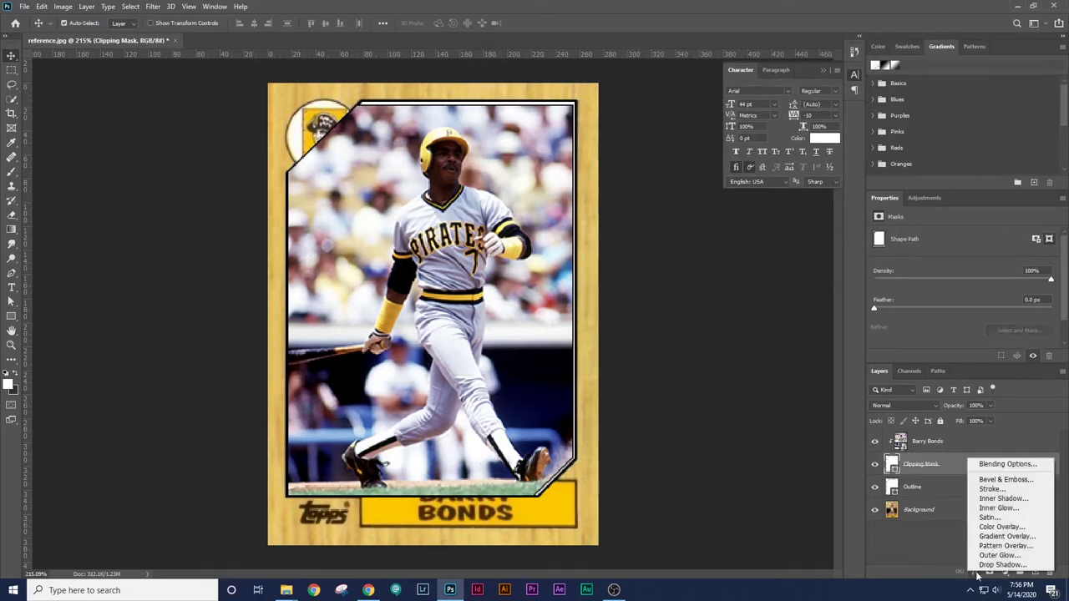
click(999, 490)
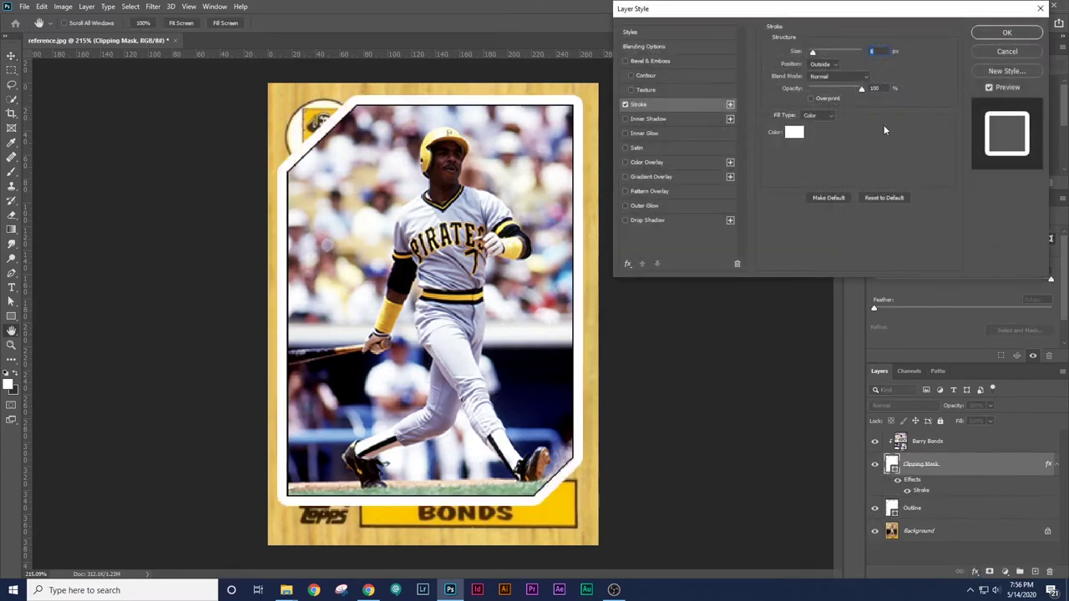
click(793, 132)
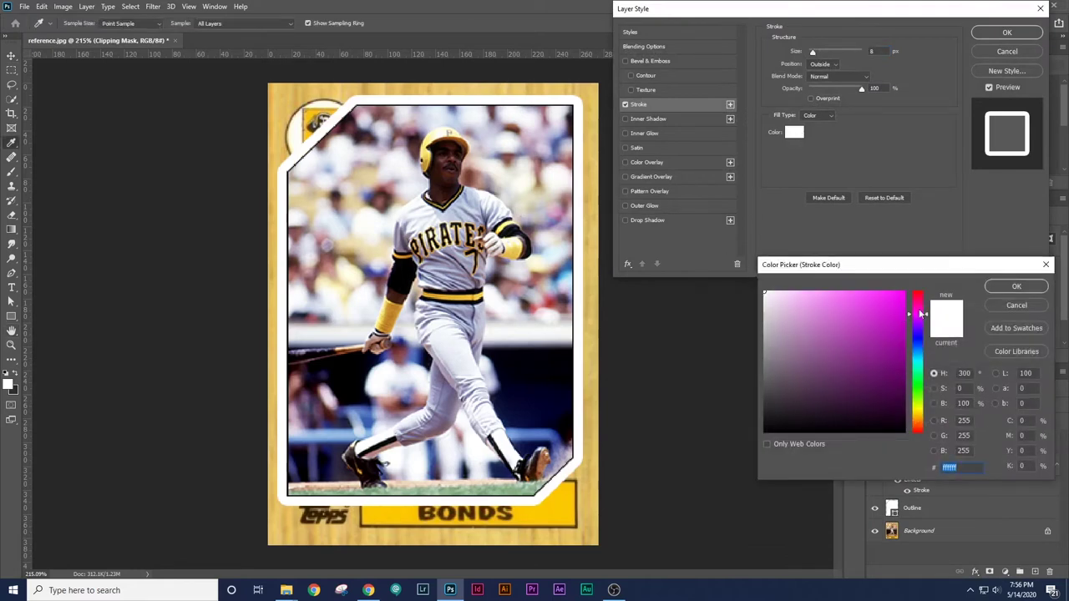
text(ff0000)
click(1016, 287)
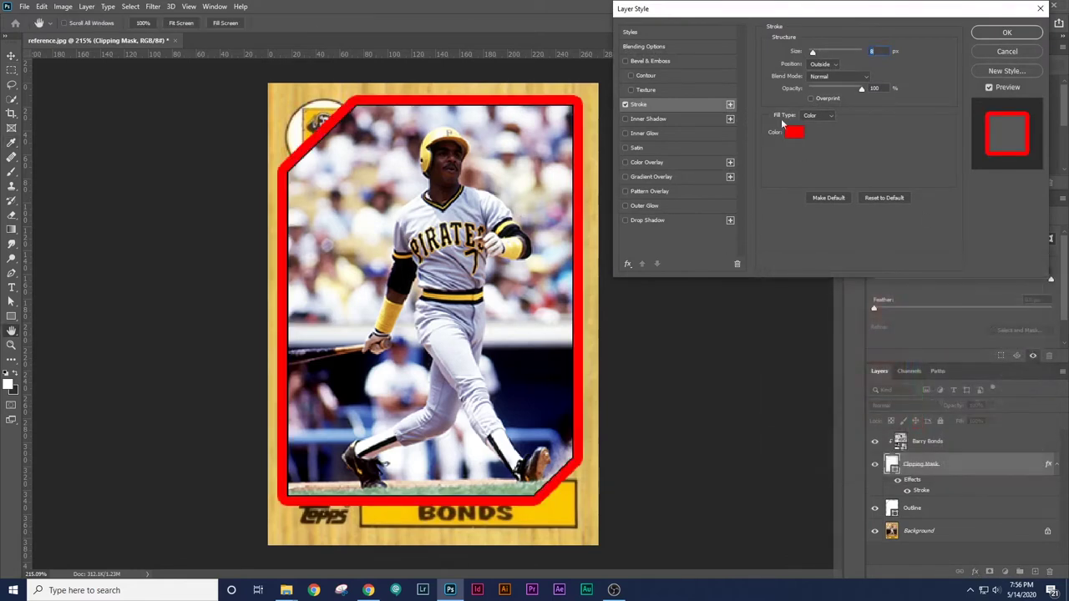
drag(814, 54, 786, 53)
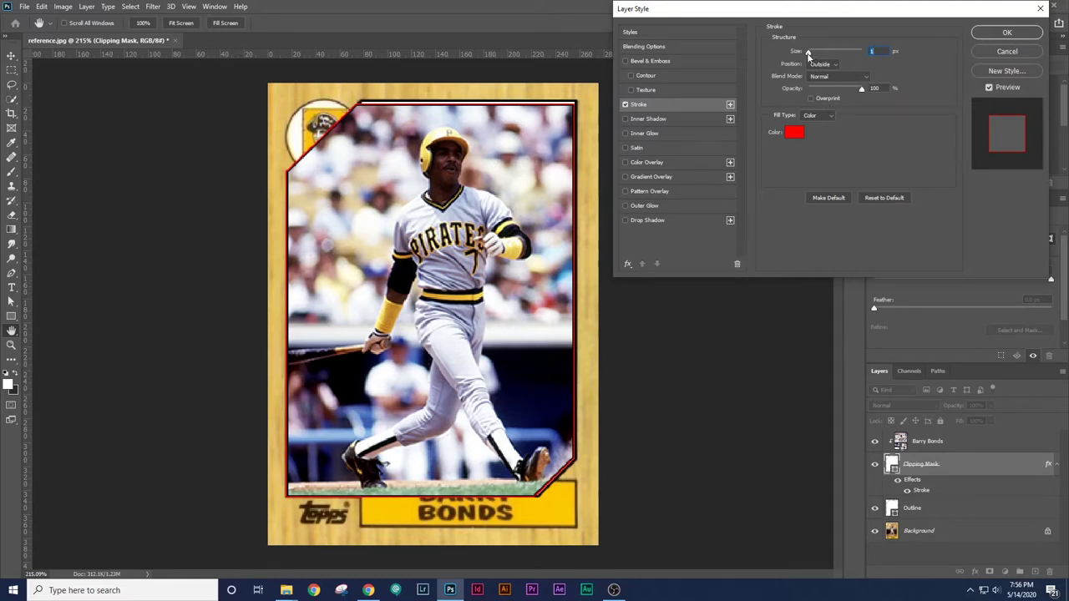
drag(808, 56, 810, 57)
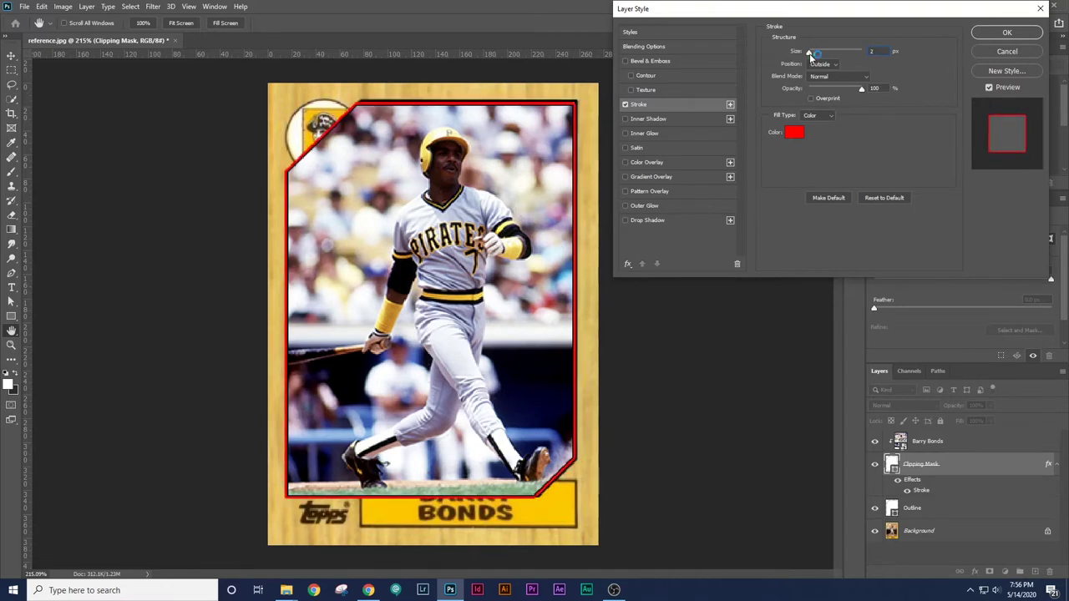
click(1007, 34)
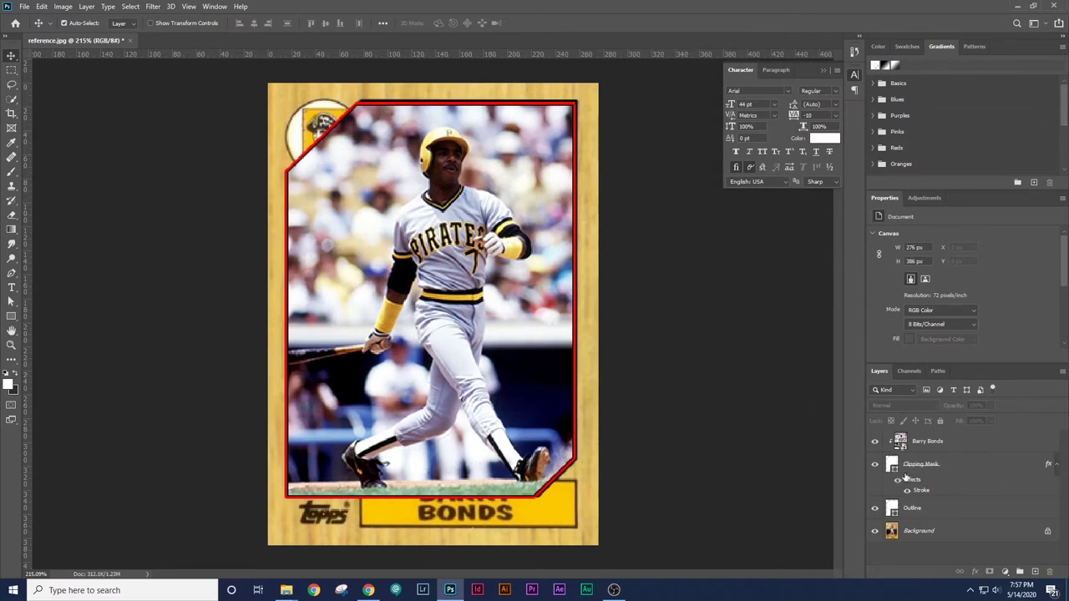
Move the right-side anchors of the Outline shape 1 px to the right, past the red stroke
click(916, 511)
key(z)
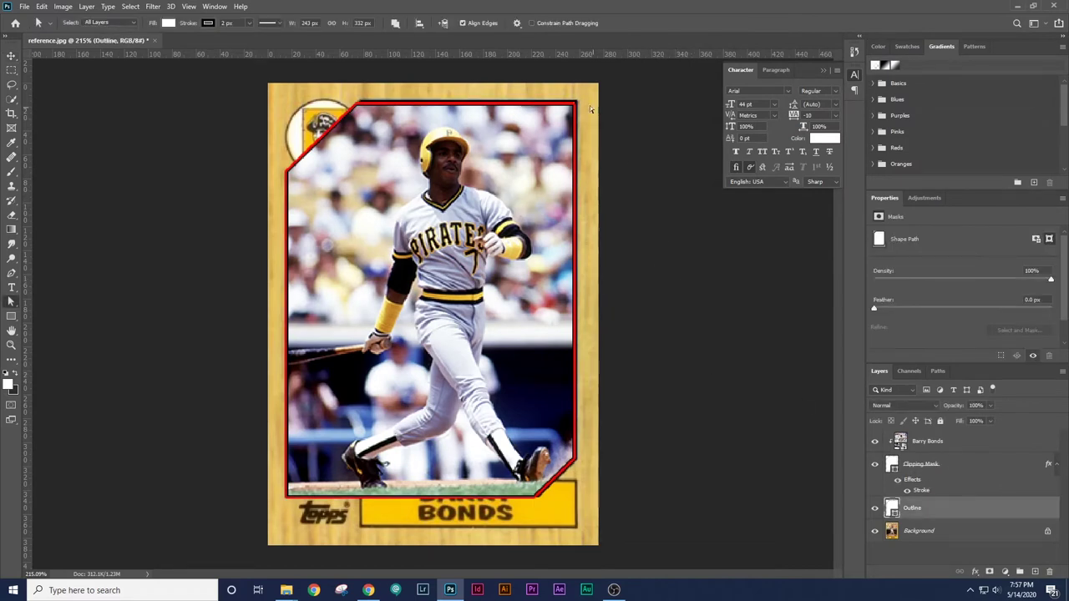
drag(585, 427, 619, 374)
key(a)
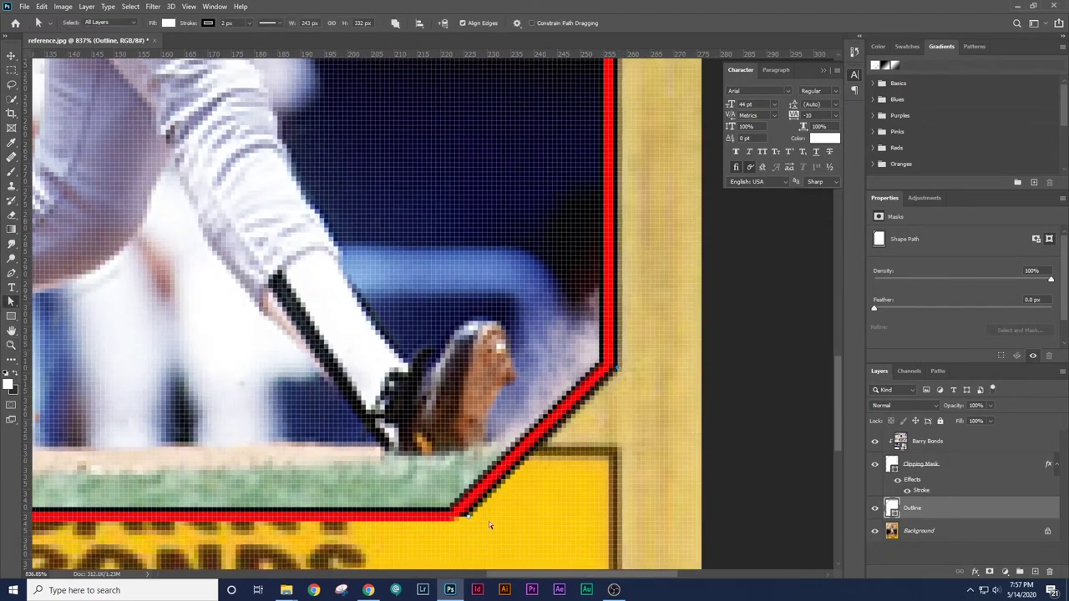
key(shift+Right)
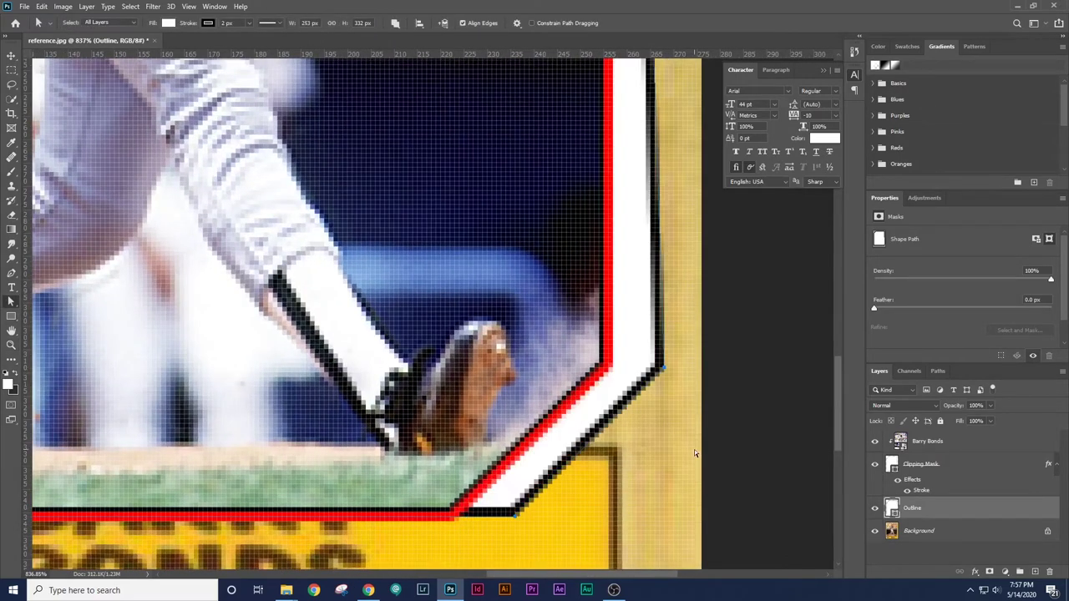
key(Left)
key(Left)
key(Left)
key(Left)
key(Left)
key(Left)
key(Left)
key(Left)
key(Left)
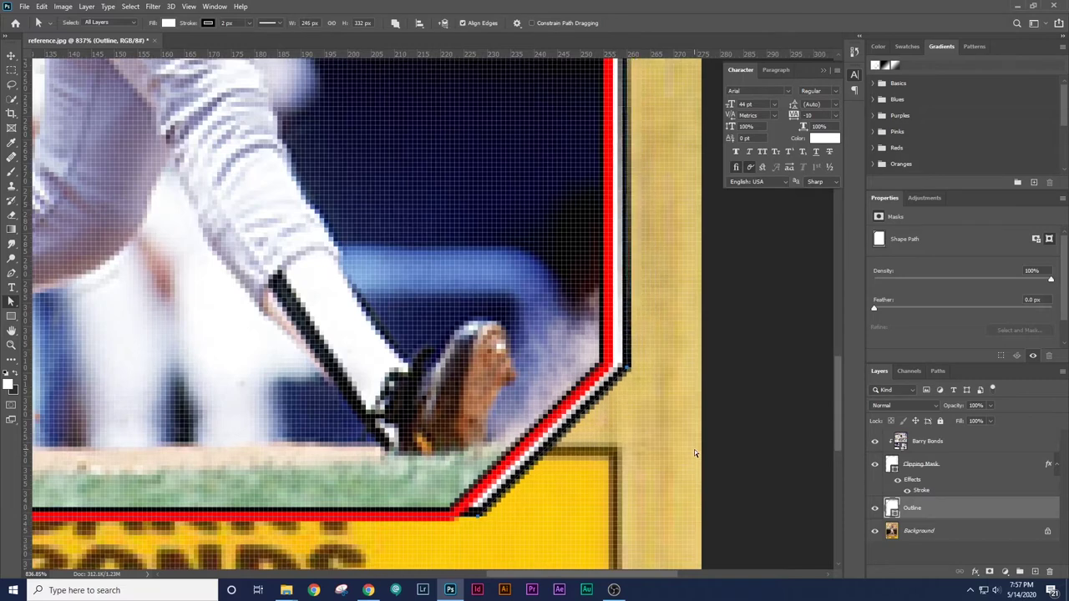
scroll(697, 451, up, 2)
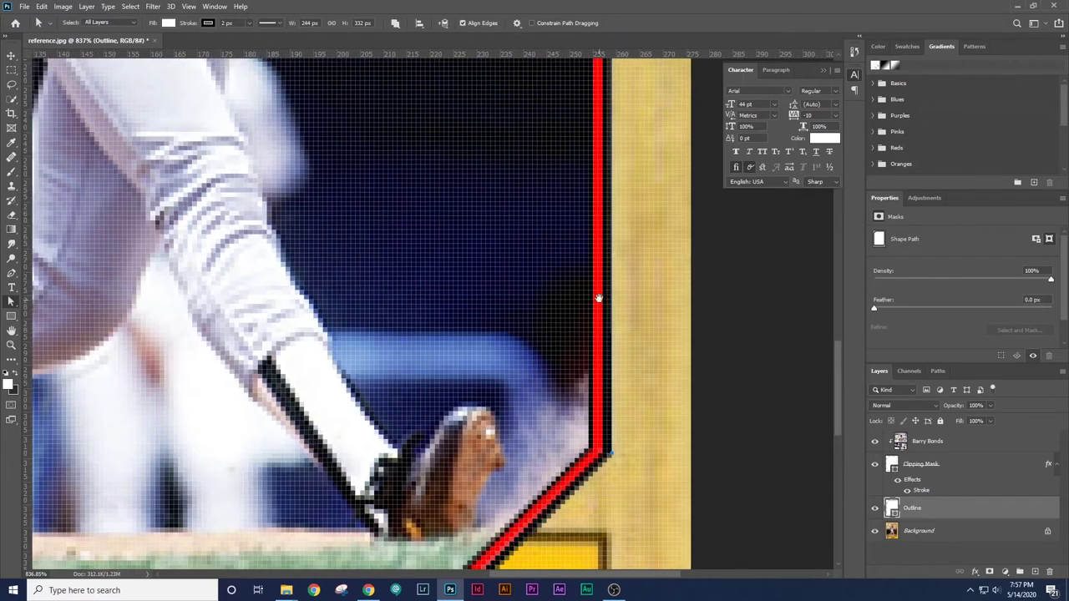
key(Right)
key(Left)
Check the Outline along the card's upper corners, and hide the red Stroke effect on the Clipping Mask layer
drag(603, 372, 501, 372)
drag(493, 191, 599, 226)
click(730, 213)
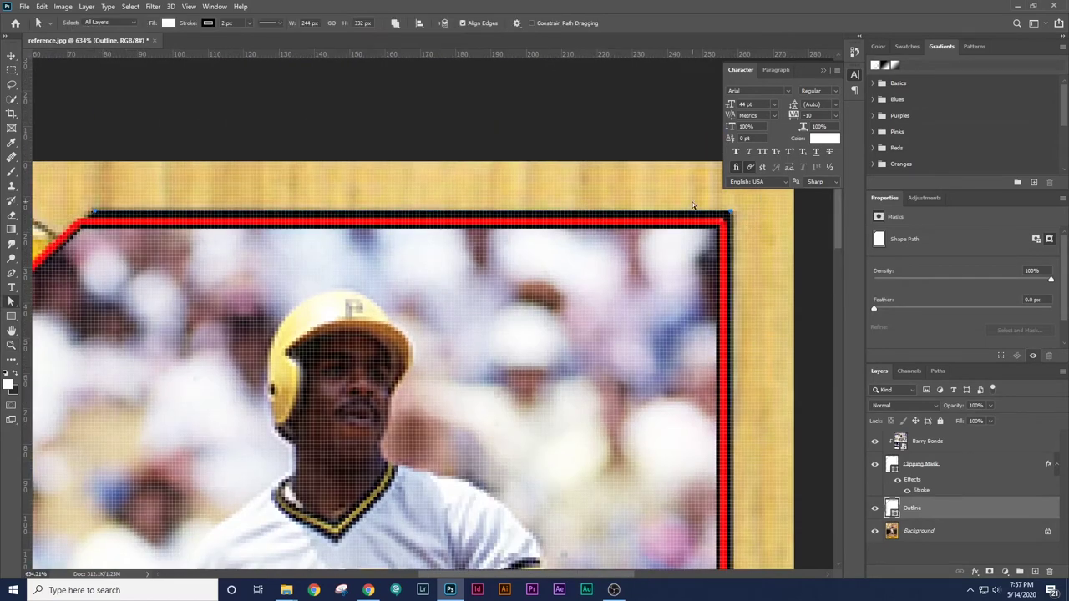
drag(273, 343, 514, 259)
click(349, 127)
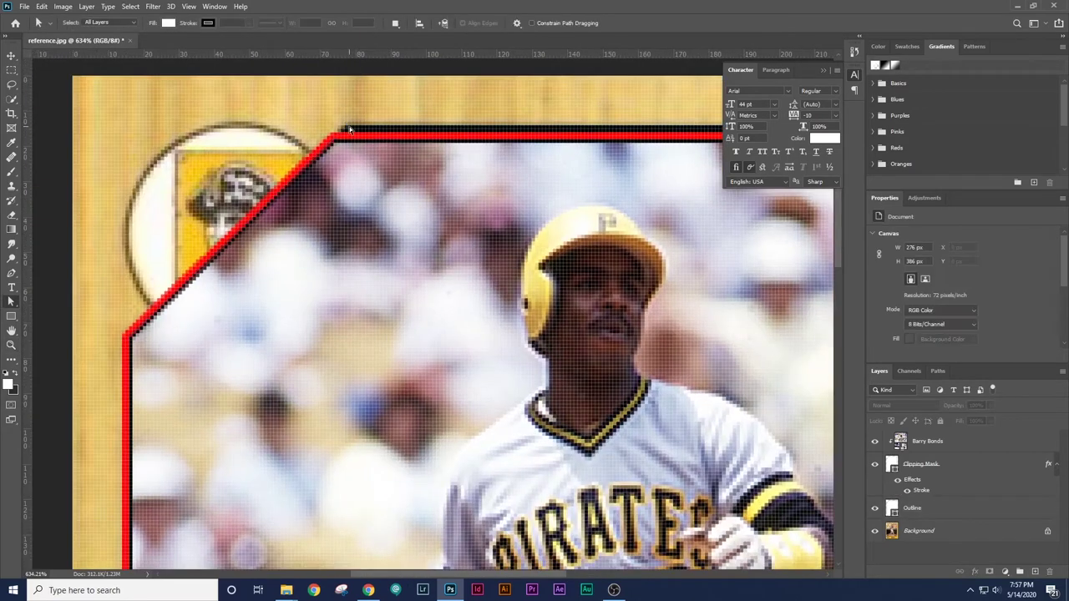
click(896, 481)
key(z)
click(298, 24)
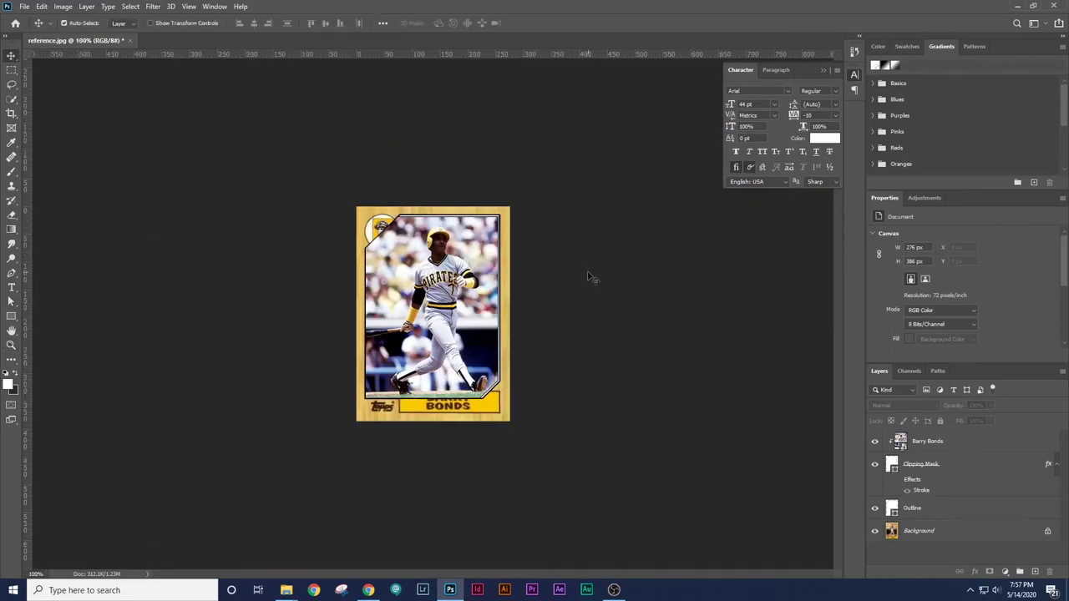
Nudge the Outline shape's upper-right corner 1 px to the right to meet the card's printed dark border
key(ctrl+0)
ctrl+click(584, 459)
mouse_move(593, 463)
mouse_down()
mouse_move(641, 485)
mouse_move(610, 465)
mouse_move(664, 475)
mouse_move(557, 463)
mouse_up()
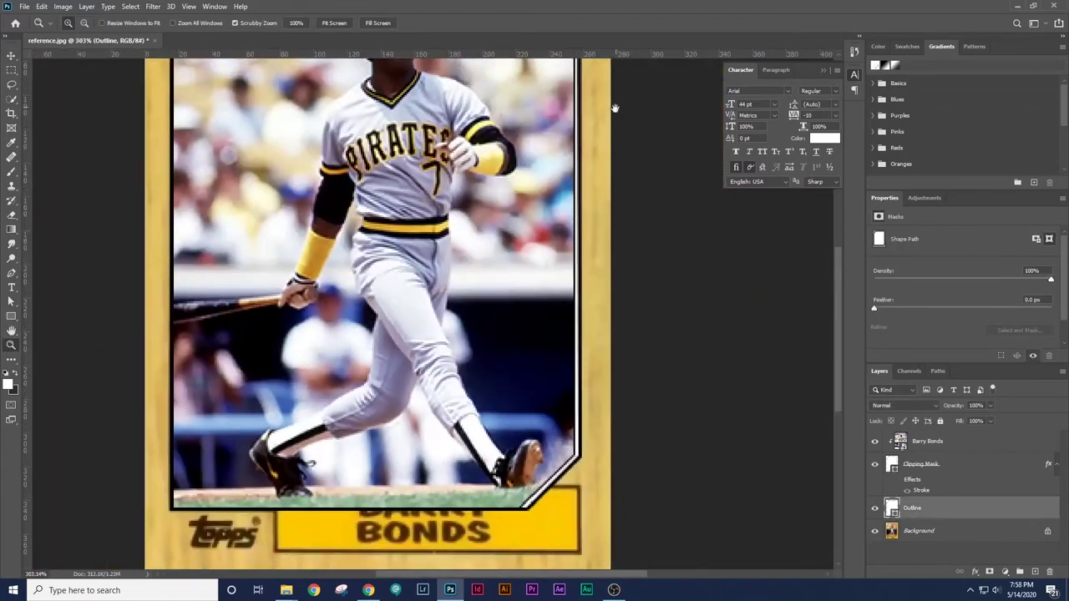
drag(615, 108, 559, 451)
drag(531, 326, 606, 327)
key(a)
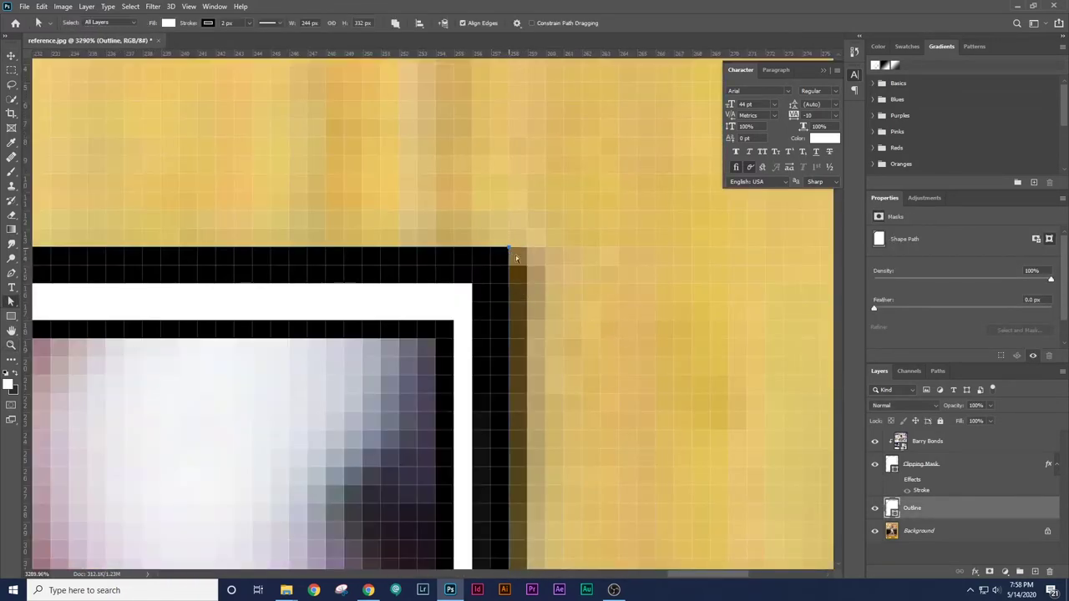
key(Right)
key(ctrl+0)
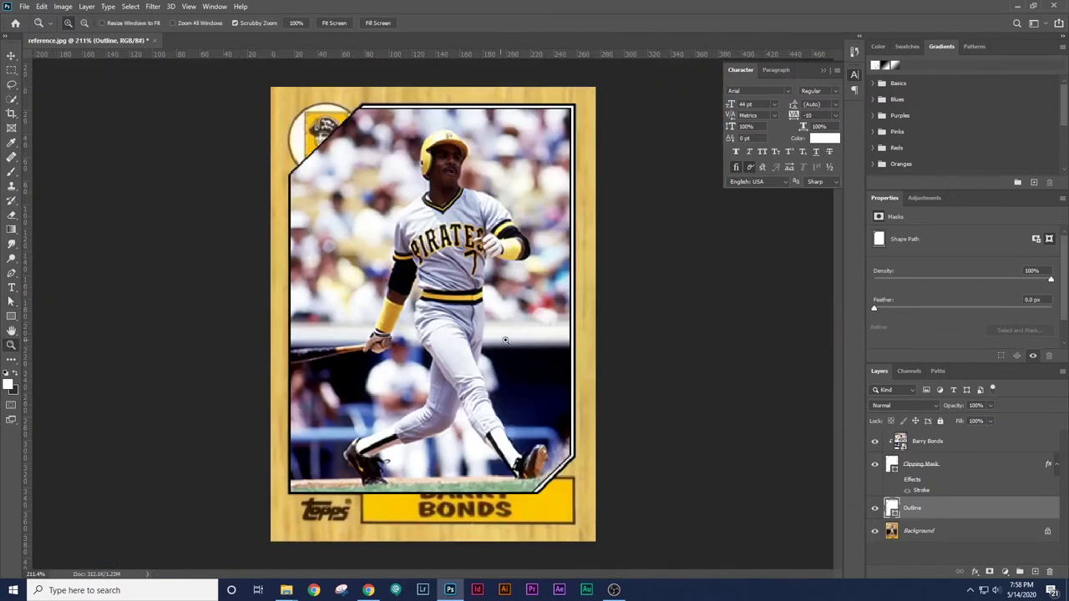
key(v)
click(692, 320)
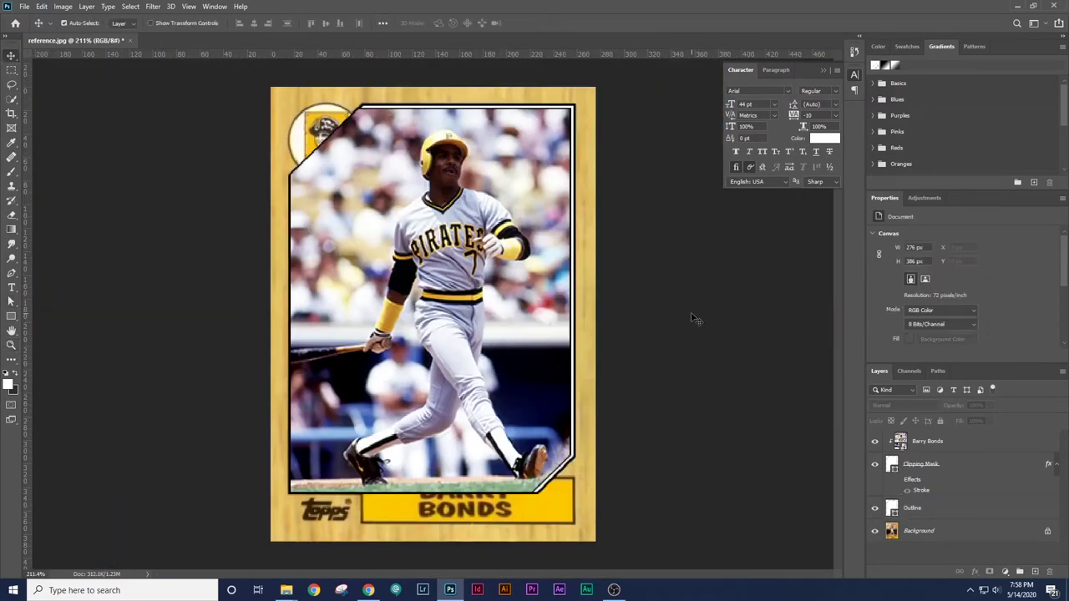
Hide the Outline, Clipping Mask and Barry Bonds layers to expose the round team logo on the reference card
key(z)
drag(672, 336, 577, 289)
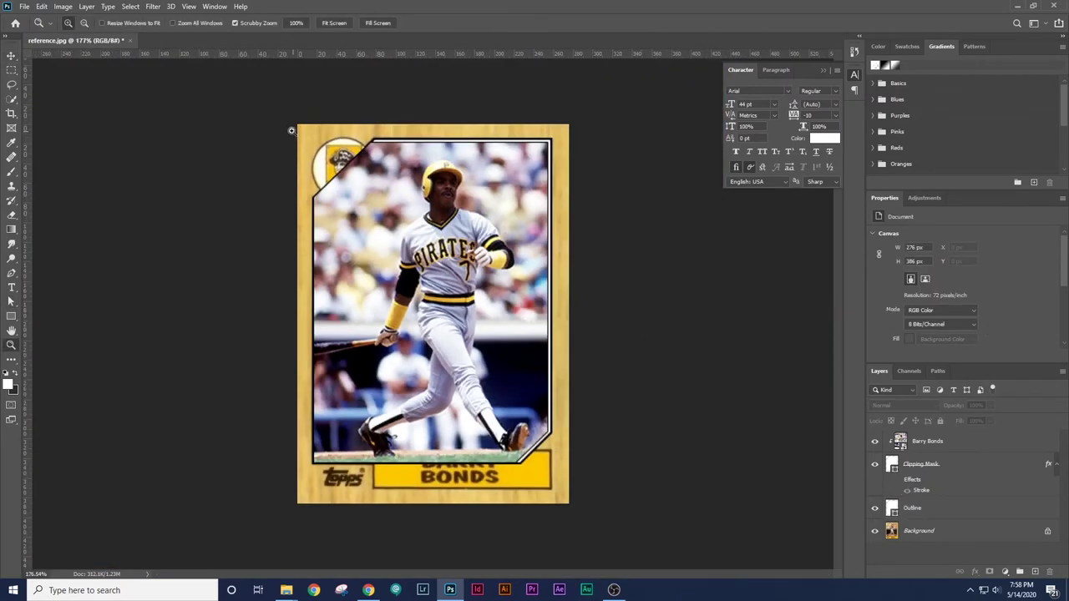
drag(292, 130, 481, 308)
key(v)
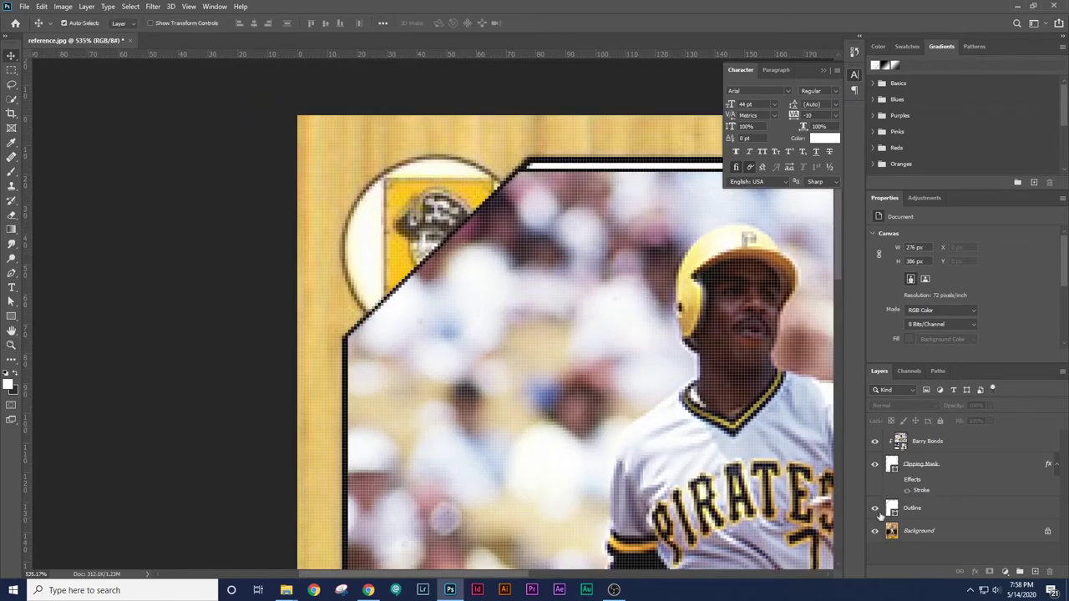
click(874, 441)
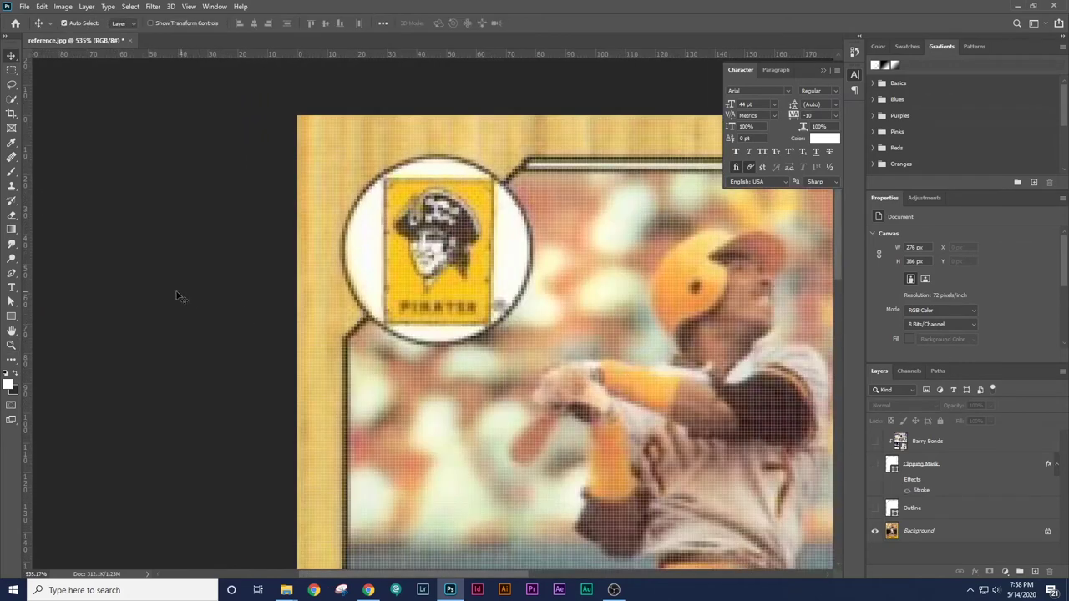
Place a vertical guide at the left edge and a horizontal guide at the top edge of the round logo badge
drag(13, 319, 49, 338)
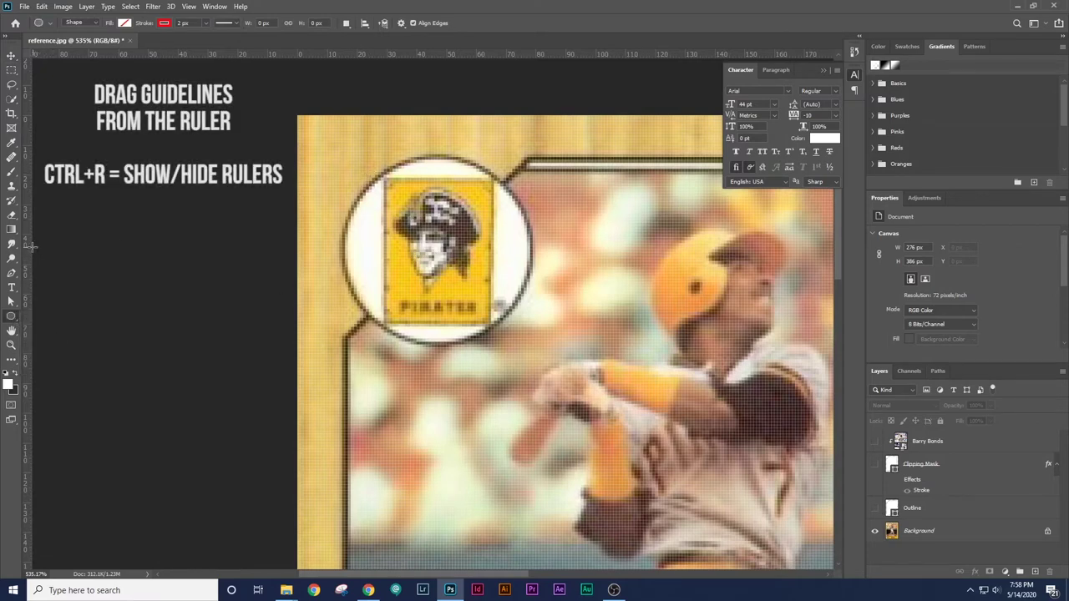
drag(30, 245, 342, 290)
drag(422, 57, 451, 154)
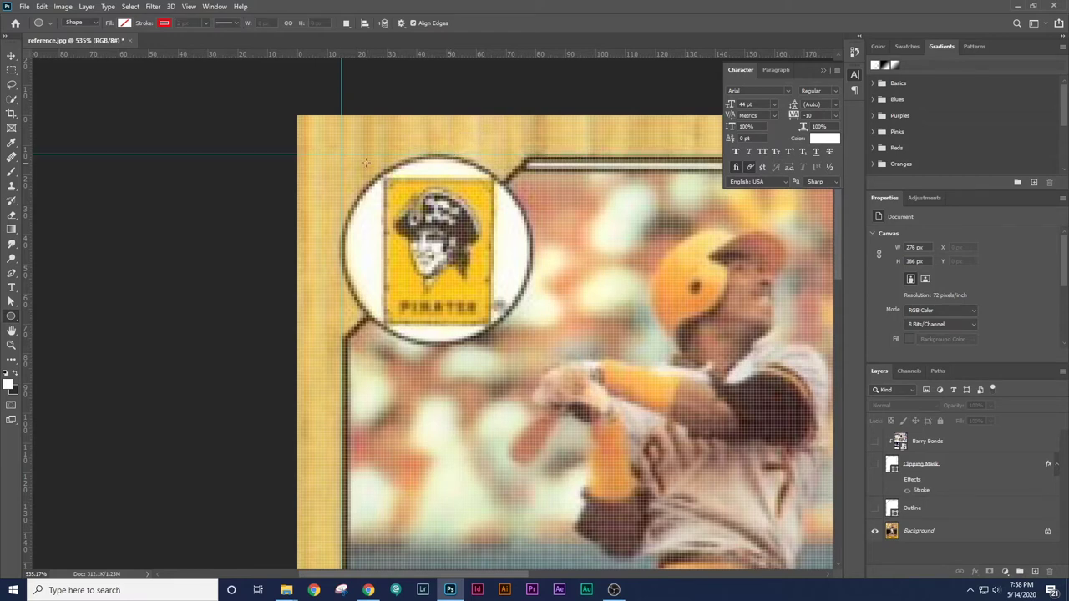
Draw an unfilled 64 × 64 px circle over the logo badge and give it a 1 px black stroke
mouse_move(341, 154)
mouse_down()
mouse_move(508, 350)
mouse_move(532, 364)
mouse_up()
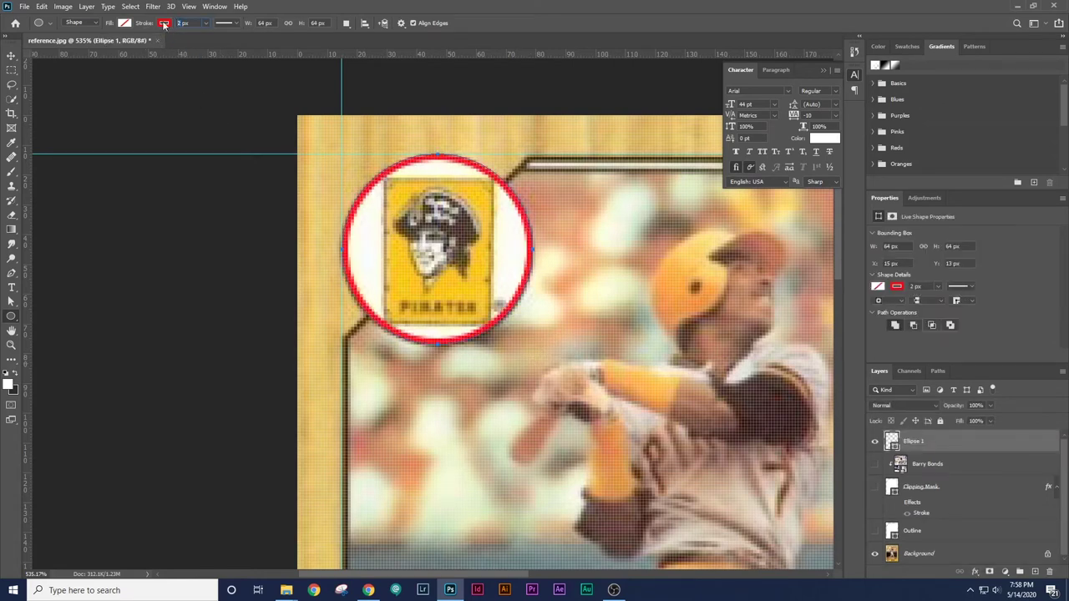
text(1)
key(Return)
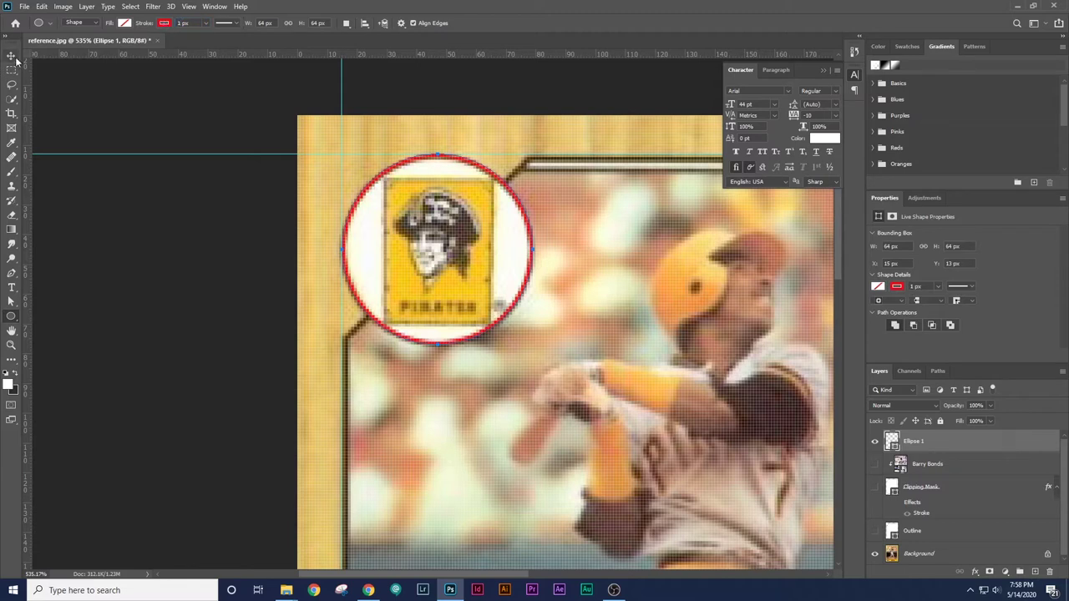
click(171, 22)
click(96, 77)
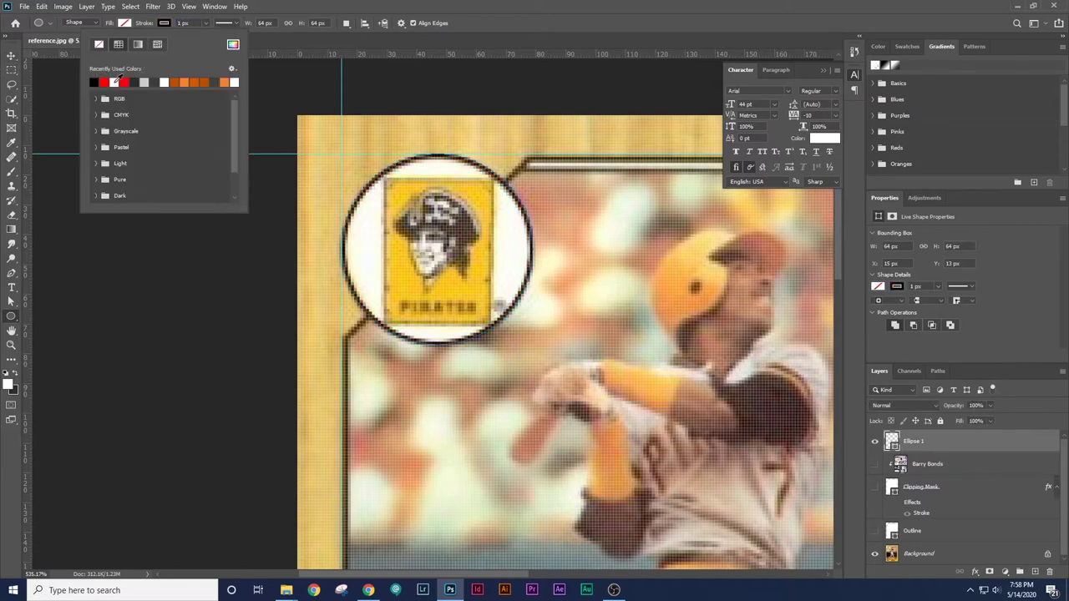
Place the 1967_PIRATES_LOGO image into the document as an embedded object
click(12, 55)
click(25, 7)
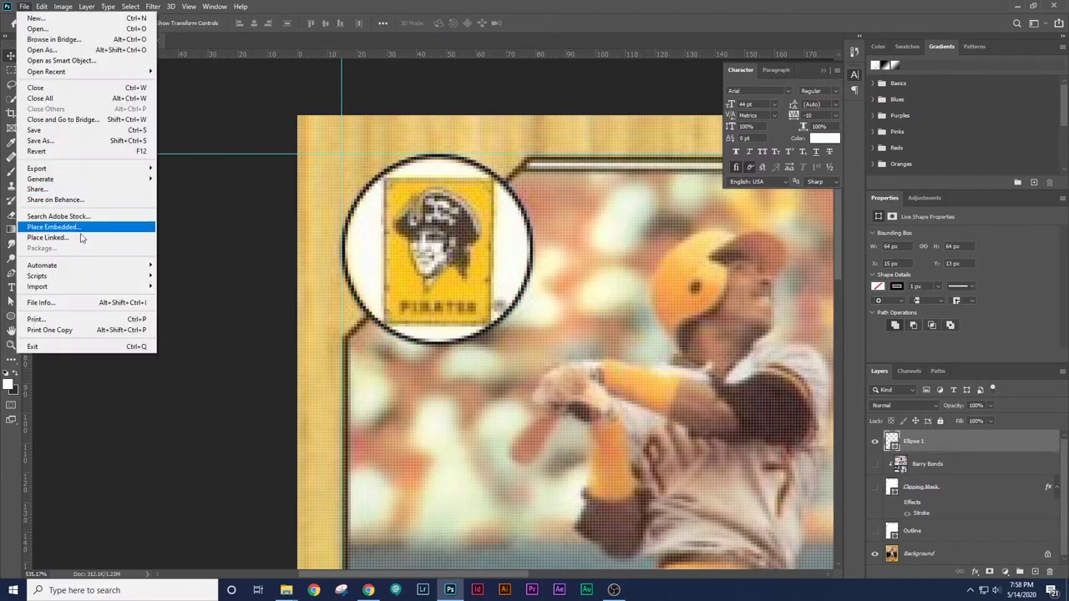
click(53, 227)
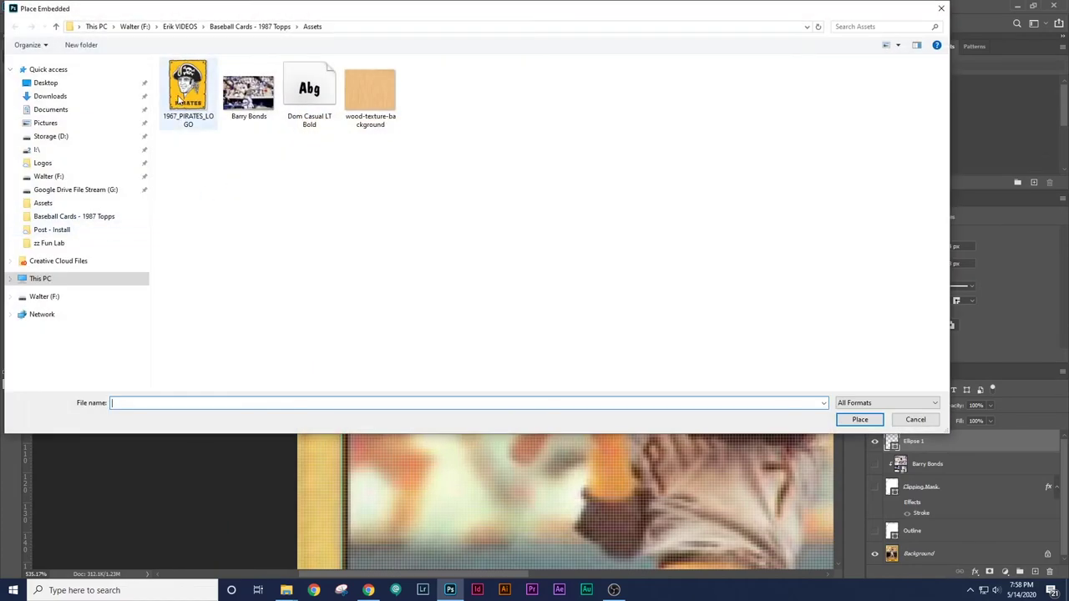
double_click(180, 94)
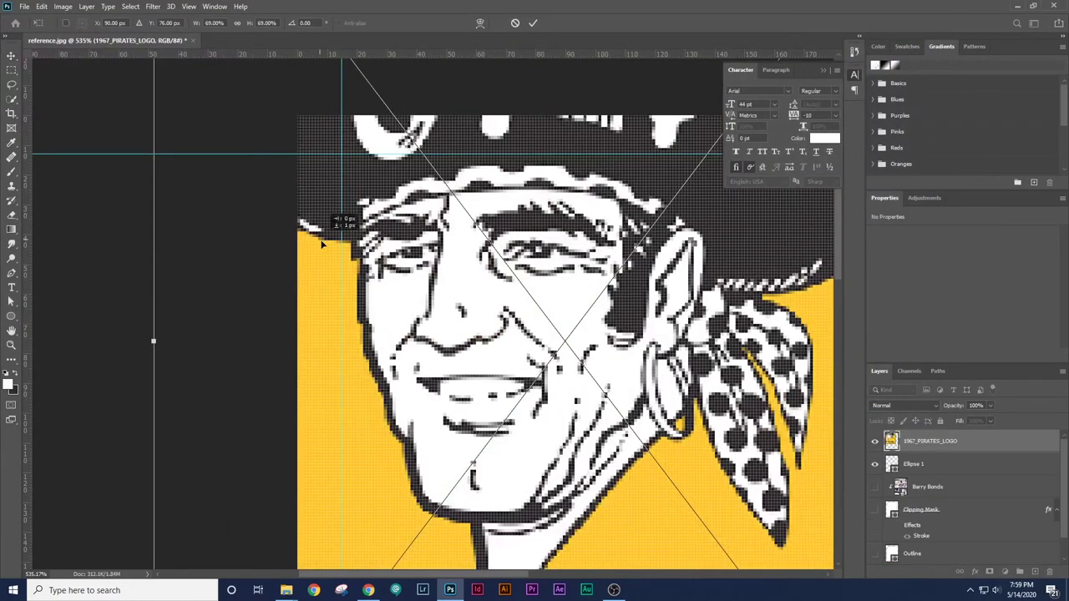
Scale the placed logo to about 51 px high and align it with the printed logo inside the circle
drag(321, 241, 416, 423)
drag(381, 217, 425, 333)
drag(291, 95, 458, 311)
drag(539, 359, 474, 209)
drag(525, 365, 501, 327)
drag(385, 178, 382, 174)
key(Return)
key(Return)
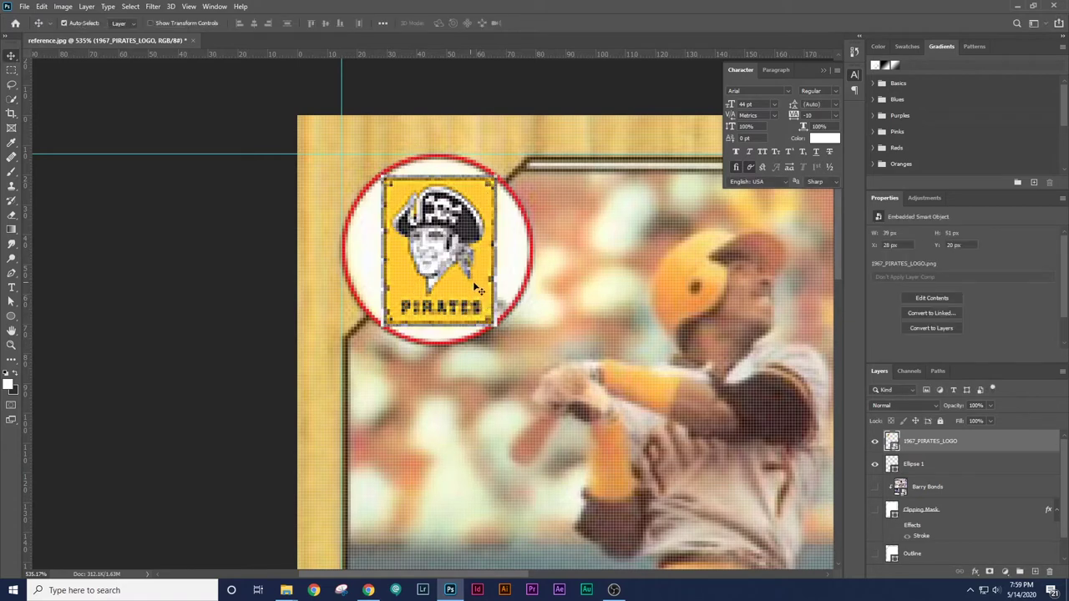
Clip the Pirates logo to the Ellipse 1 circle, and give the circle a white fill and black stroke
click(914, 464)
key(u)
click(123, 23)
click(105, 82)
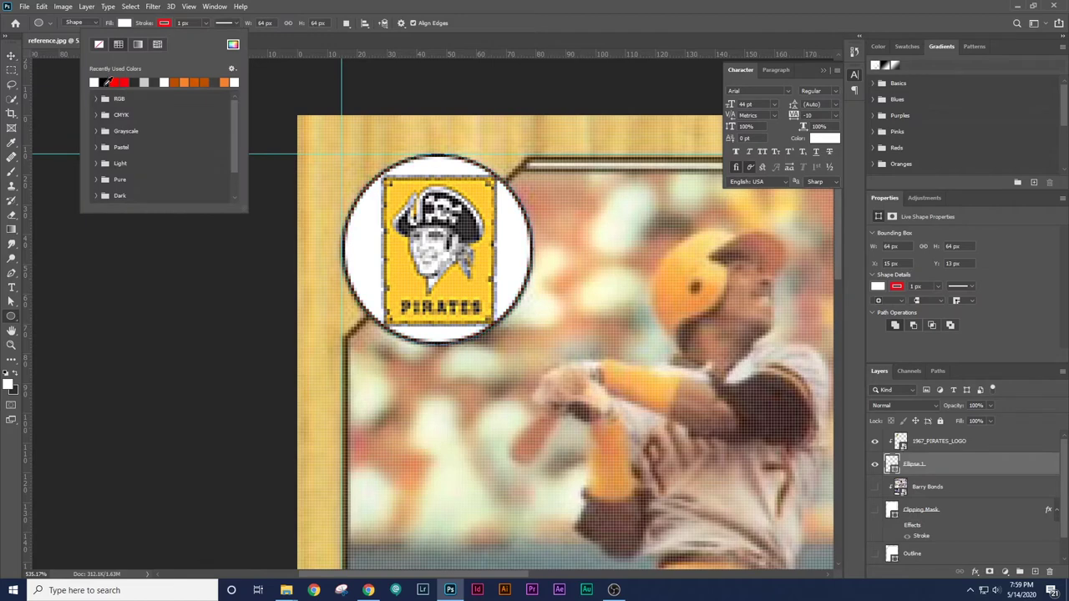
key(Return)
Show the Barry Bonds, Clipping Mask and Outline layers again to check the assembled card with its logo
key(z)
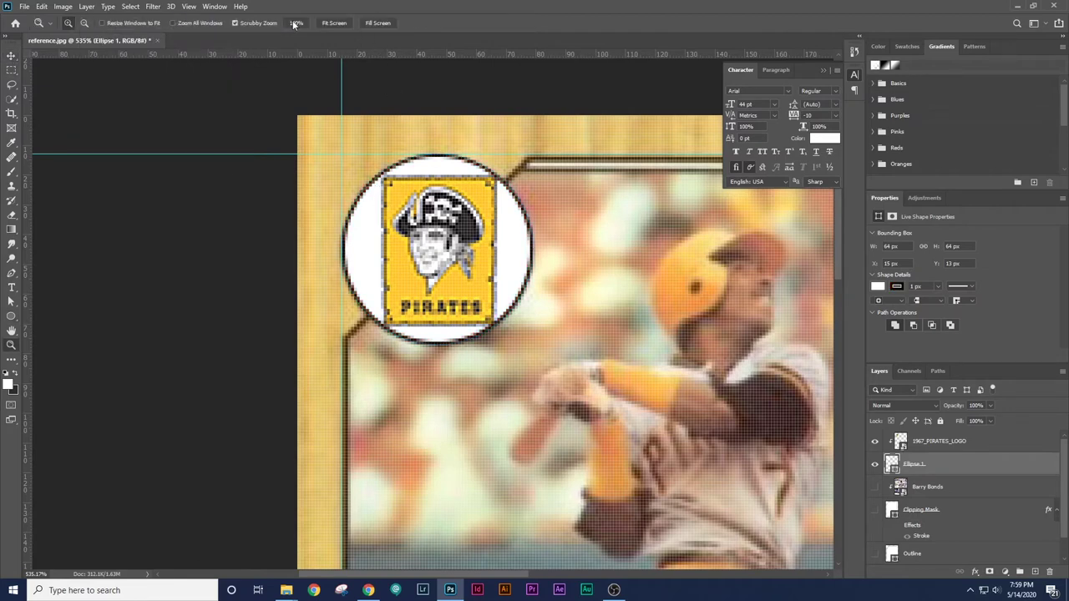
click(294, 23)
key(v)
click(573, 301)
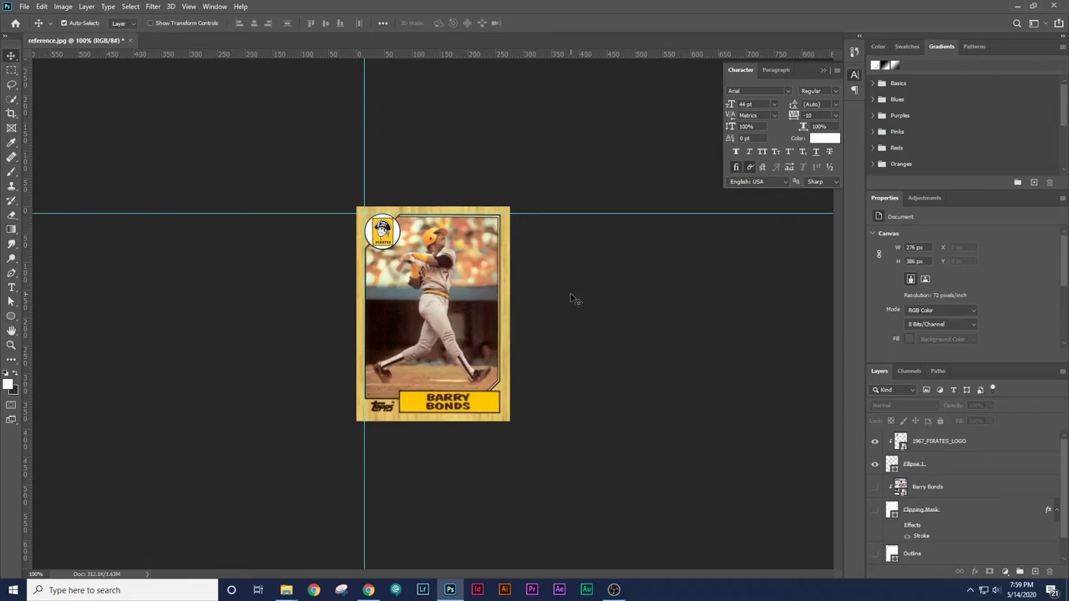
key(z)
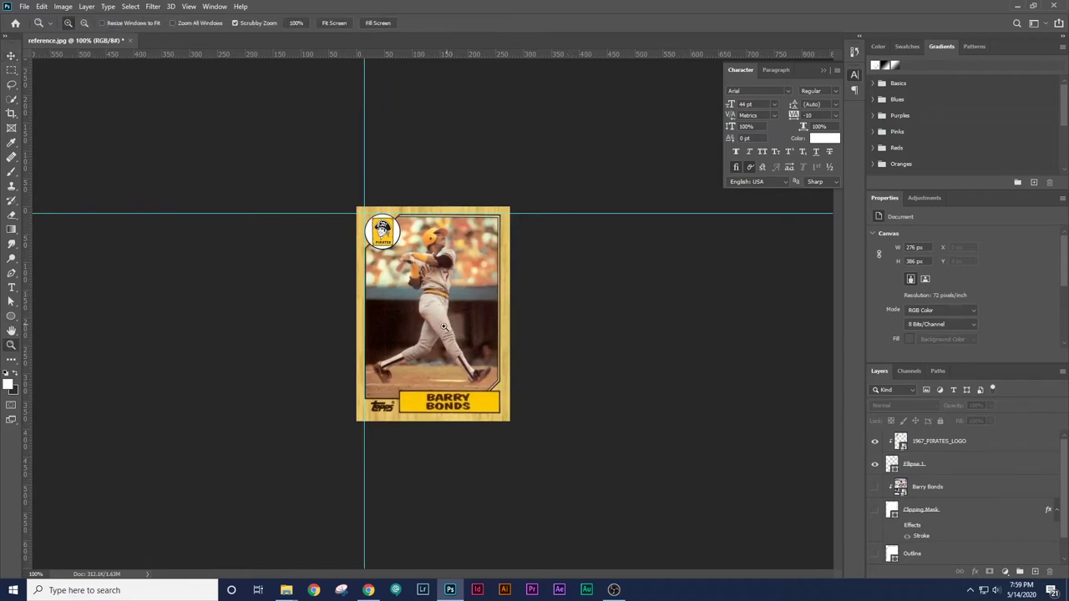
drag(444, 328, 524, 336)
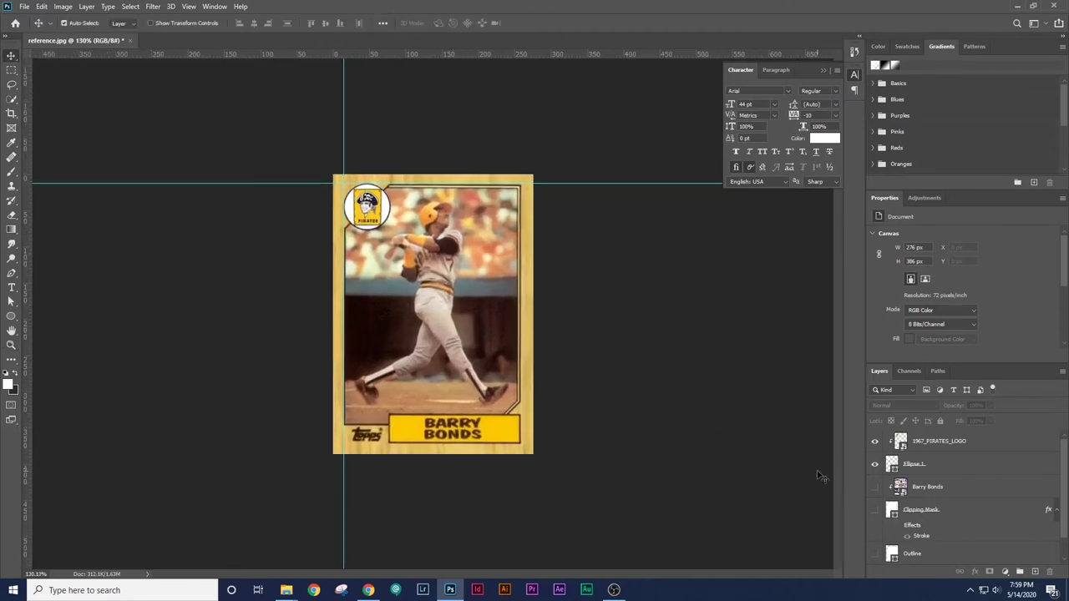
click(875, 489)
scroll(876, 493, down, 1)
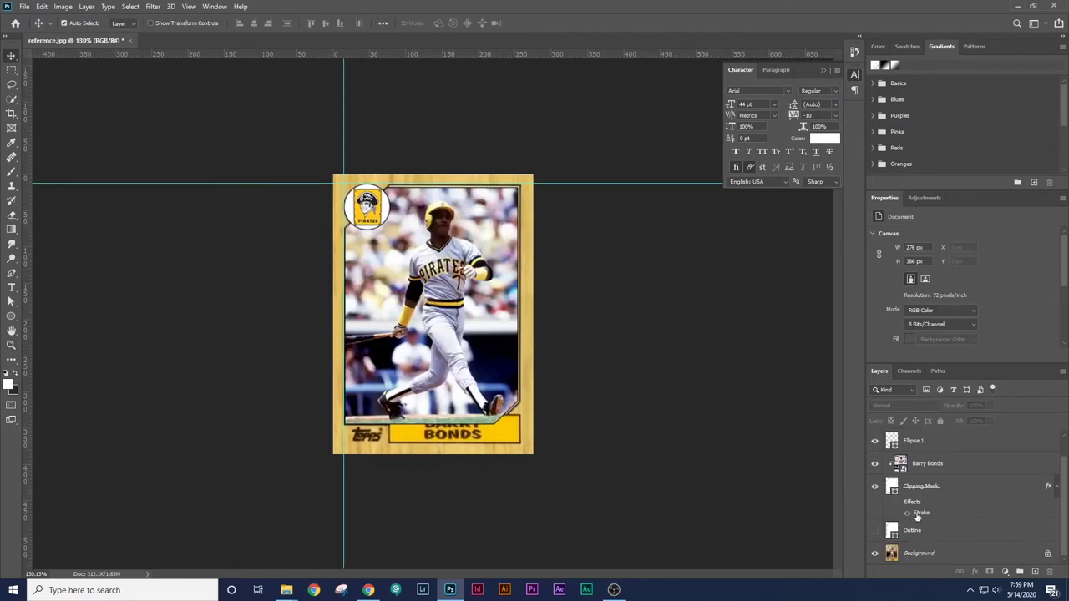
click(874, 530)
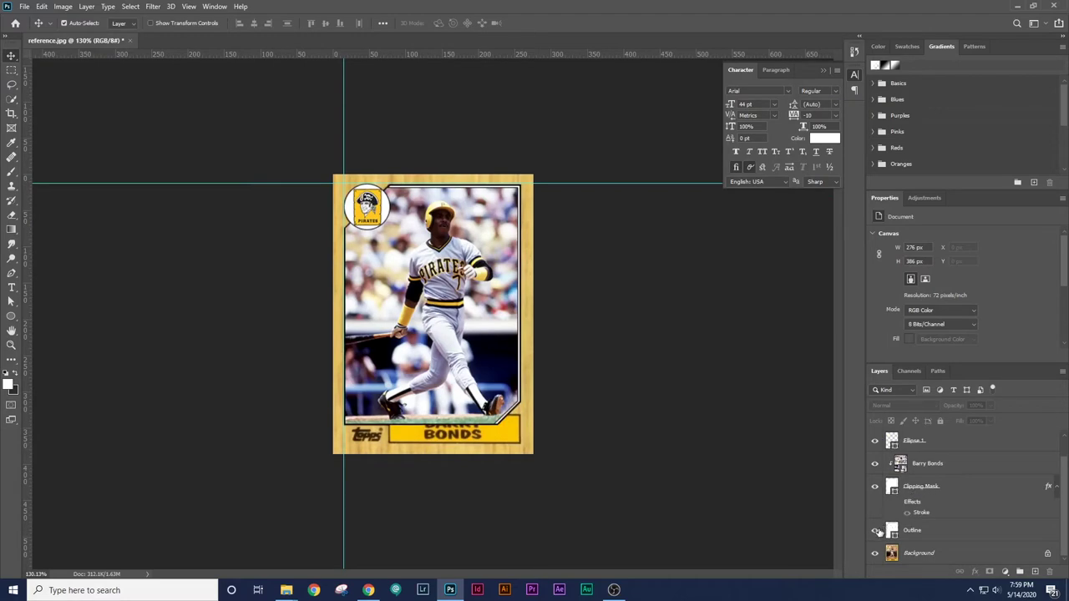
Trace the reference's yellow name box with a rectangle about 181 by 39 px on a layer above the Barry Bonds photo
key(z)
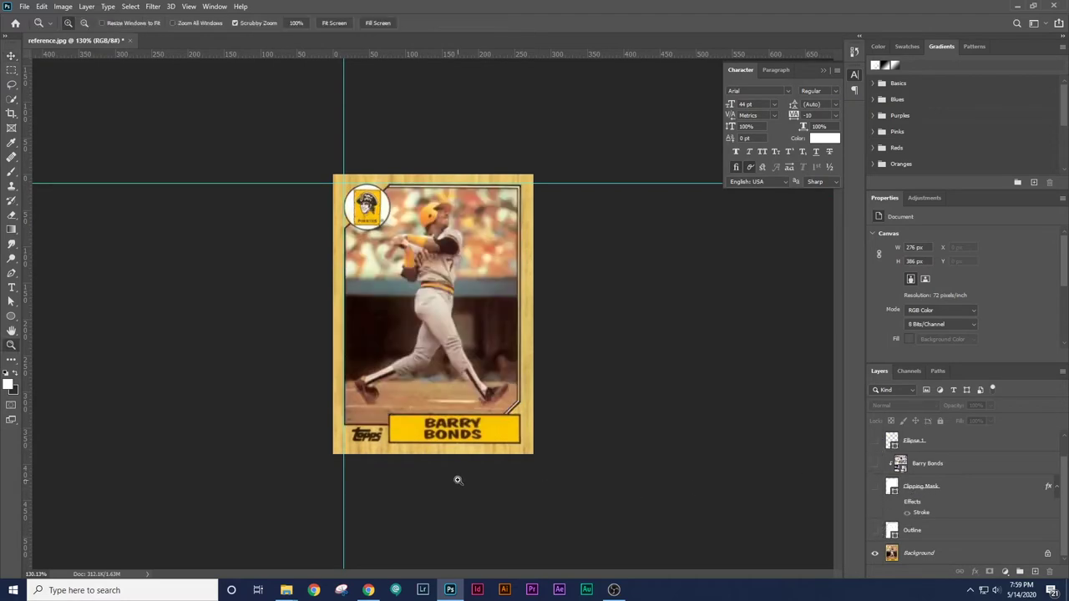
drag(459, 480, 521, 436)
key(v)
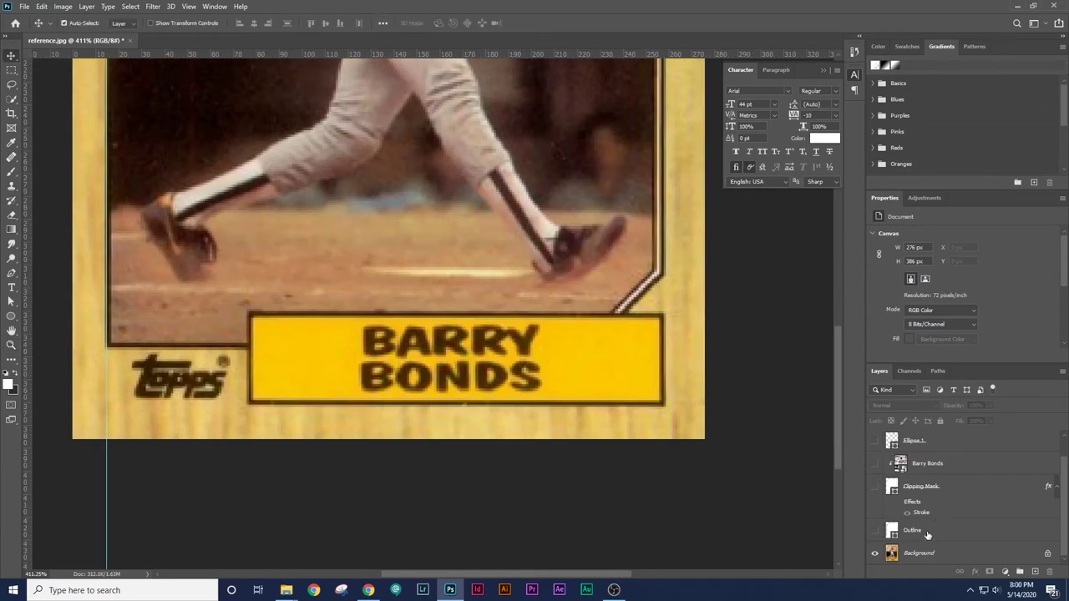
scroll(939, 485, up, 1)
click(927, 486)
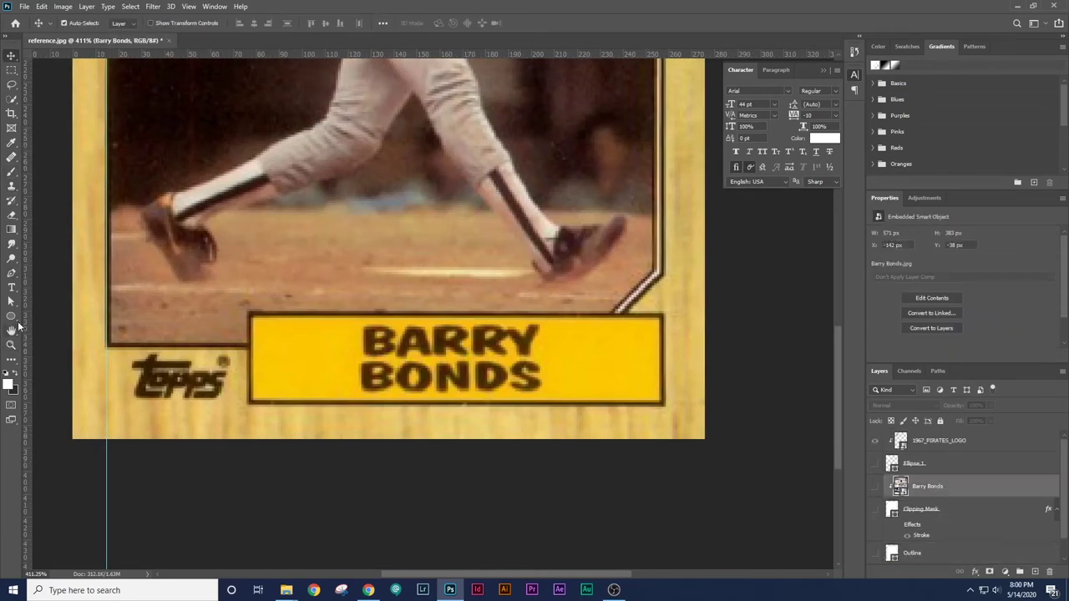
click(14, 316)
click(60, 316)
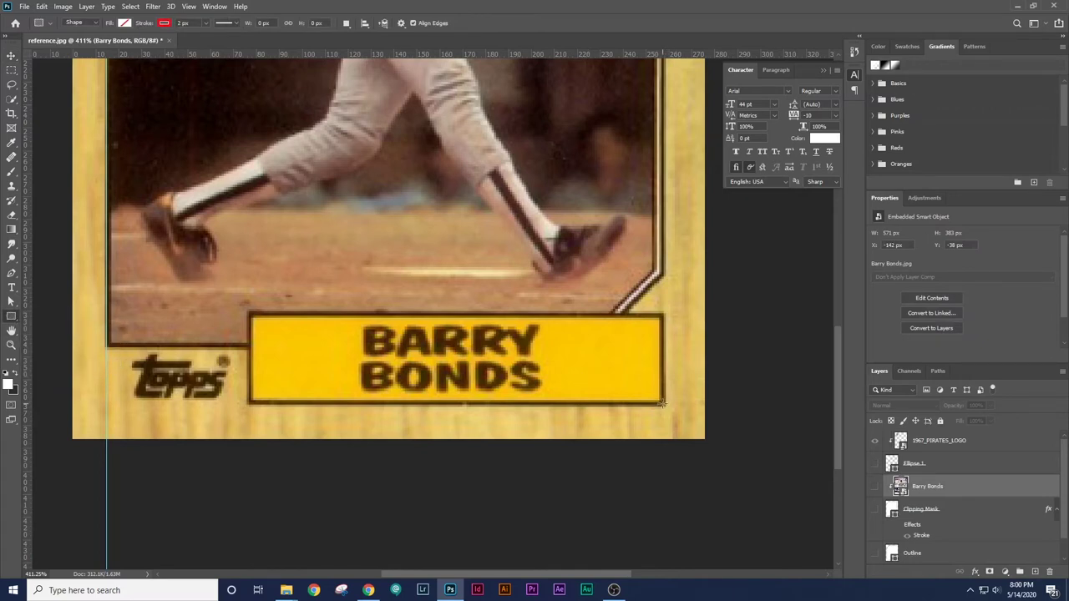
drag(663, 403, 250, 315)
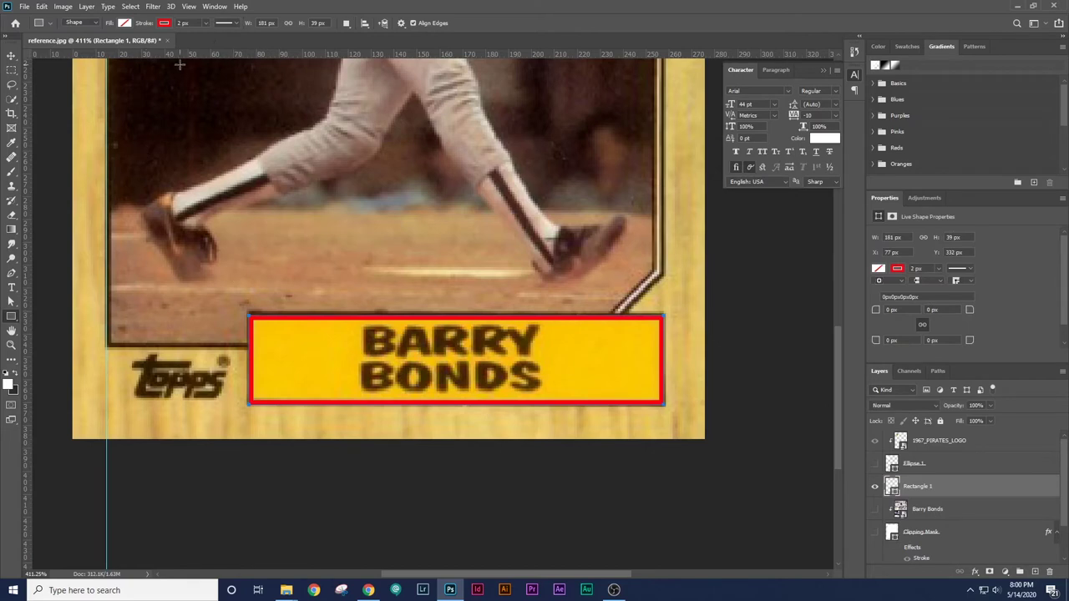
click(11, 56)
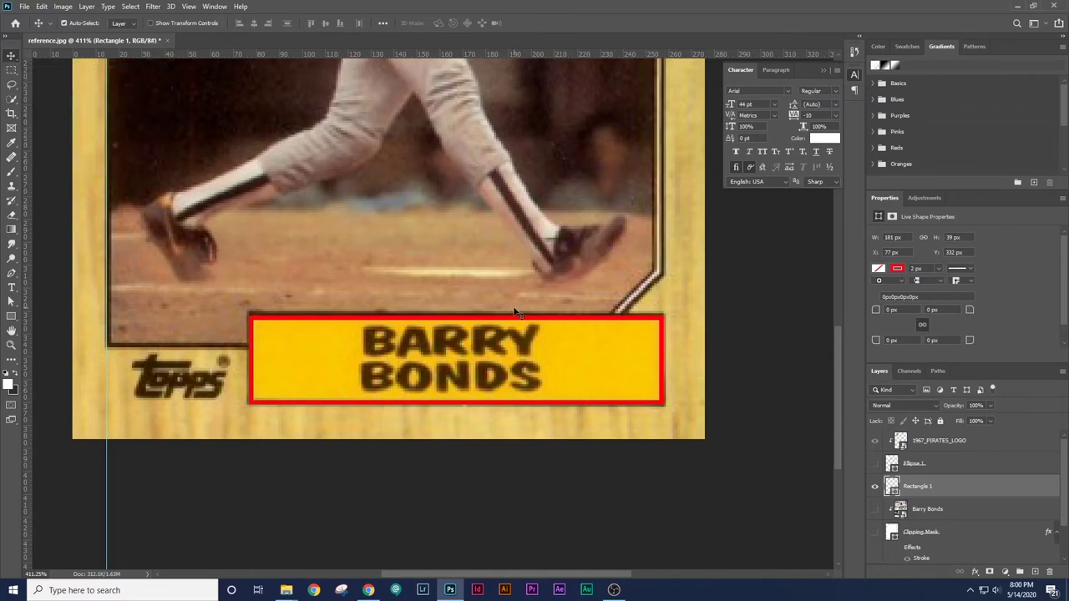
Give the name-box rectangle a black stroke and fill it with the yellow fdc903 sampled from the reference
key(u)
click(165, 23)
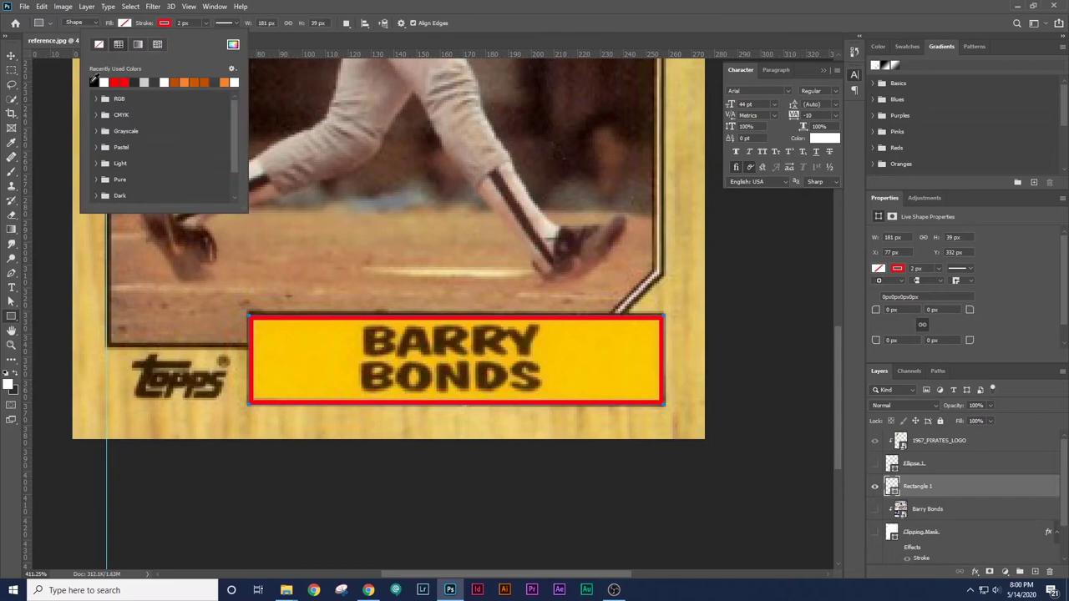
click(94, 81)
click(124, 22)
click(194, 44)
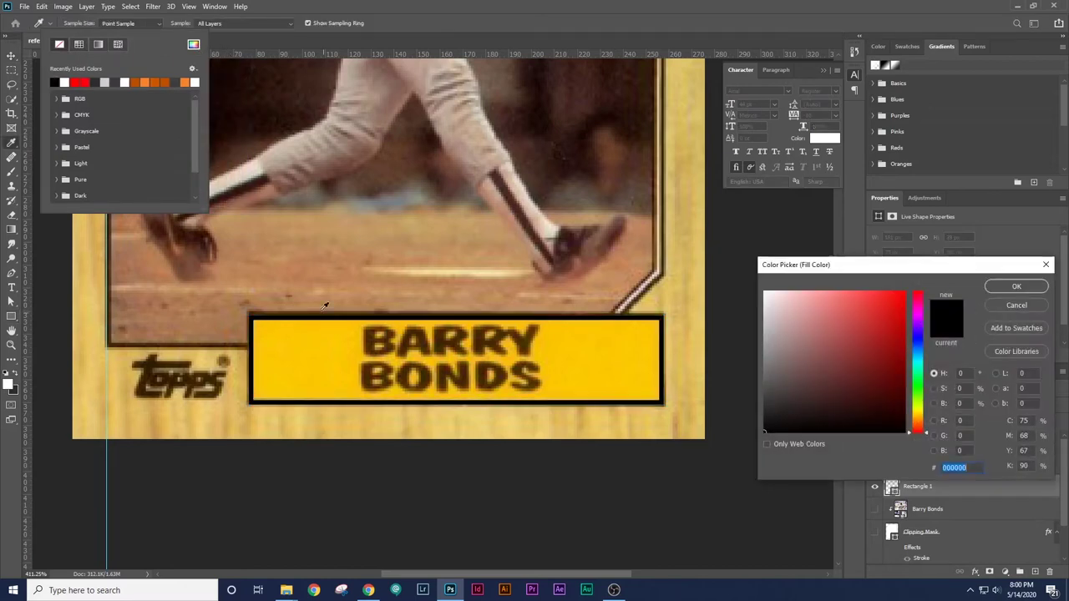
click(329, 359)
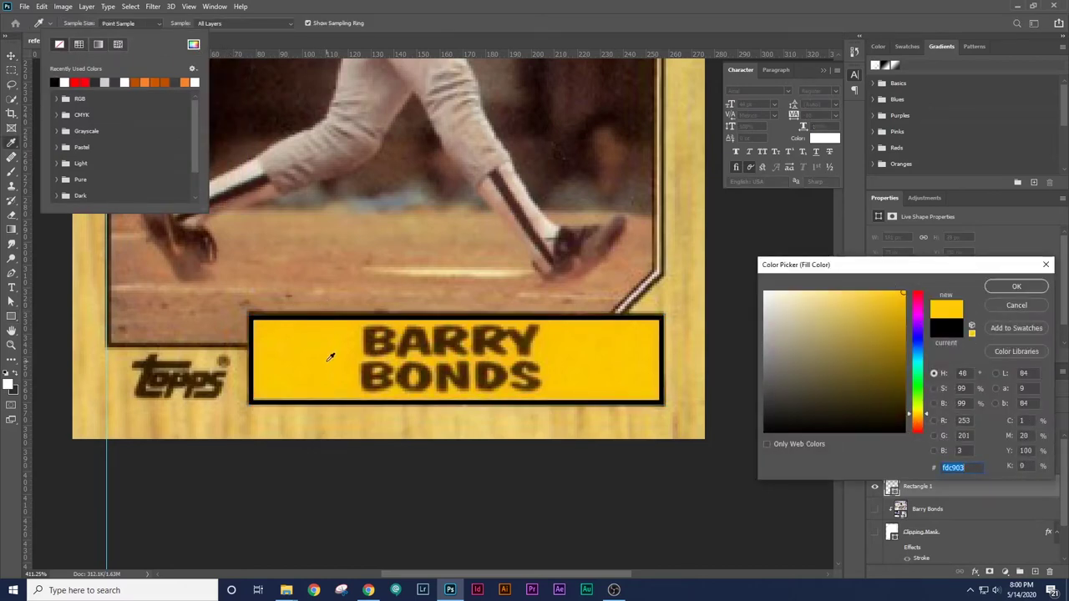
click(993, 289)
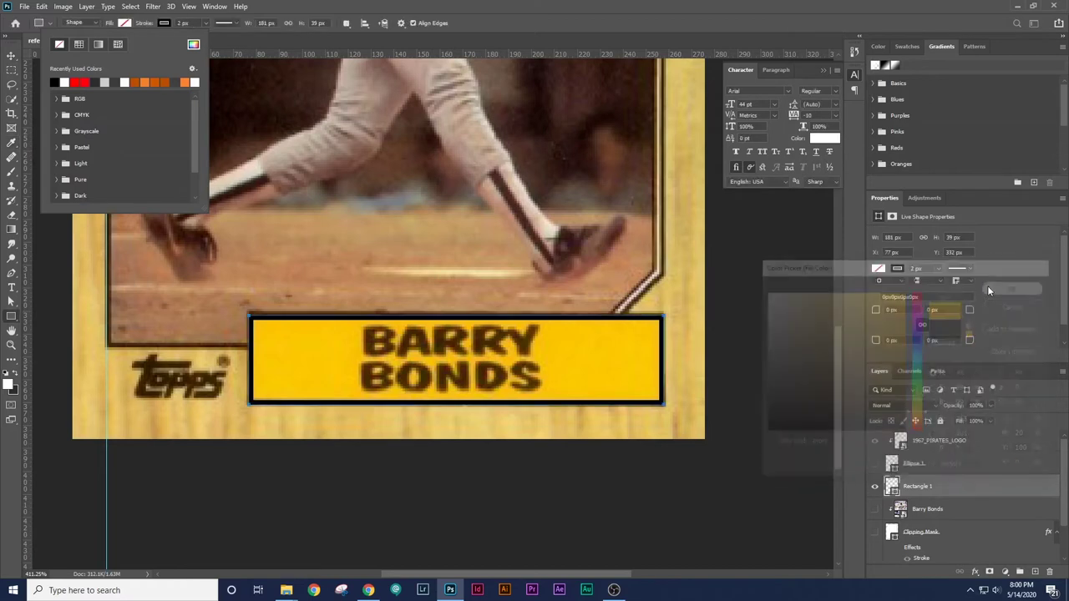
Rename the Rectangle 1 layer to box name and hide it so the printed name is exposed
key(v)
double_click(917, 485)
text(N)
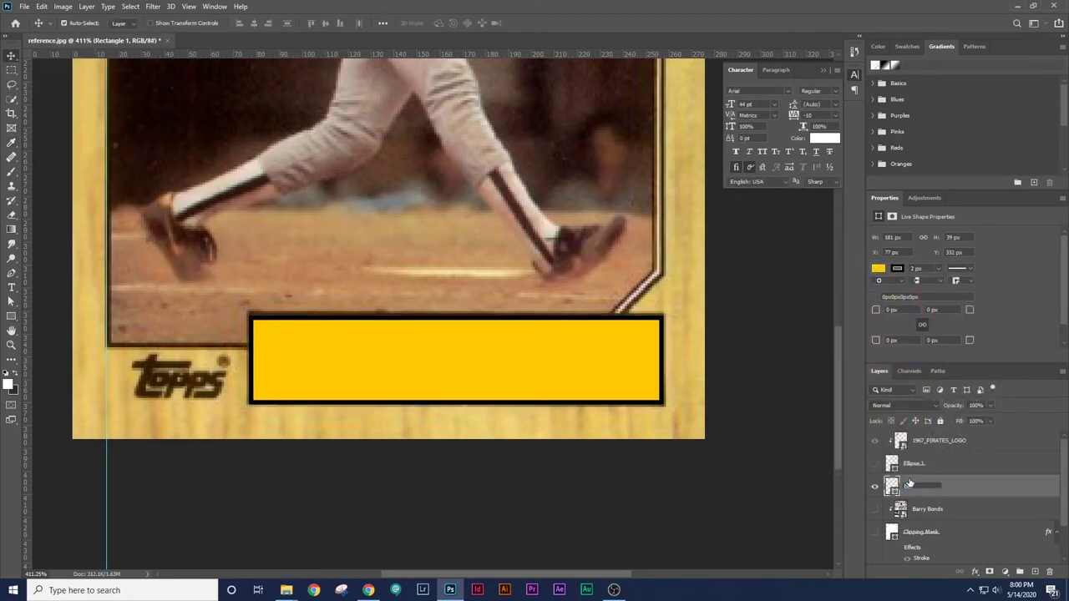
text(ame Box)
key(Return)
click(875, 486)
click(357, 281)
Install the Dom Casual LT Bold font from the project's Assets folder and return to the card in Photoshop
click(286, 590)
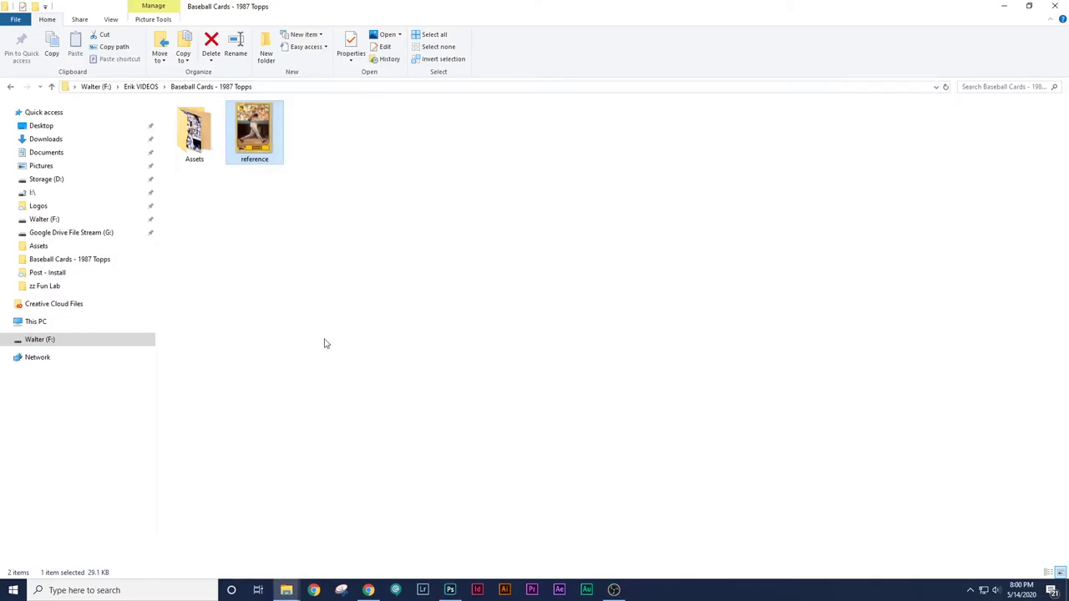
double_click(197, 138)
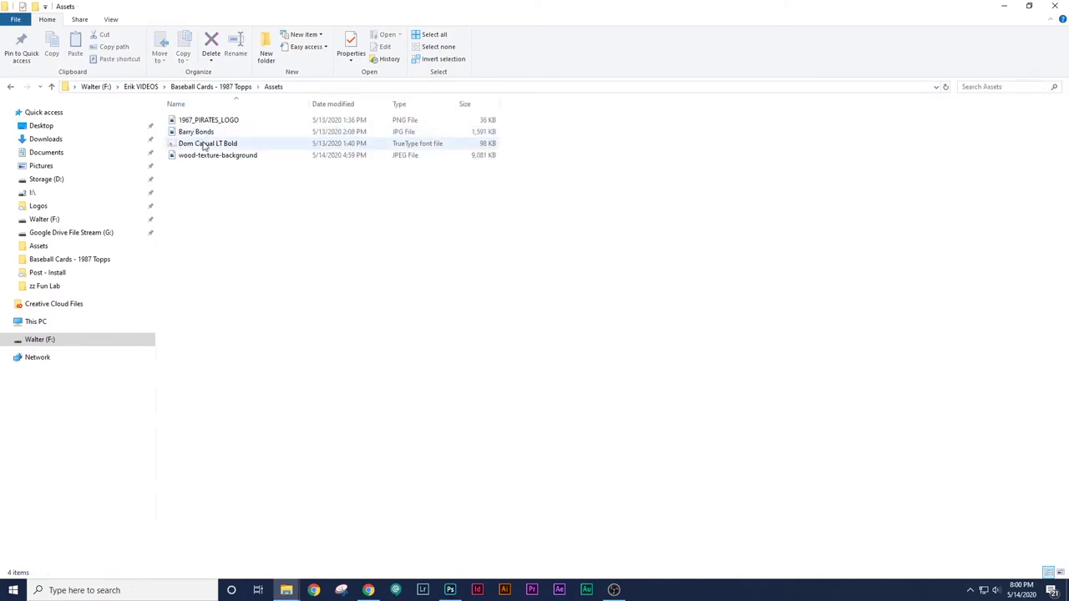
double_click(204, 143)
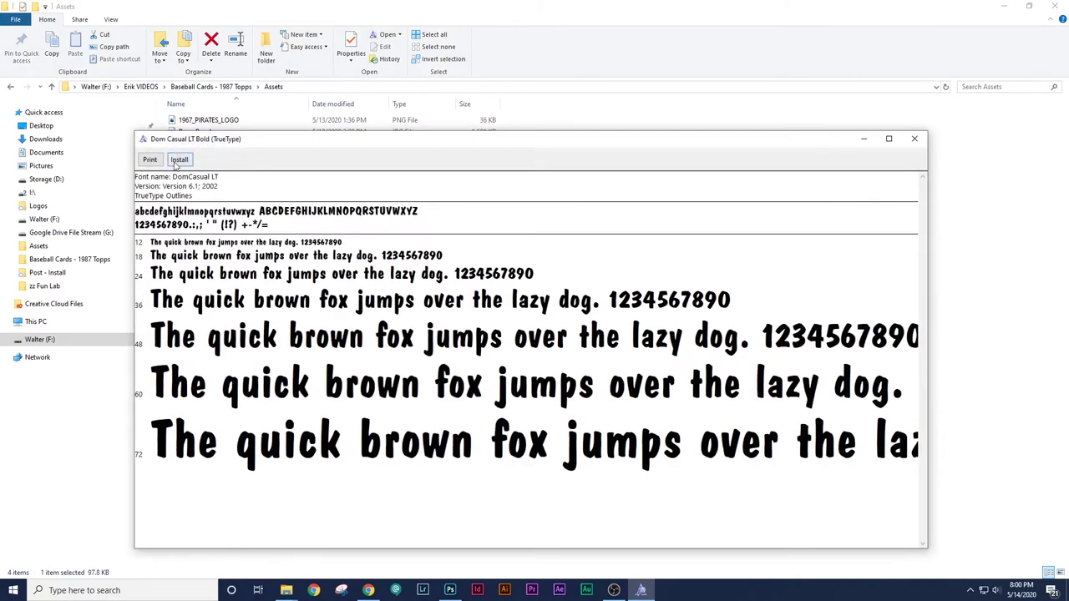
click(179, 160)
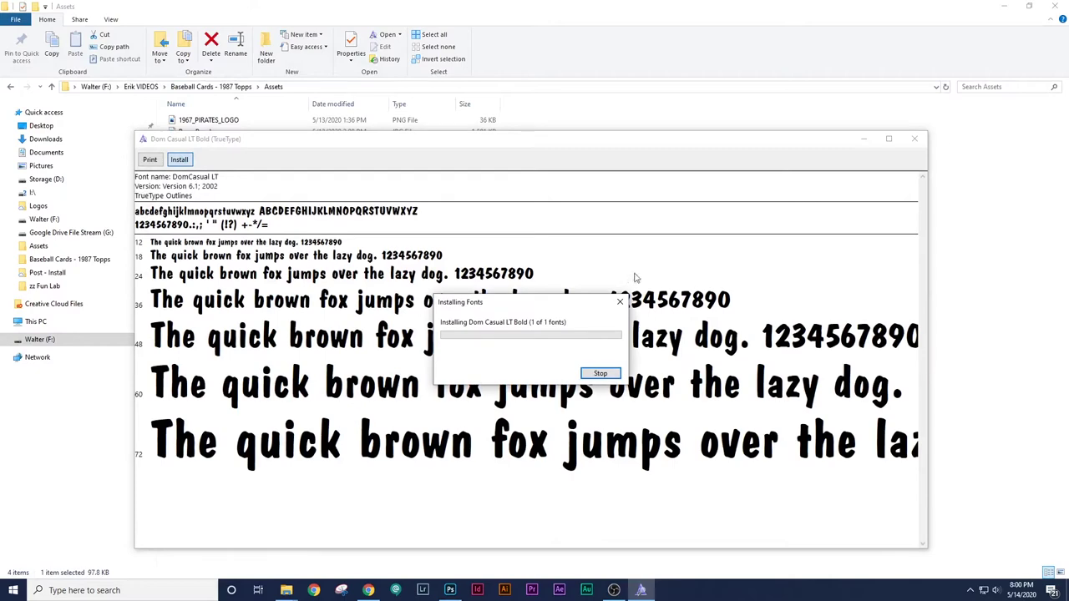
click(915, 139)
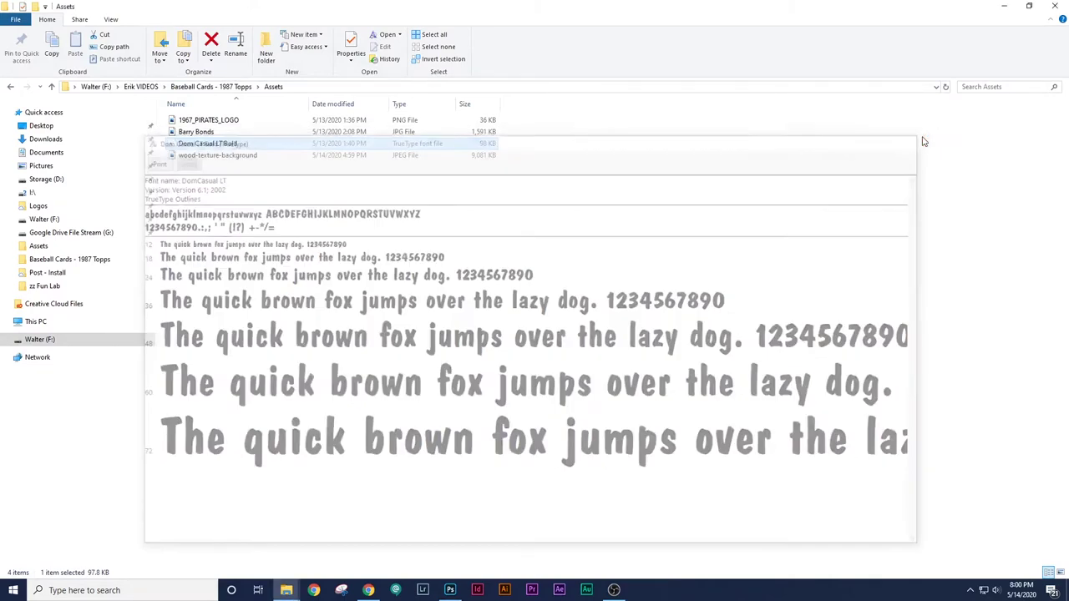
click(451, 590)
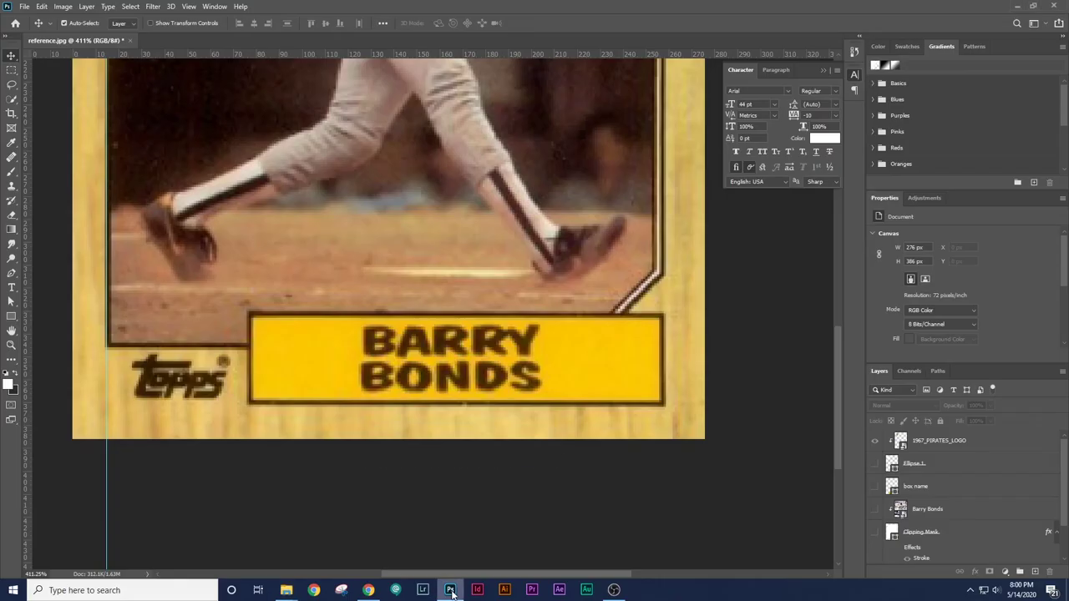
Add the text BARRY BONDS on two lines and move it over the lower part of the card
key(t)
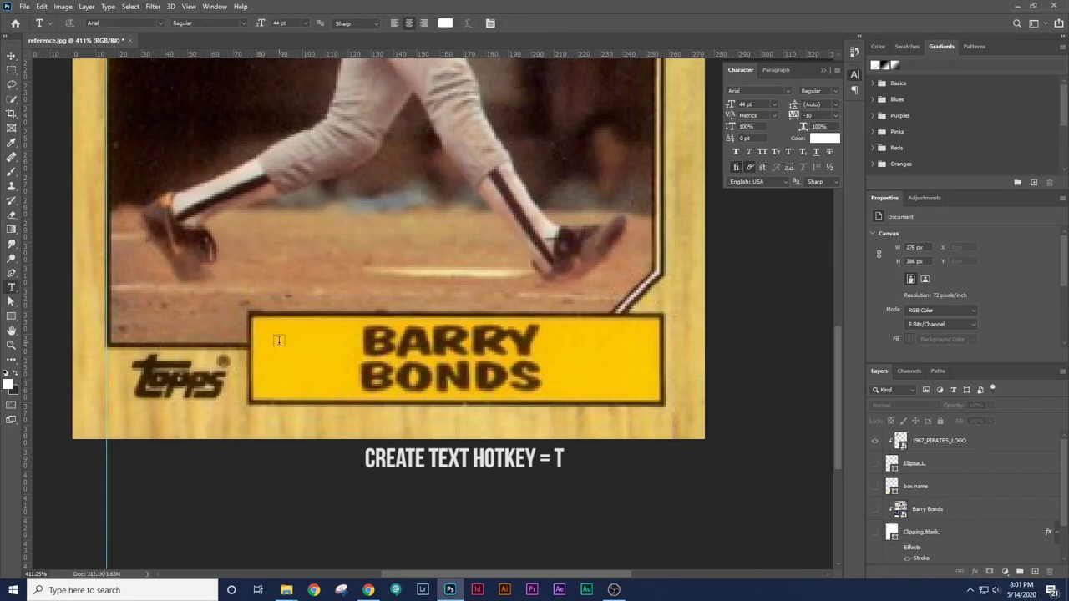
click(277, 334)
text(BARRY)
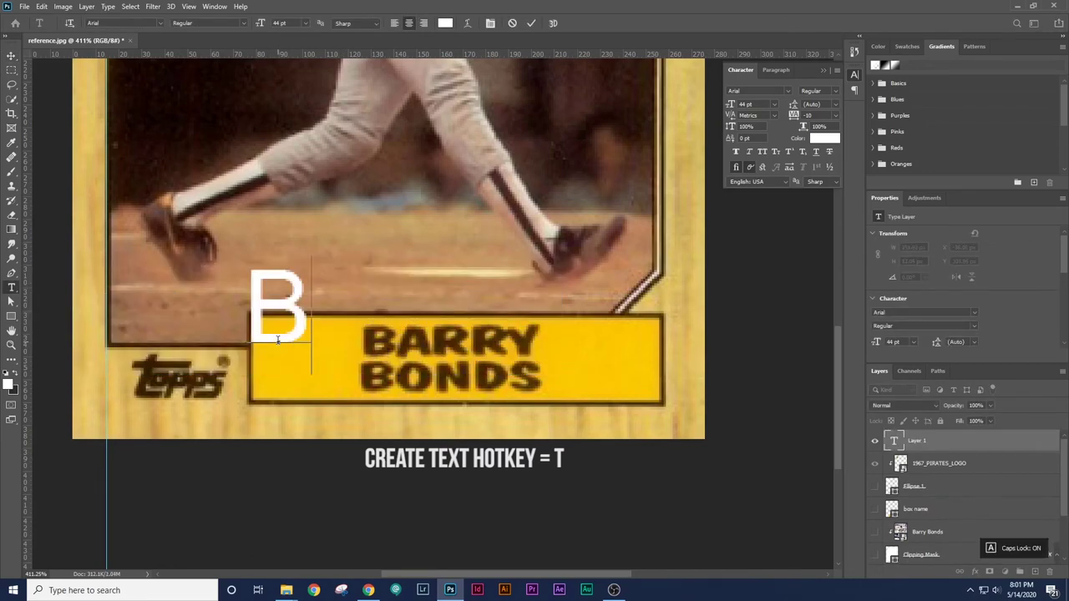
key(Return)
text(BONDS)
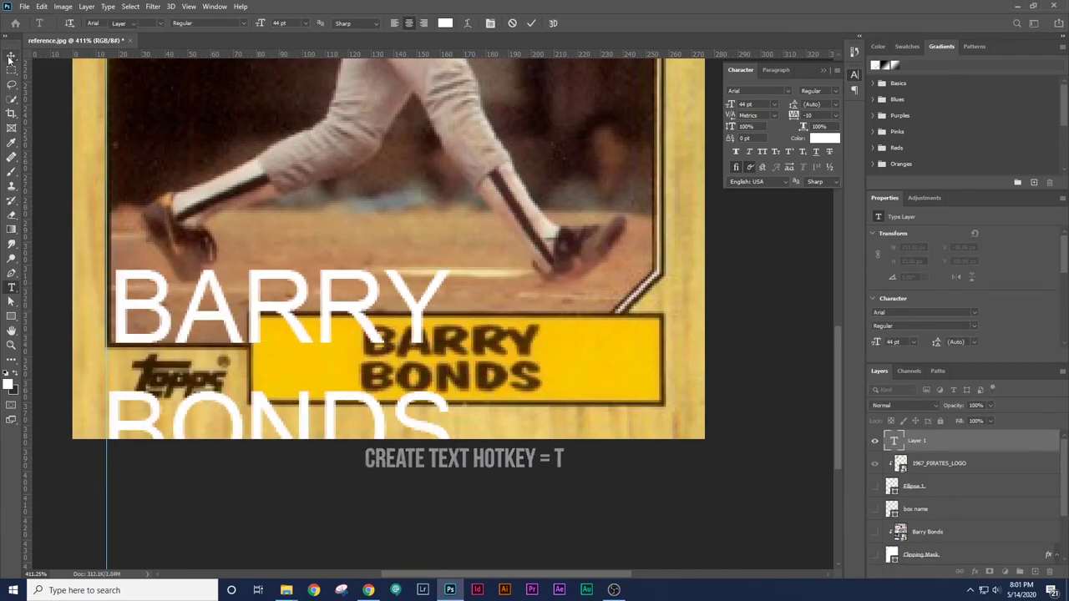
click(11, 56)
drag(265, 311, 408, 204)
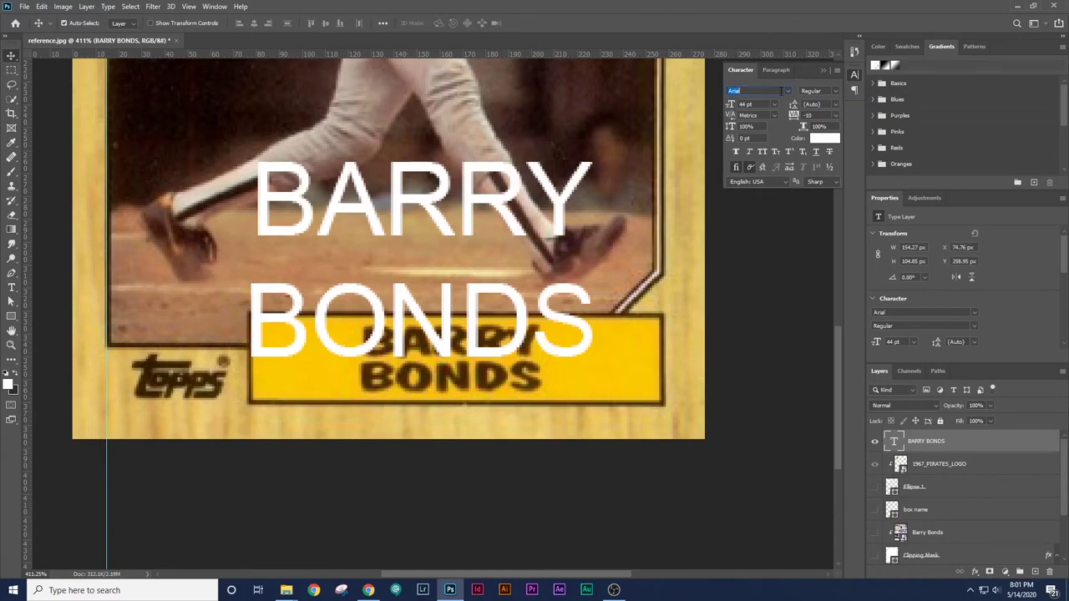
Set the name text's font to DomCasual LT Bold and scale it down over the printed name
text(DomCasual LT)
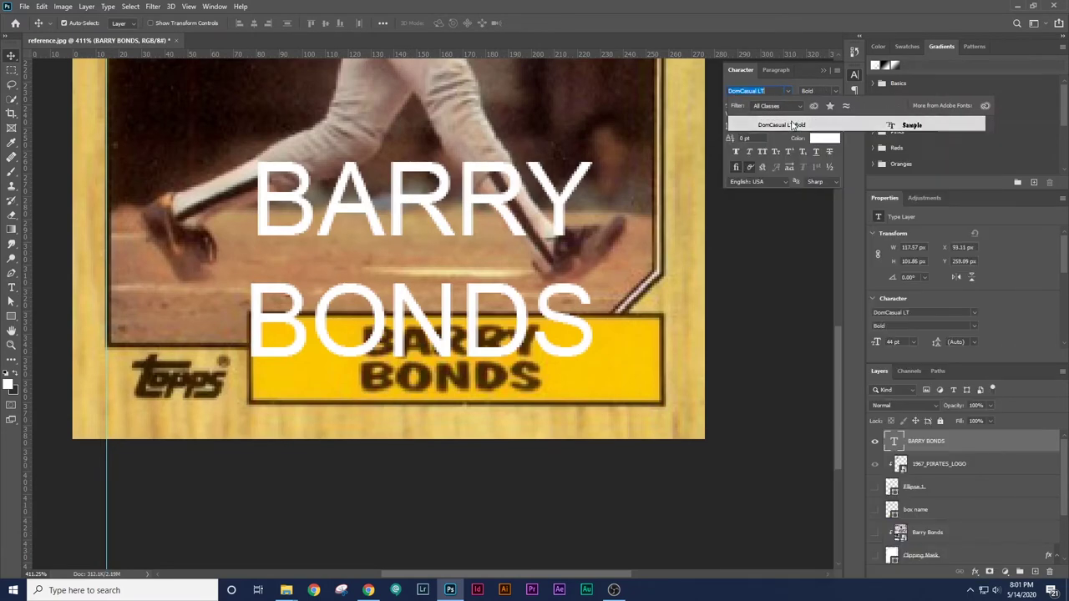
click(791, 124)
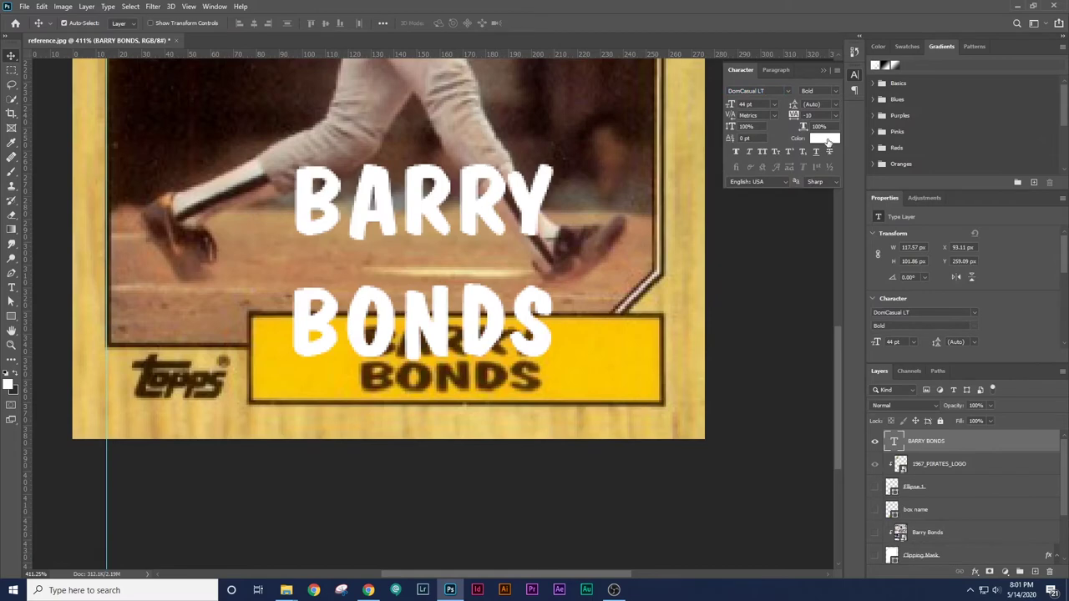
click(773, 296)
drag(522, 196, 586, 231)
key(ctrl+t)
drag(619, 184, 478, 367)
key(Return)
Set the name text's tracking to 0, leading to 16 pt and font size to 20 pt
click(837, 116)
click(821, 182)
click(837, 104)
click(822, 187)
click(774, 104)
click(756, 201)
click(744, 105)
key(Down)
key(Down)
key(Down)
key(Down)
Colour the name text dark brown by sampling the reference's printed name and box outline
click(824, 139)
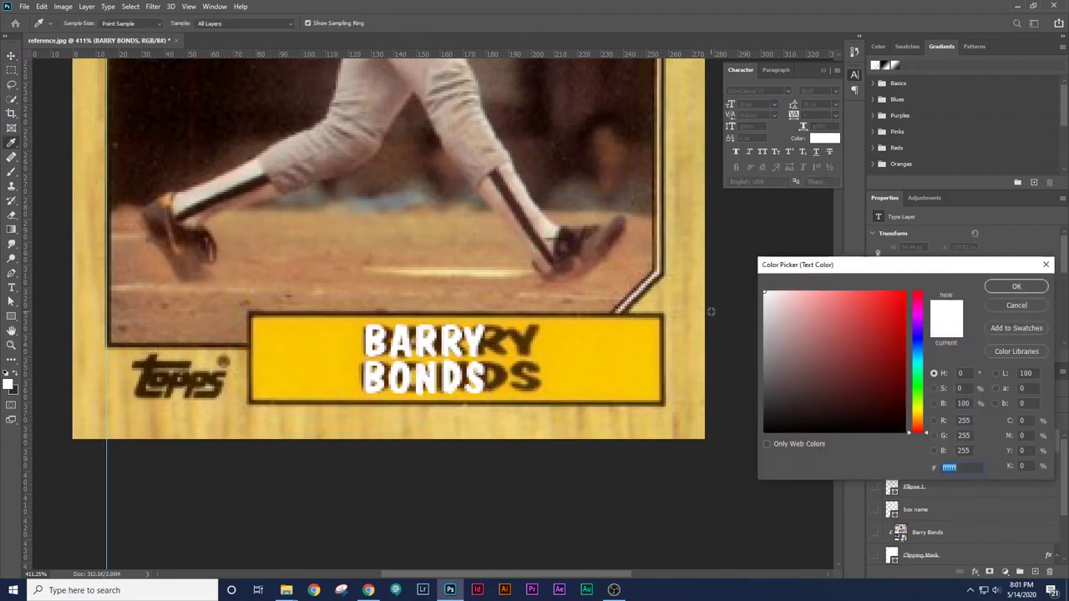
click(765, 431)
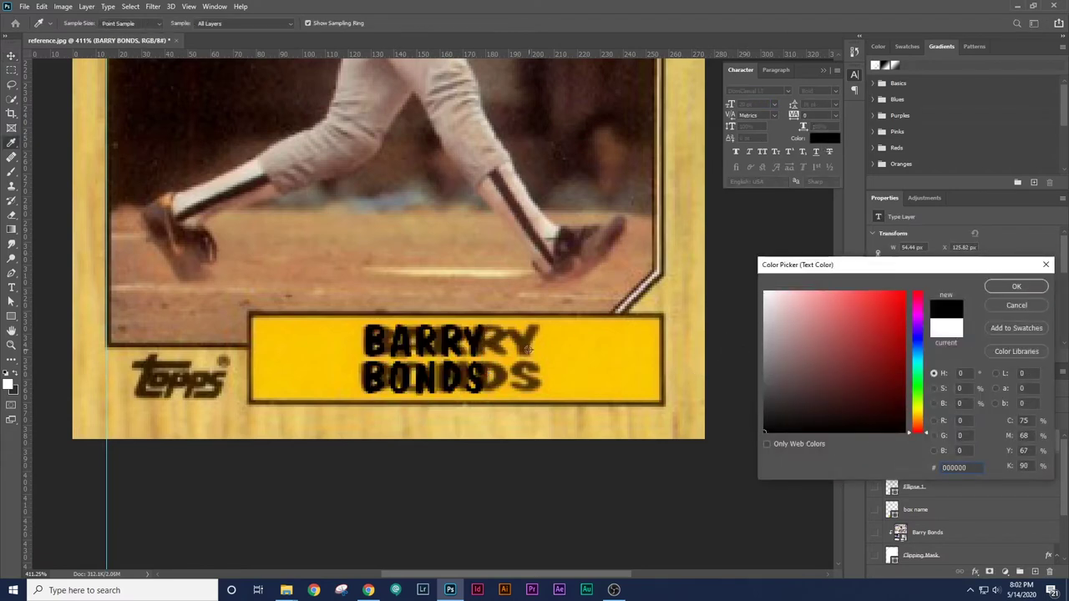
click(527, 349)
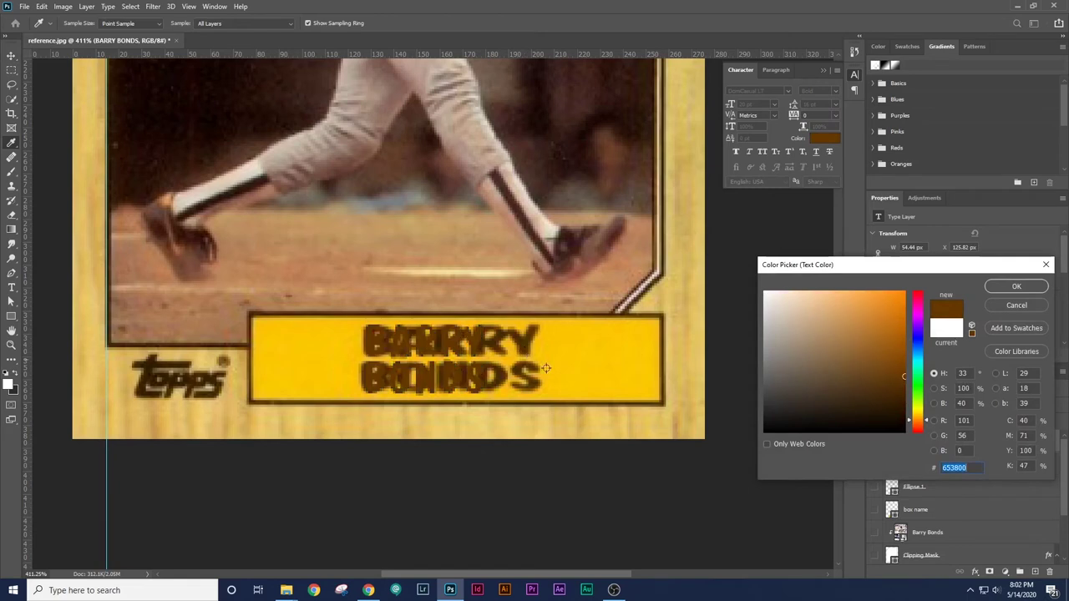
click(568, 404)
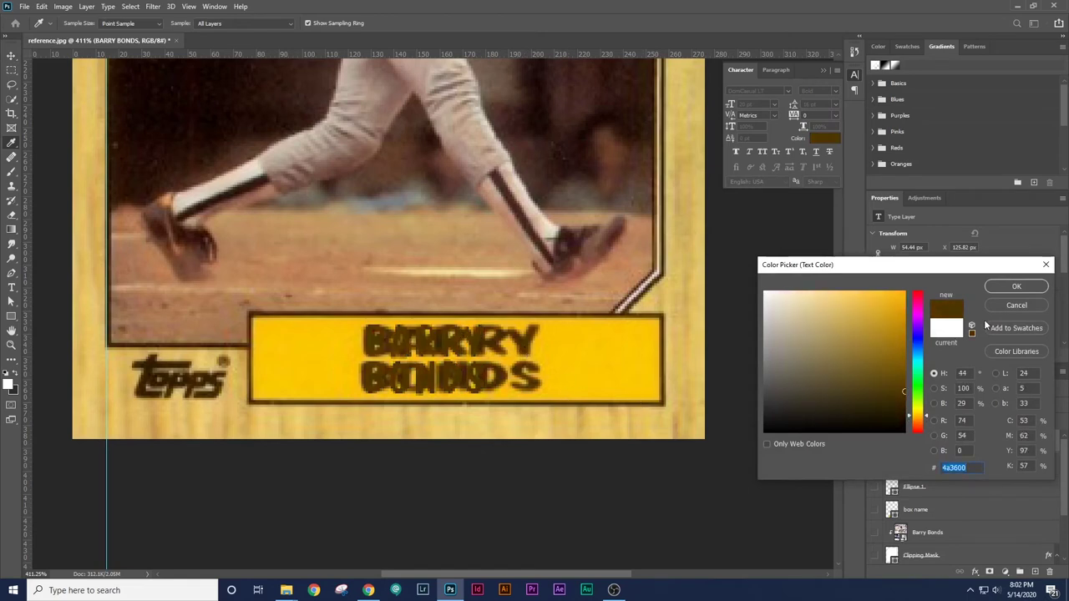
click(1017, 287)
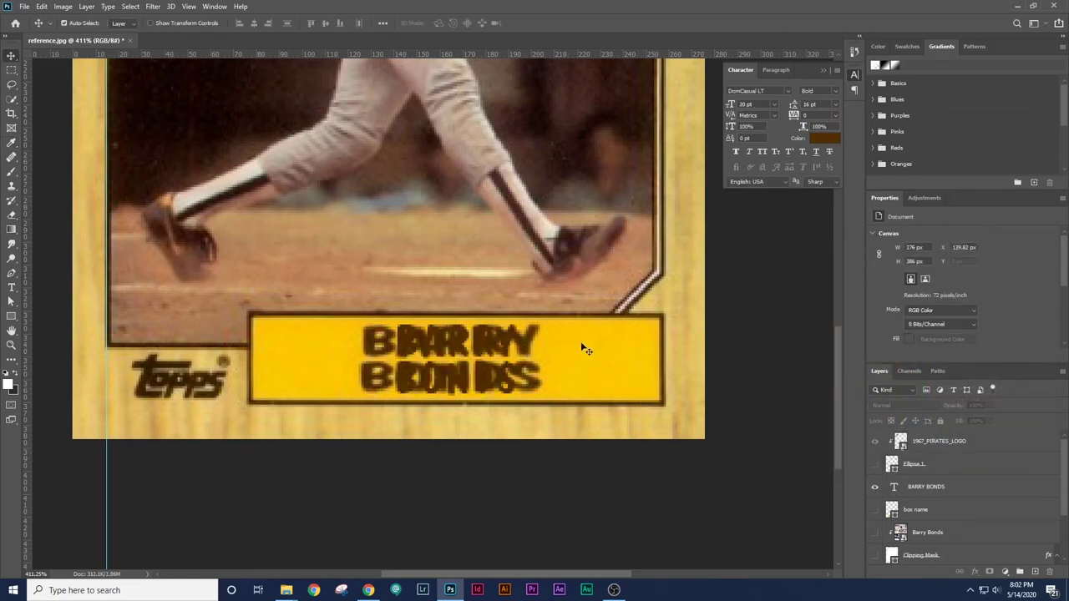
Scale the BARRY BONDS text to about 55 px wide to match the height of the printed lettering
click(558, 350)
key(ctrl+t)
drag(516, 319, 515, 318)
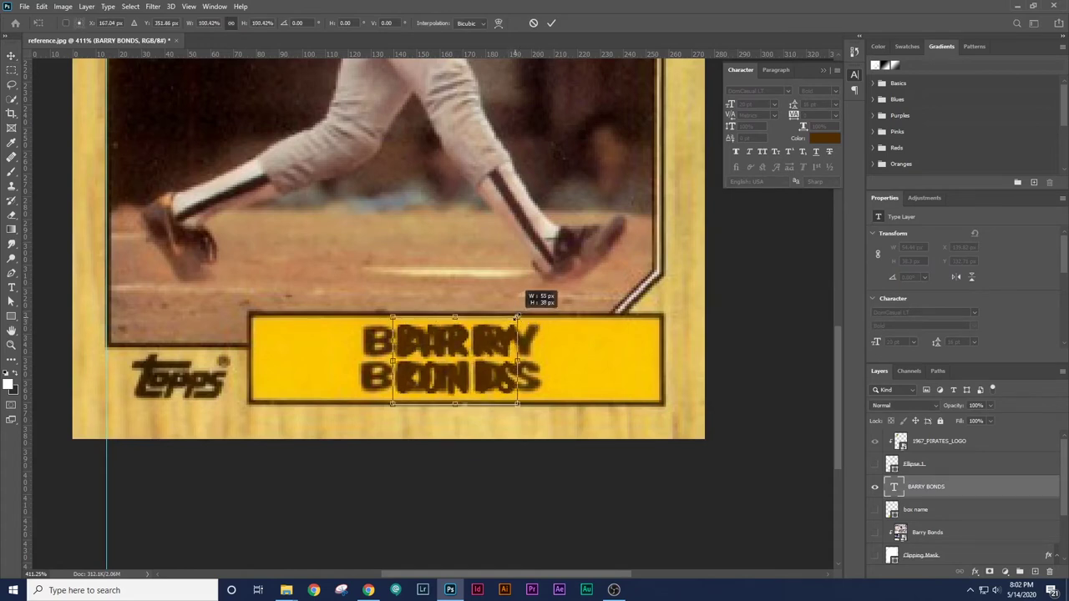
key(Return)
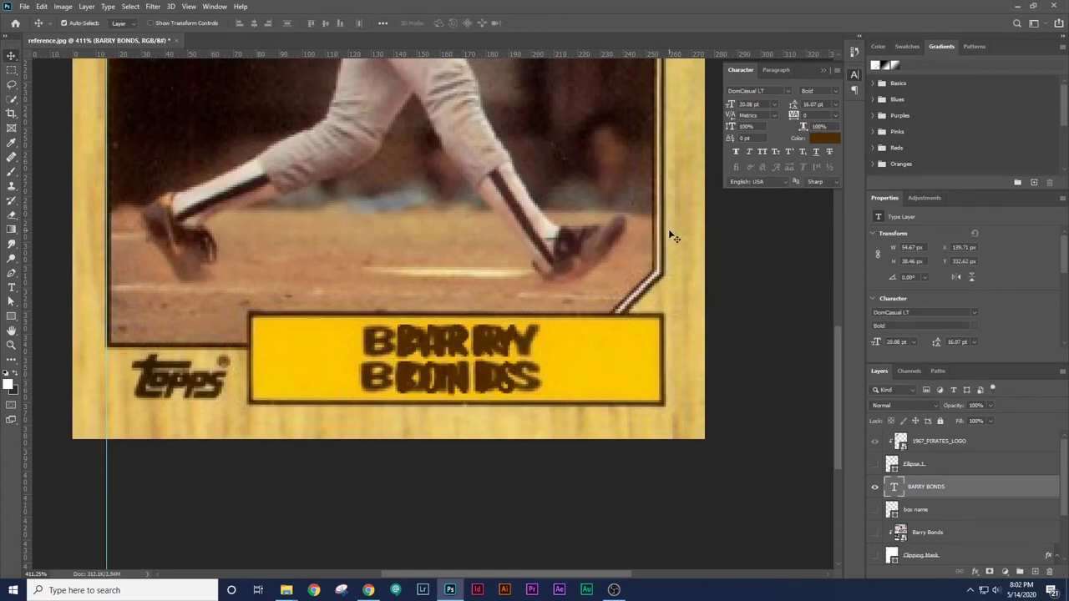
drag(495, 346, 572, 322)
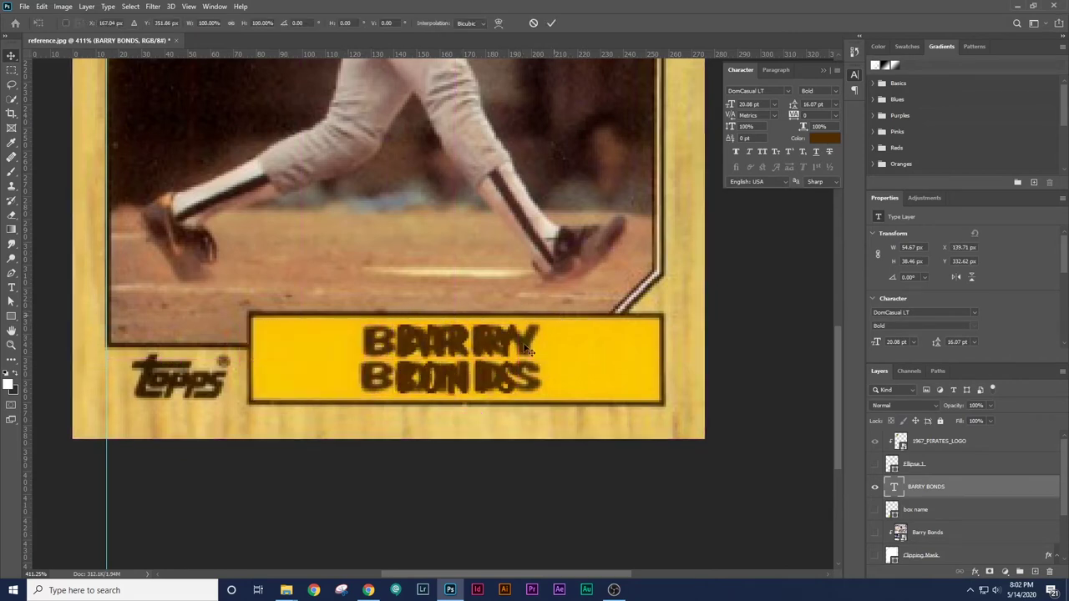
Stretch the BARRY BONDS text horizontally to about 148% so it covers the width of the printed name
key(ctrl+t)
drag(525, 360, 544, 360)
drag(369, 360, 356, 362)
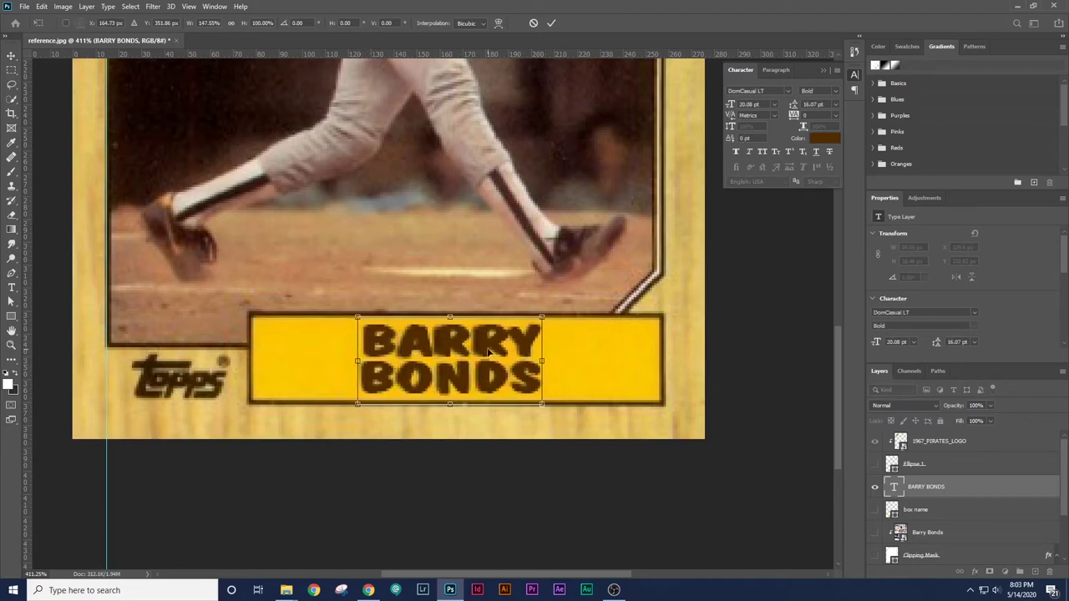
key(Return)
Set the BARRY BONDS text's tracking to -10, keeping it over the reference's printed name
drag(495, 340, 301, 341)
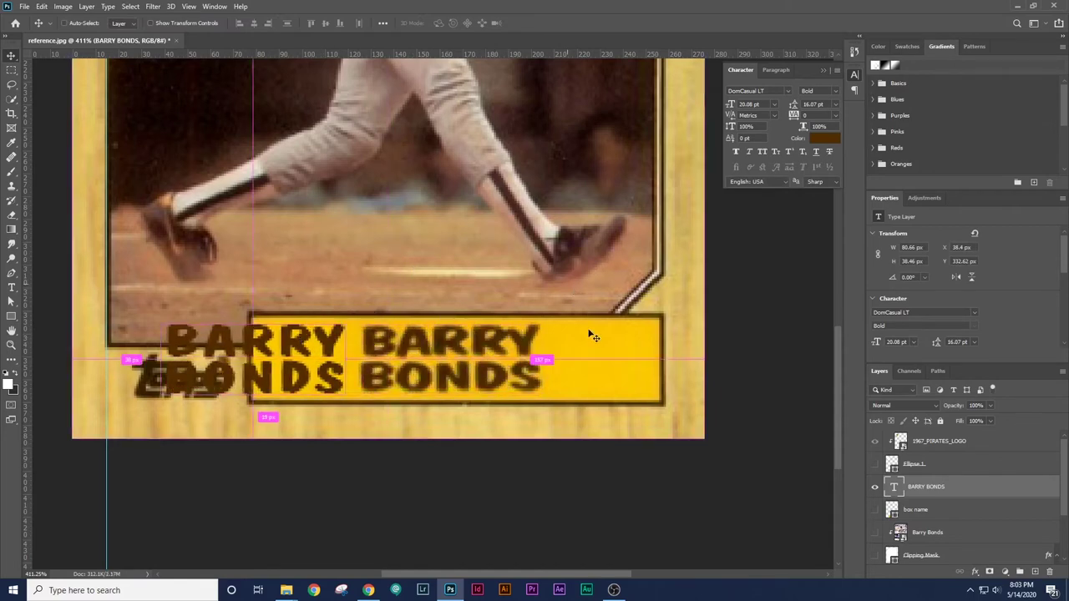
drag(589, 333, 593, 326)
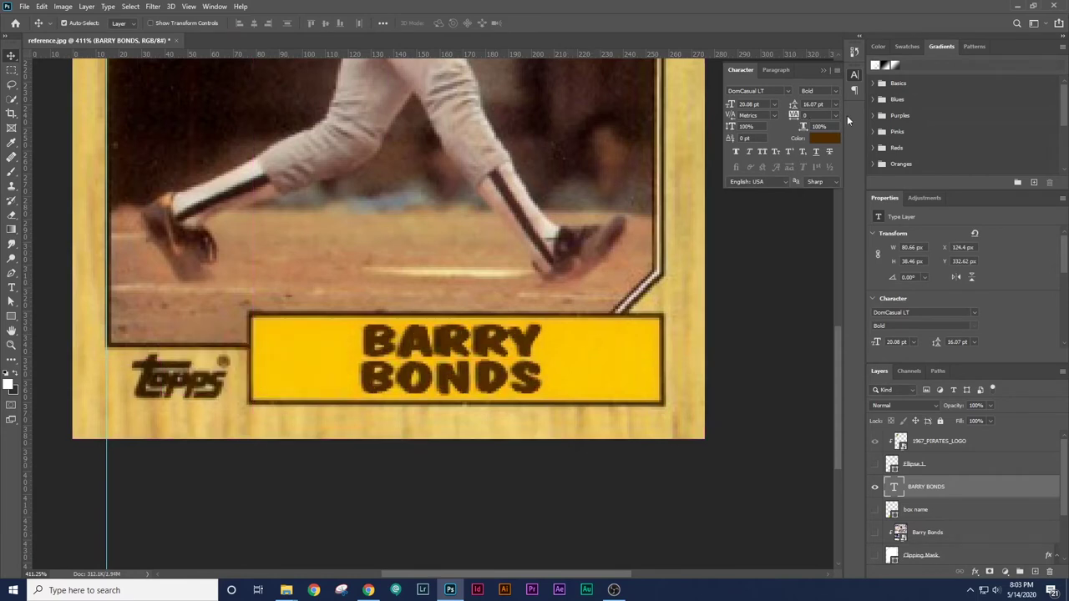
click(837, 118)
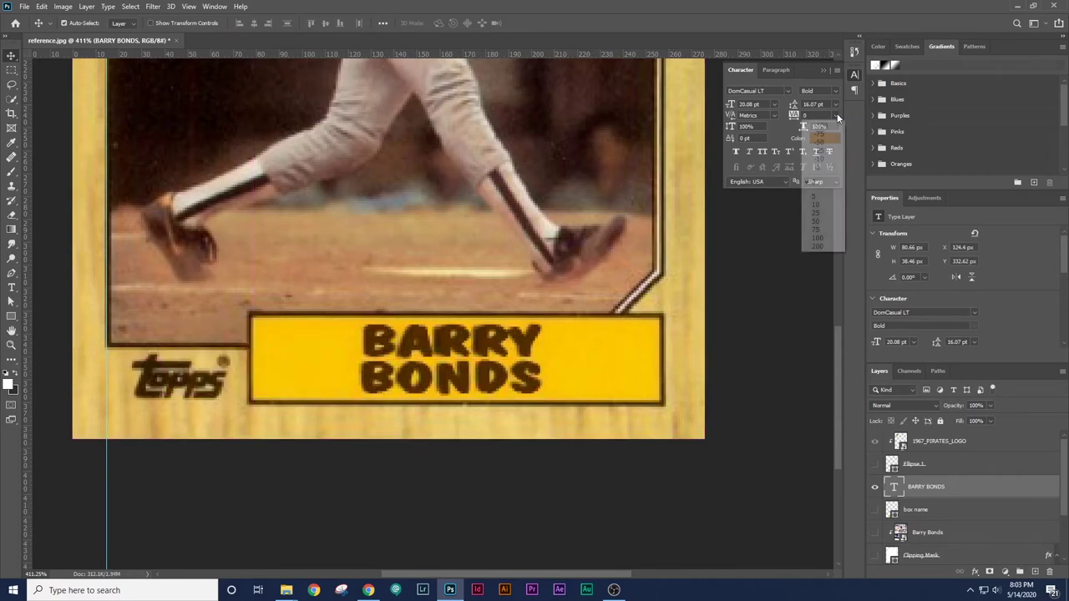
click(835, 162)
Move the BARRY BONDS text alongside the printed name for comparison and tighten the kerning of BARRY's first letters to -60
drag(528, 351, 246, 351)
double_click(247, 351)
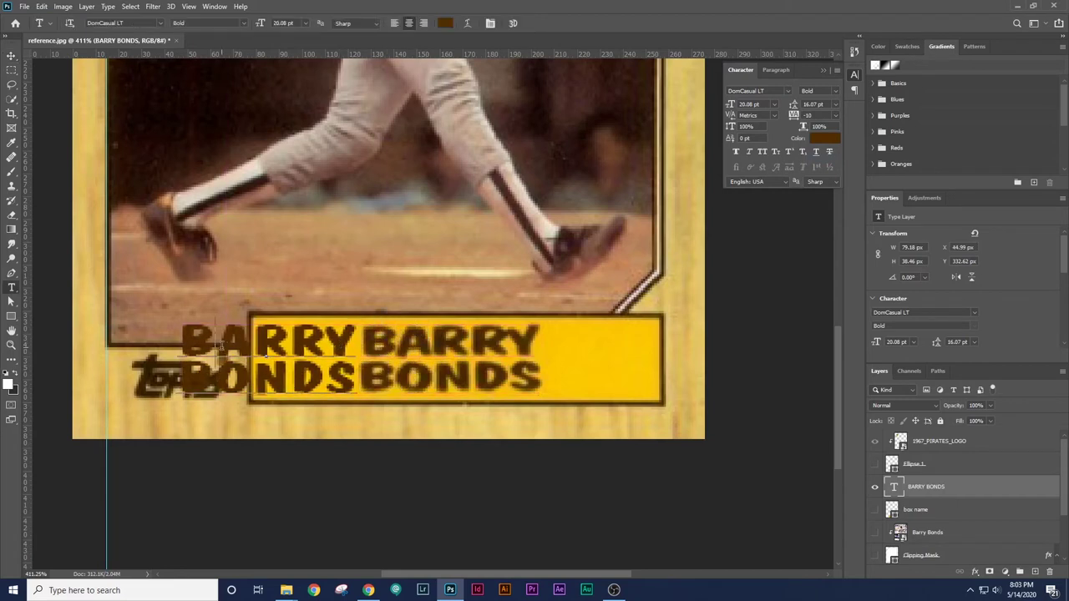
key(alt+Left)
key(alt+Left)
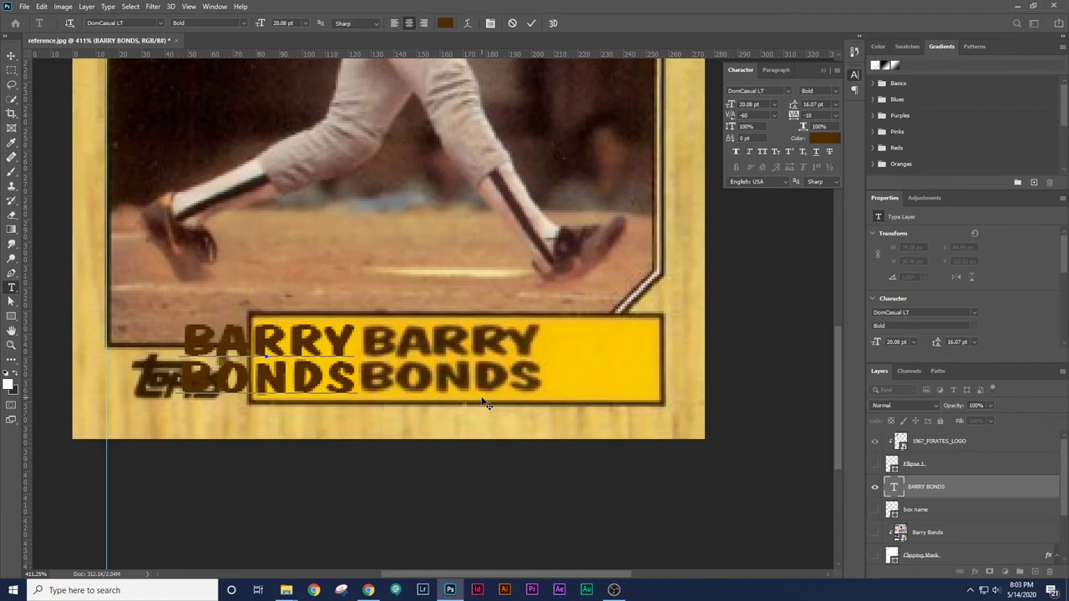
key(ctrl+a)
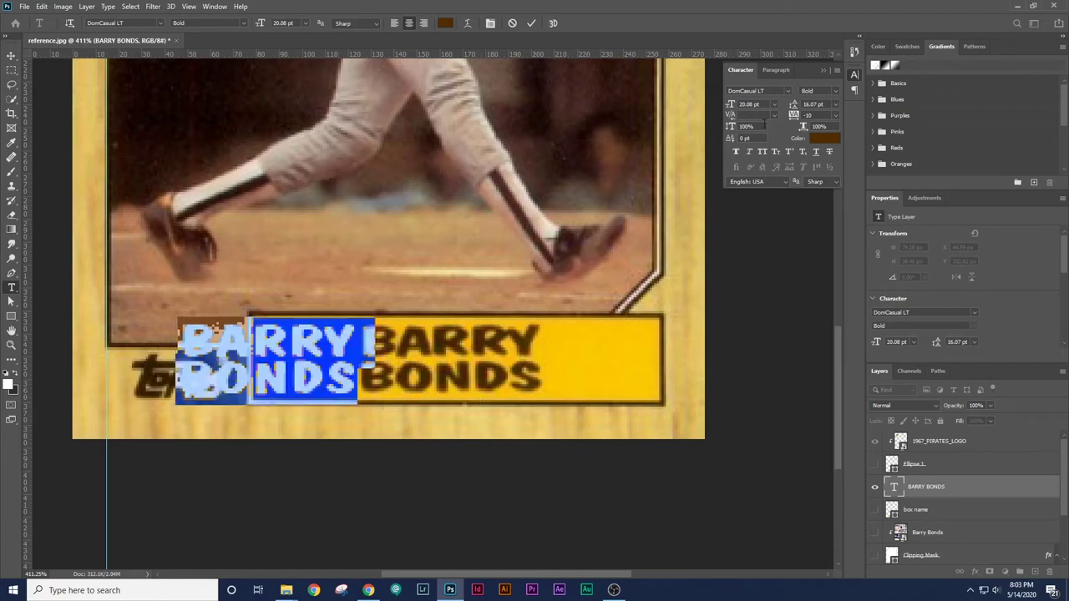
click(774, 115)
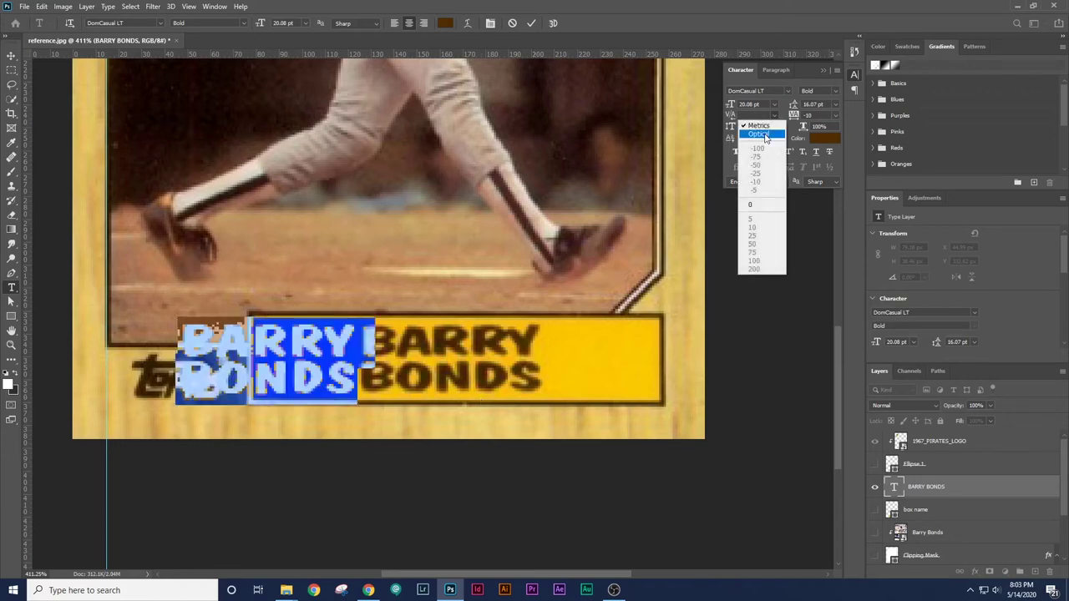
click(754, 115)
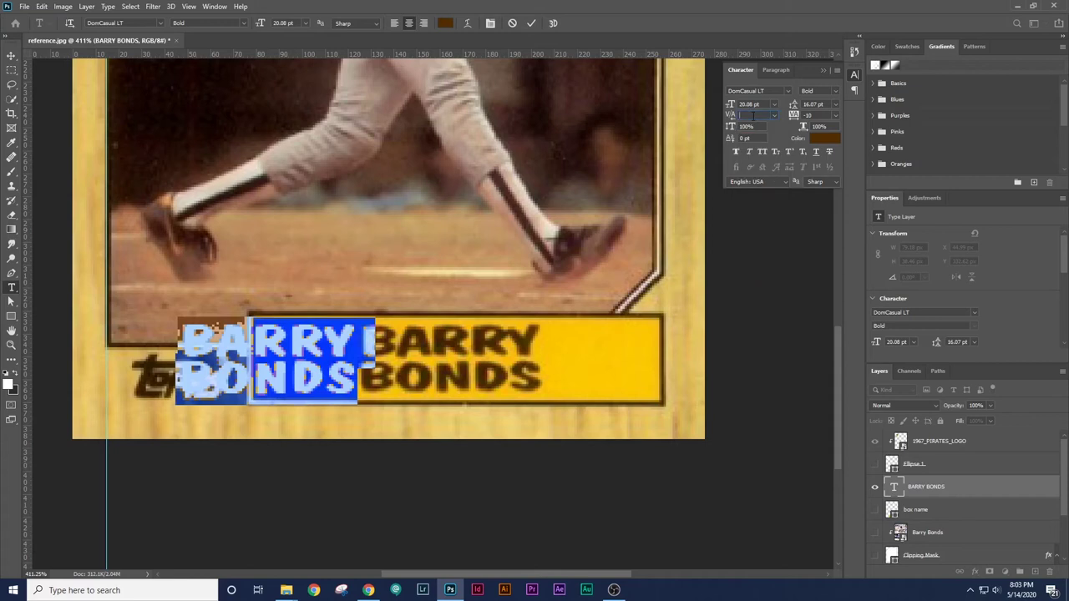
key(Return)
key(BackSpace)
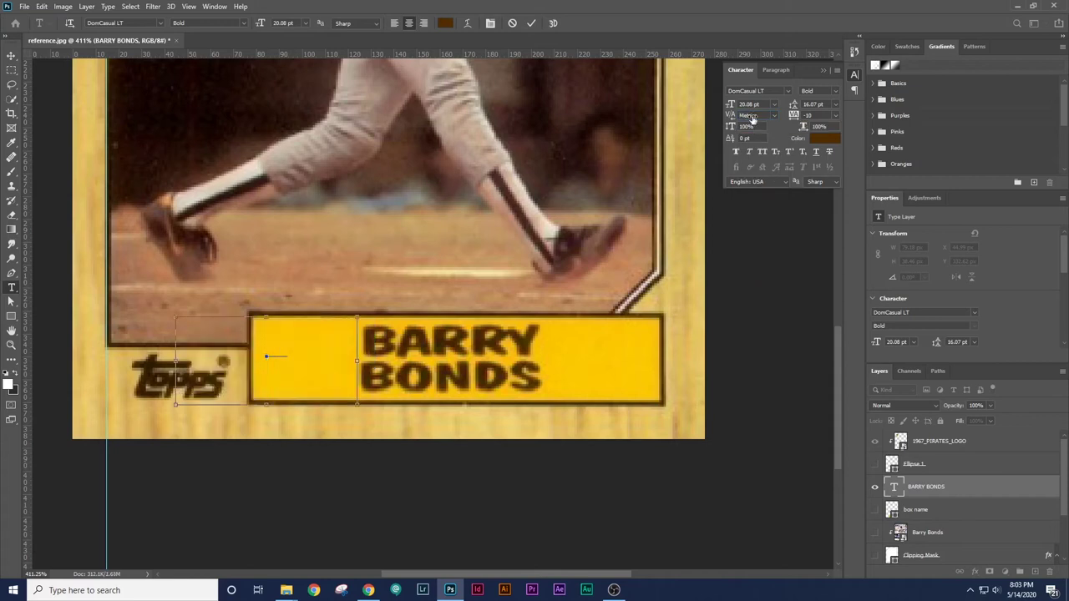
key(ctrl+z)
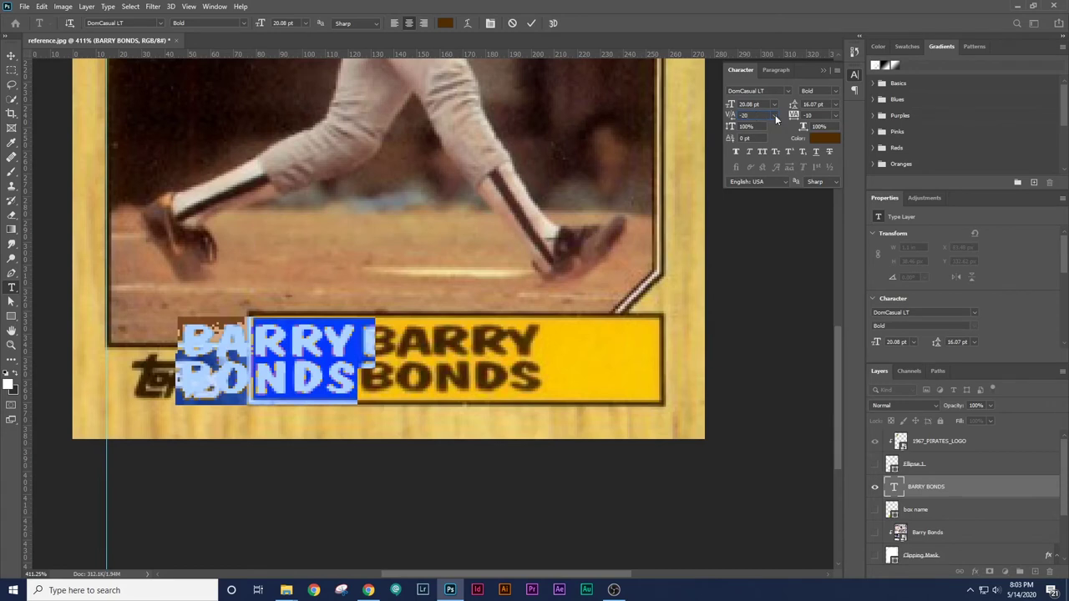
Tighten the kerning between individual letter pairs of BARRY and BONDS to match the printed name's letter spacing
click(284, 344)
key(alt+Left)
drag(249, 343, 236, 343)
key(alt+Left)
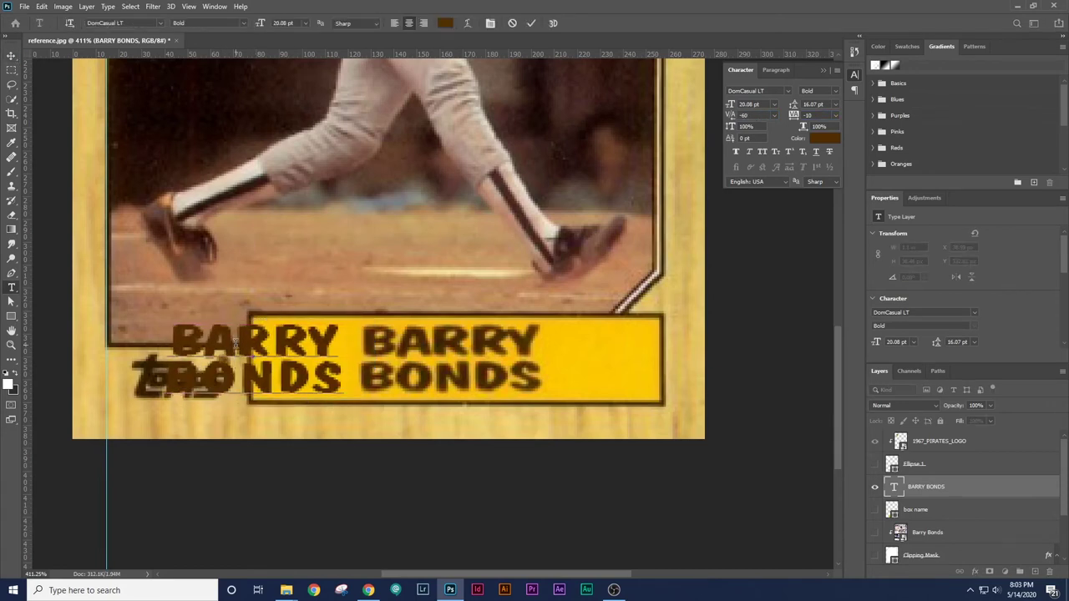
key(alt+Left)
key(alt+Left)
key(alt+Left)
key(Down)
key(Right)
key(alt+Left)
key(alt+Left)
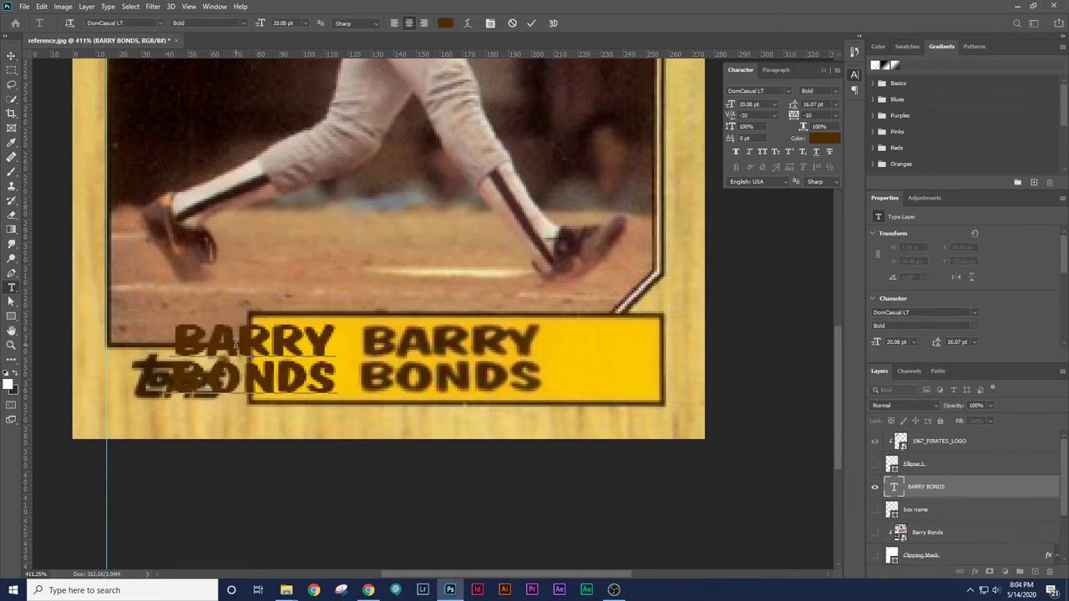
Reduce the whole name text's tracking to -30 and move it back over the printed name
key(ctrl+a)
key(alt+Left)
click(11, 56)
drag(320, 350, 515, 350)
Show the box name layer and centre the BARRY BONDS text horizontally inside the yellow name box
shift+click(944, 509)
click(874, 510)
click(254, 24)
click(927, 486)
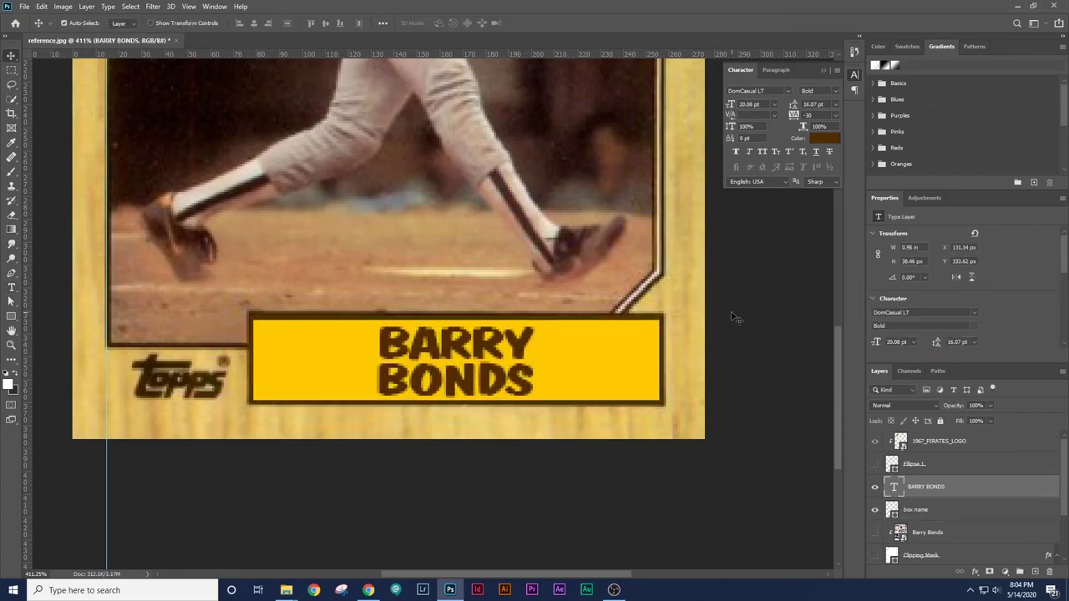
drag(447, 376, 501, 375)
click(916, 509)
key(ctrl+t)
drag(470, 272, 470, 264)
key(Return)
key(v)
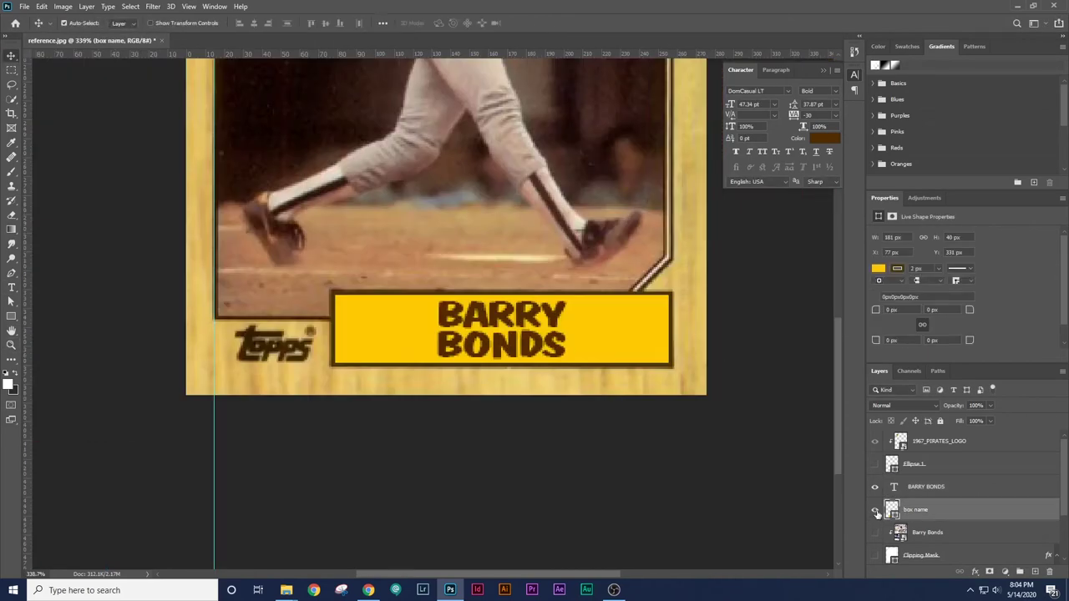
Hide the box name layer and stretch the BARRY BONDS text to about 1.11 in wide so it covers the printed name
click(875, 509)
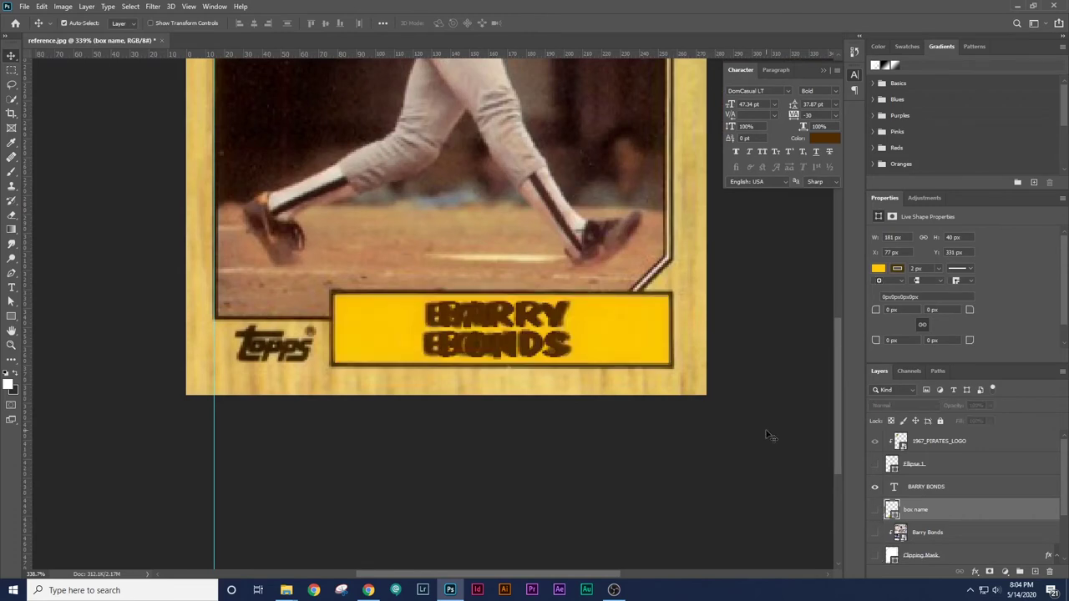
click(558, 319)
key(ctrl+t)
drag(567, 332, 672, 332)
key(ctrl+z)
drag(542, 329, 577, 332)
key(Return)
key(z)
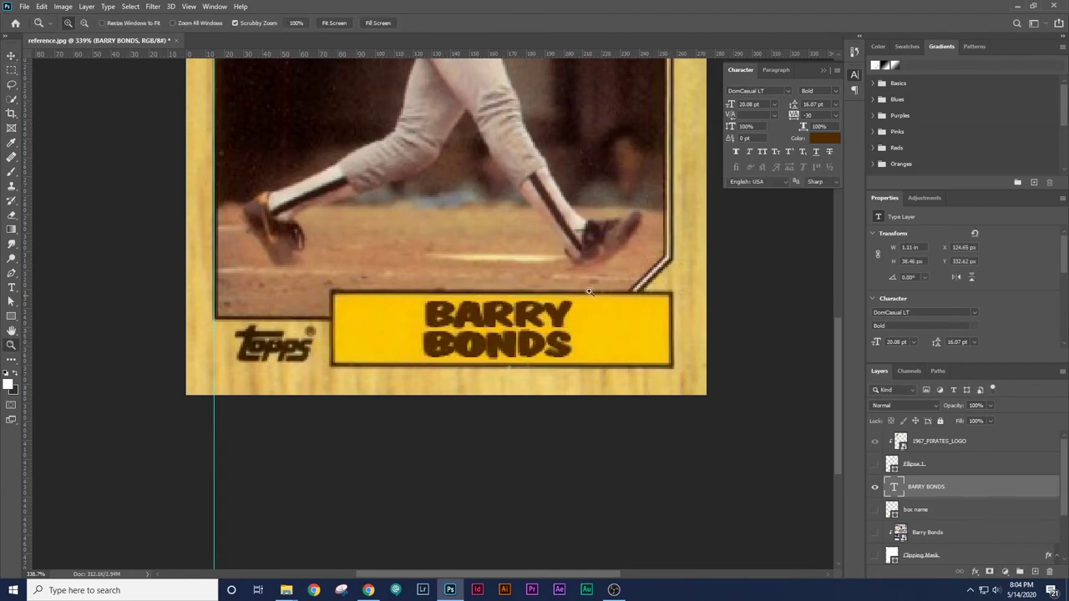
Show the hidden card layers again and select the Background layer
click(296, 22)
key(v)
click(585, 332)
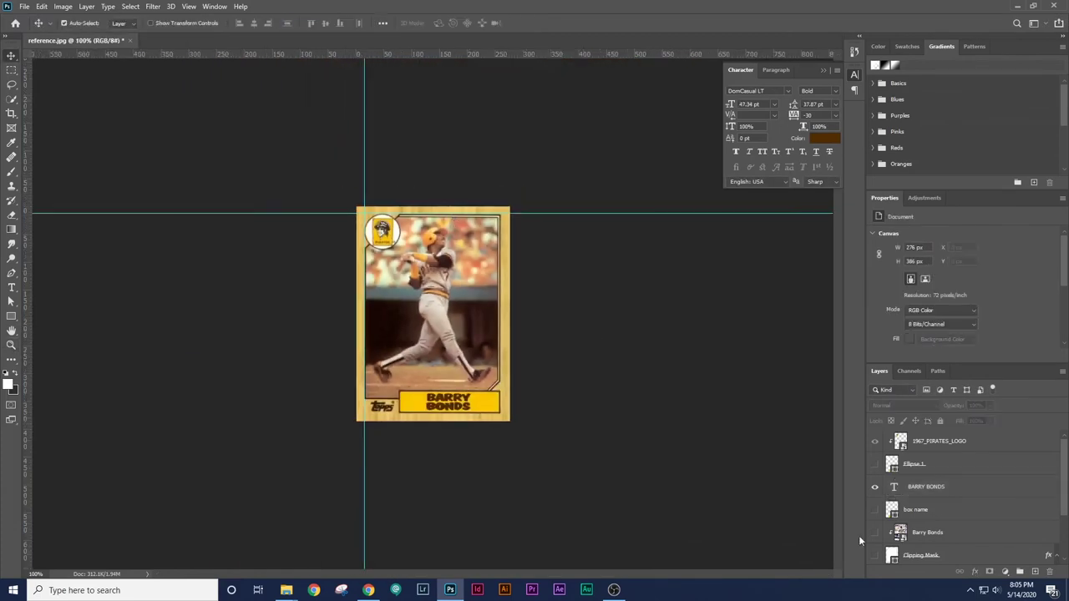
click(876, 466)
click(874, 525)
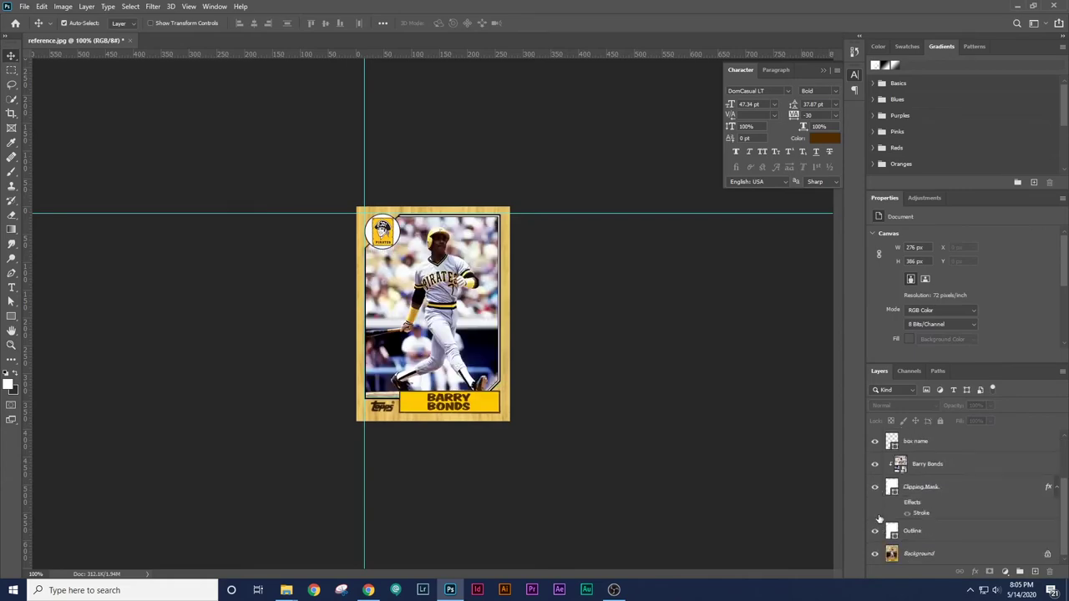
click(364, 301)
Place the wood-texture-background image above the Background layer, scale it to about 14.86%, and lower it so the original border's upper part stays exposed
click(24, 6)
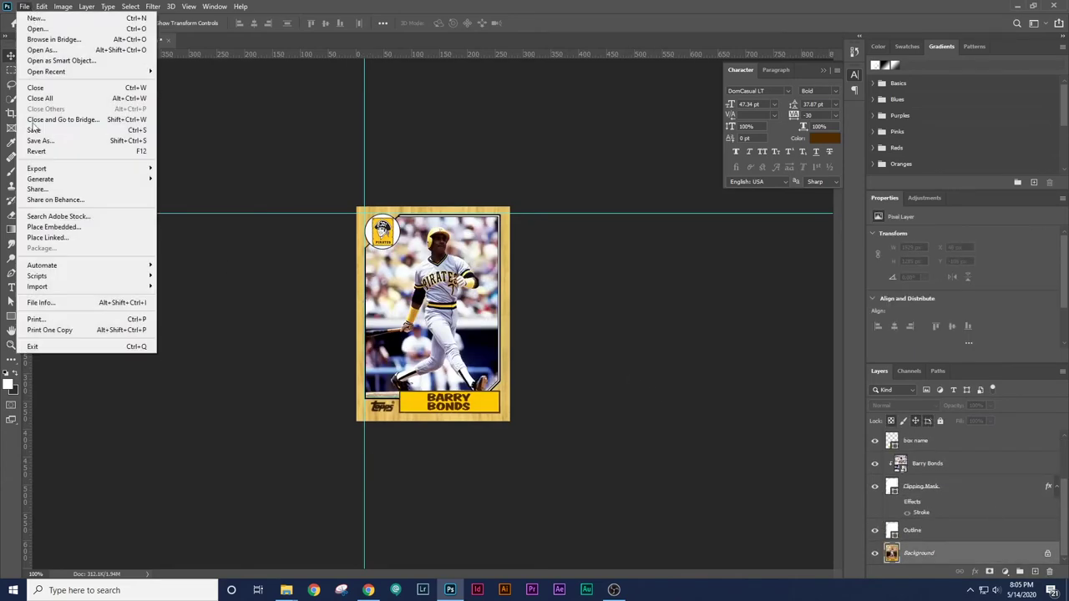
click(58, 226)
double_click(377, 98)
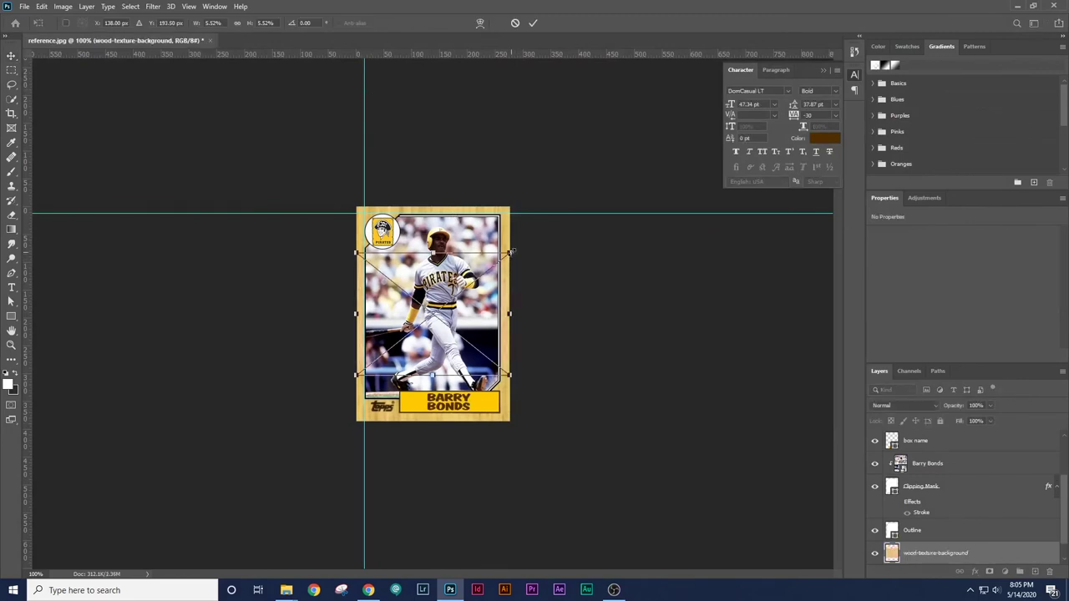
drag(512, 251, 685, 202)
drag(626, 235, 573, 330)
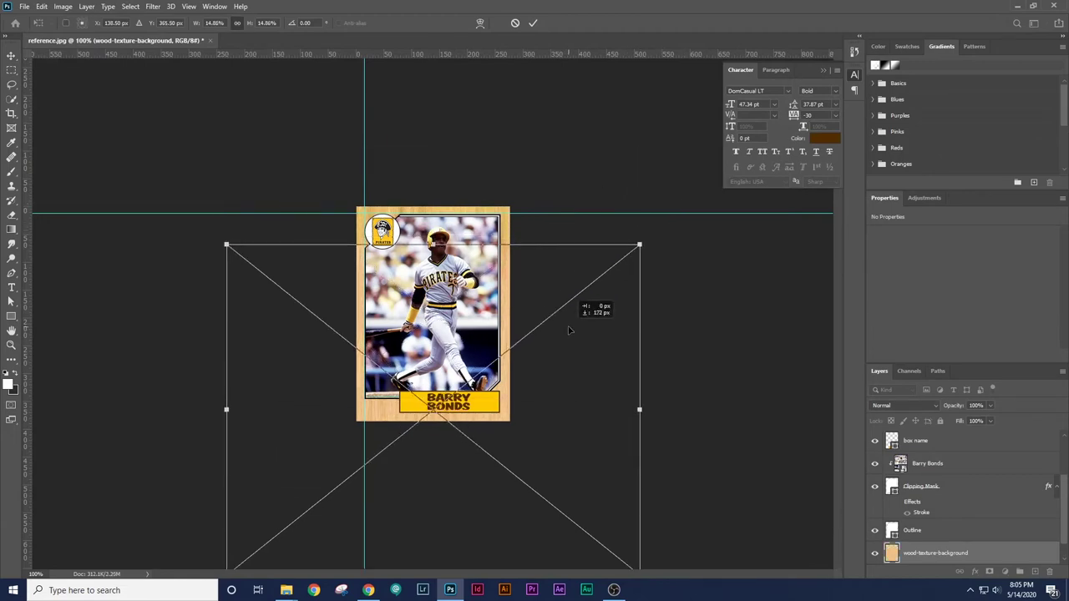
key(Return)
Add a Color Balance adjustment clipped to the wood texture, with midtones at about red +59, green +22 and yellow -69
key(z)
drag(375, 243, 415, 257)
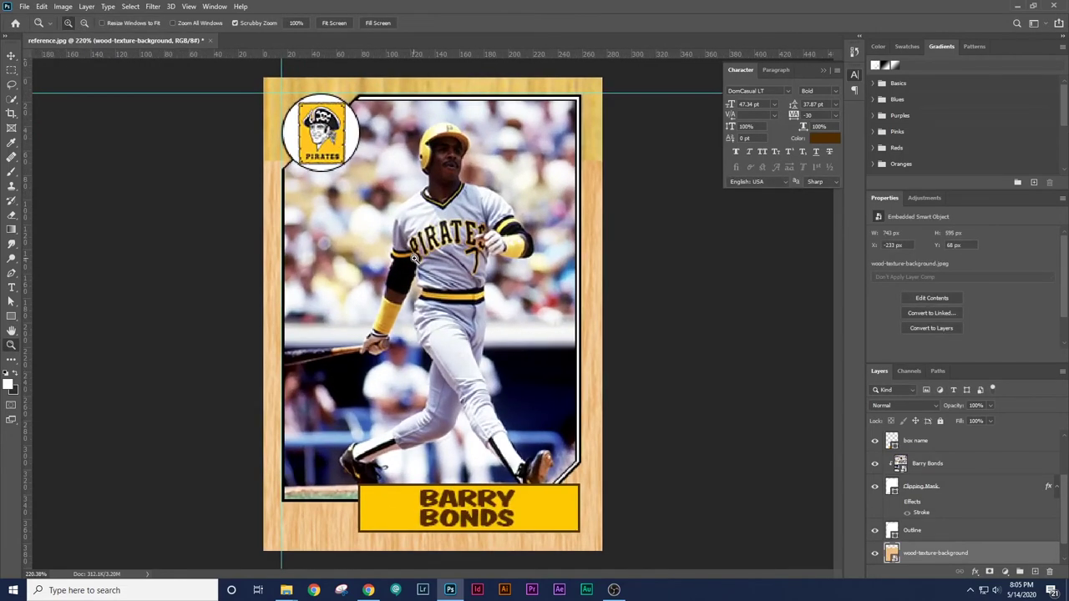
key(v)
scroll(994, 556, down, 1)
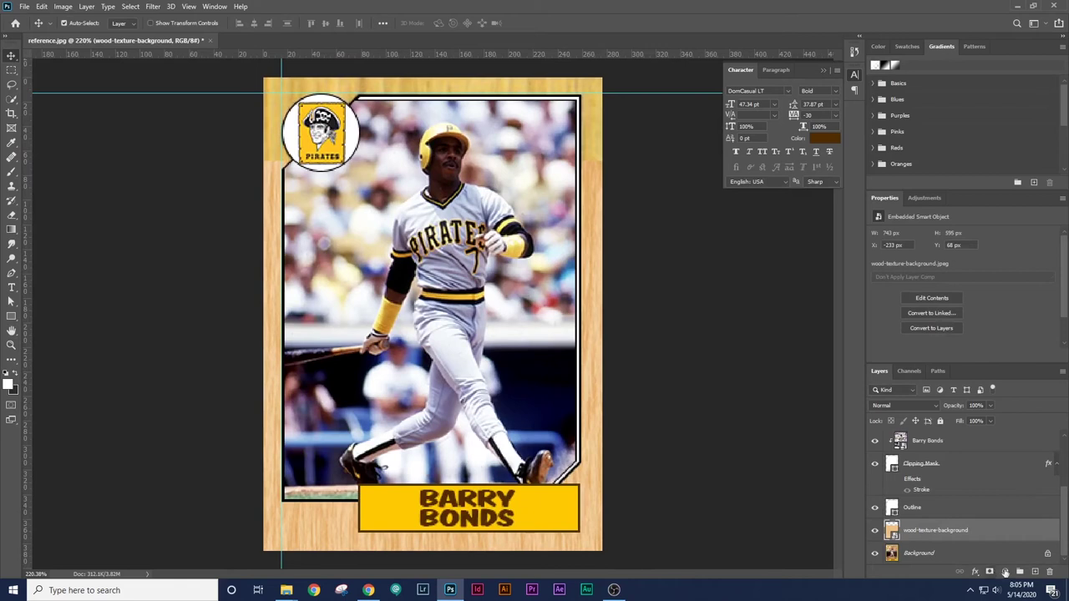
click(1005, 572)
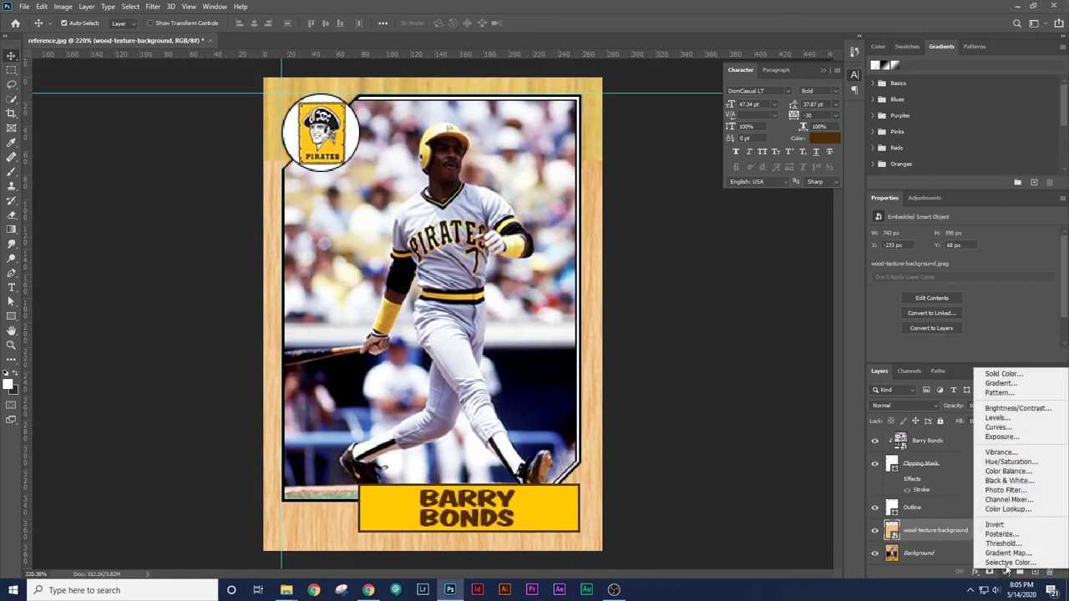
click(1010, 471)
key(ctrl+alt+g)
scroll(968, 523, down, 1)
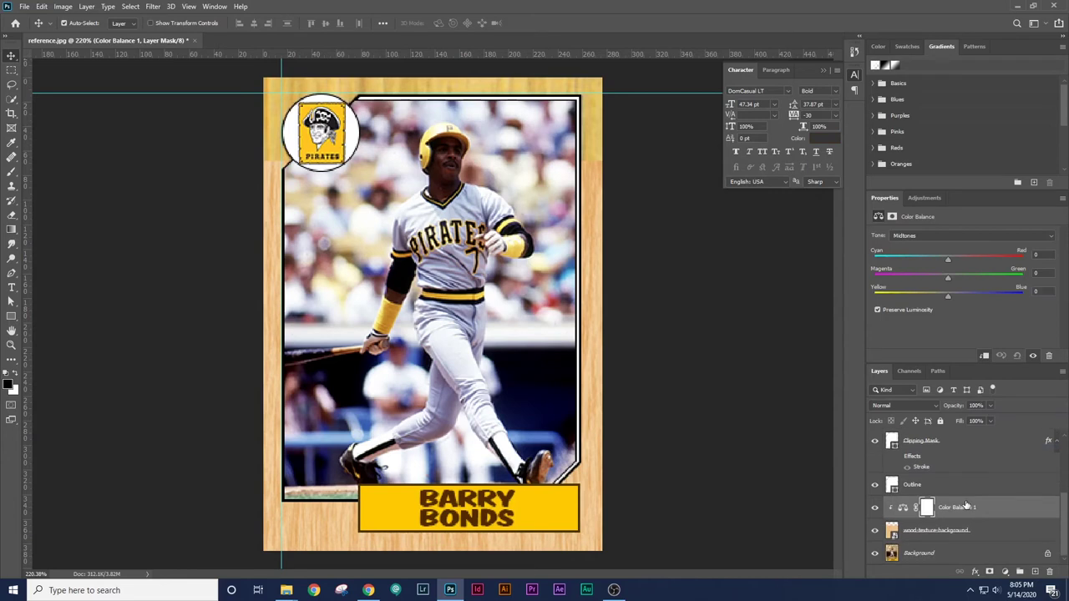
drag(947, 297, 908, 299)
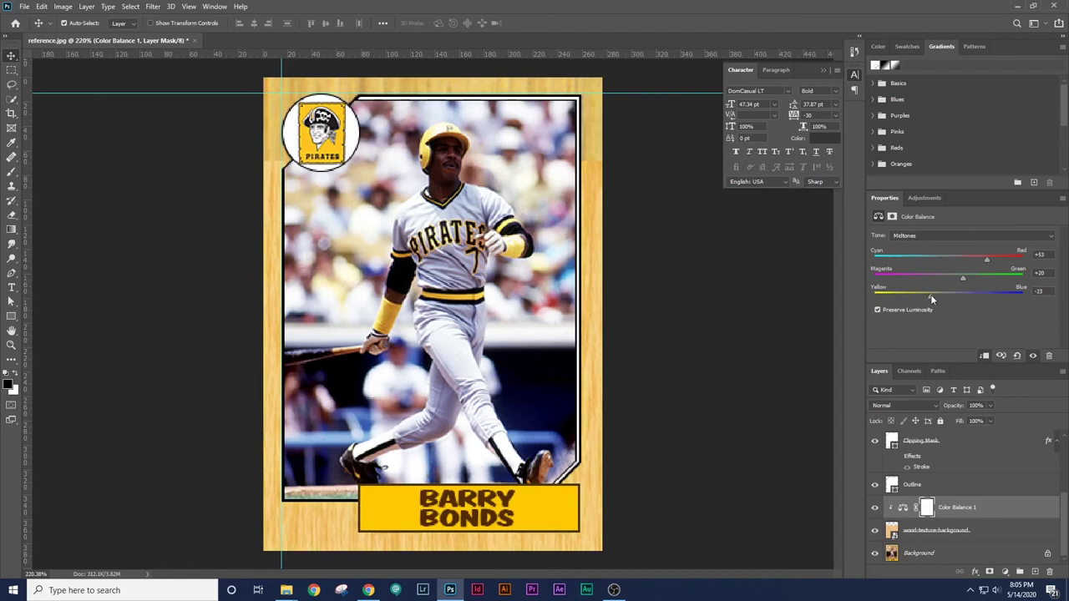
drag(967, 289, 965, 284)
Add a Hue/Saturation adjustment above the Color Balance layer and lower the saturation to about -17
click(1004, 571)
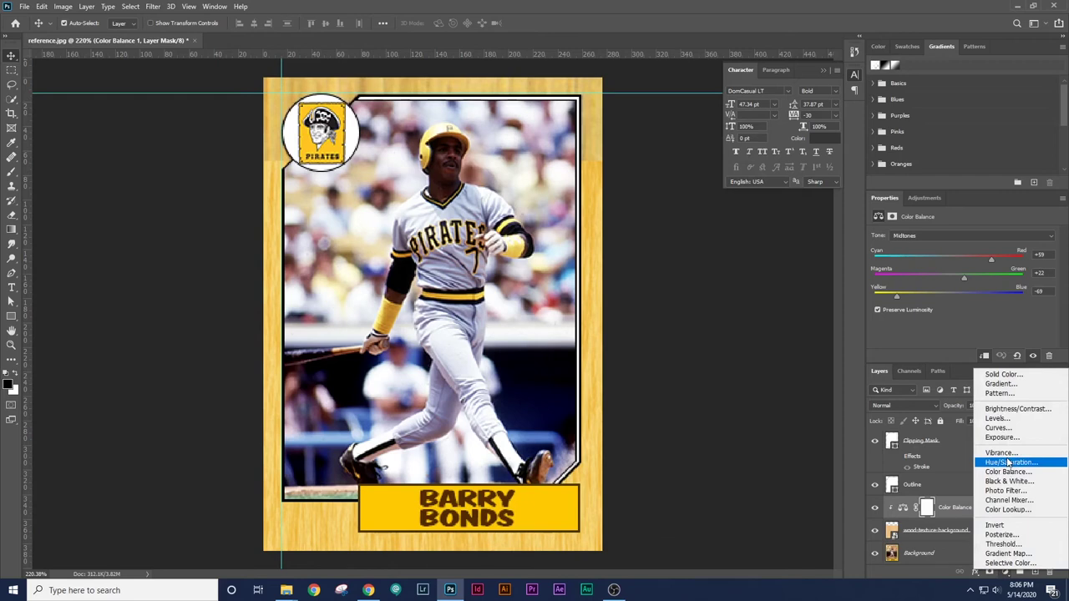
click(1008, 462)
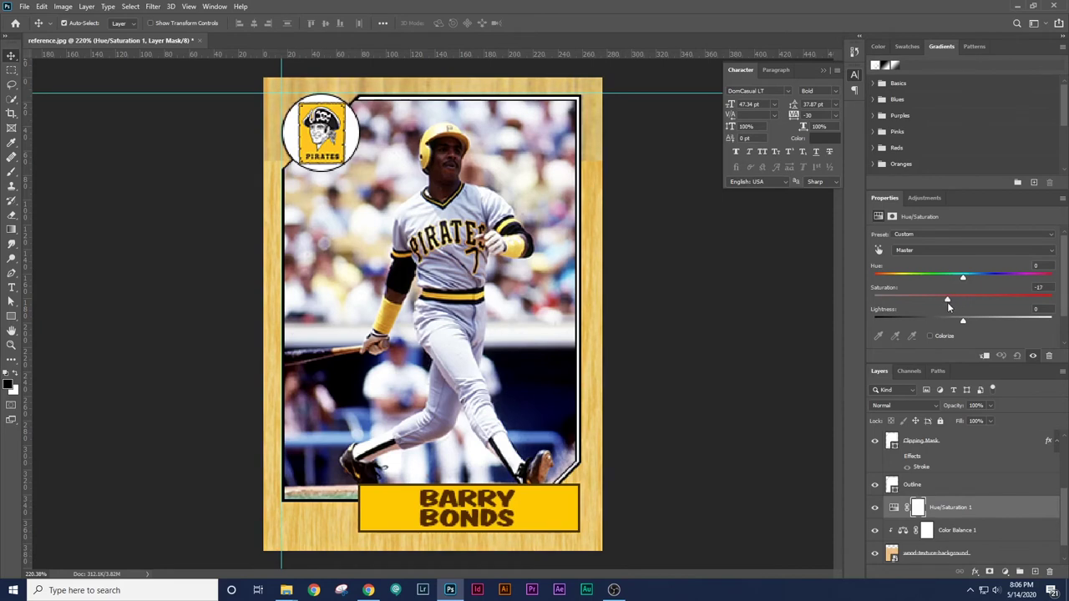
key(ctrl+1)
Group the wood texture with its Color Balance and Hue/Saturation adjustments and name the group wood
scroll(964, 535, down, 1)
shift+click(965, 535)
key(ctrl+g)
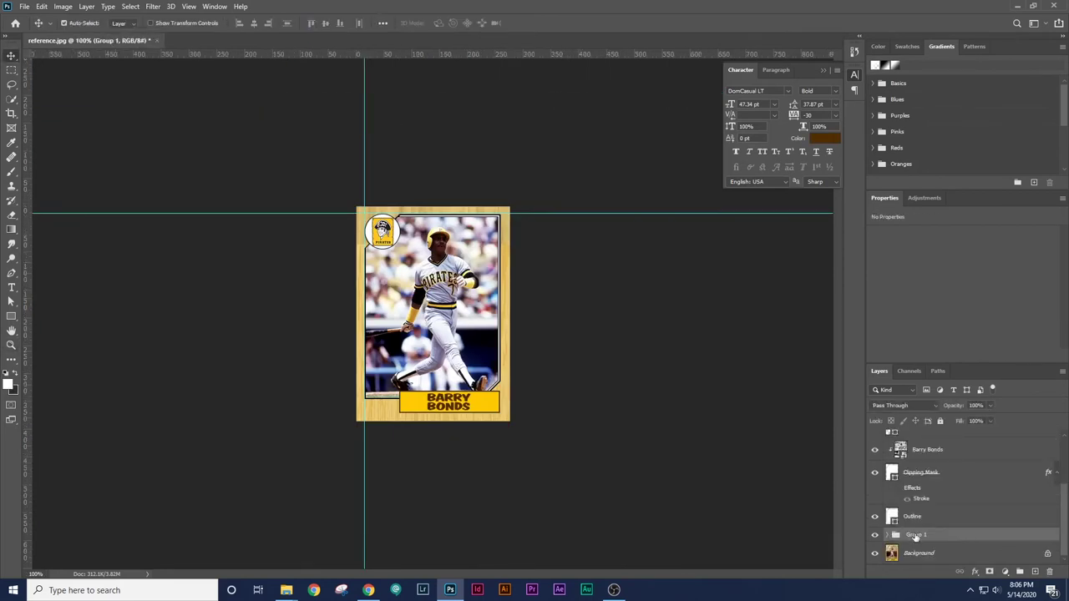
double_click(917, 536)
text(wOOD)
key(Return)
key(ctrl+z)
double_click(916, 535)
text(wood)
key(Return)
click(744, 432)
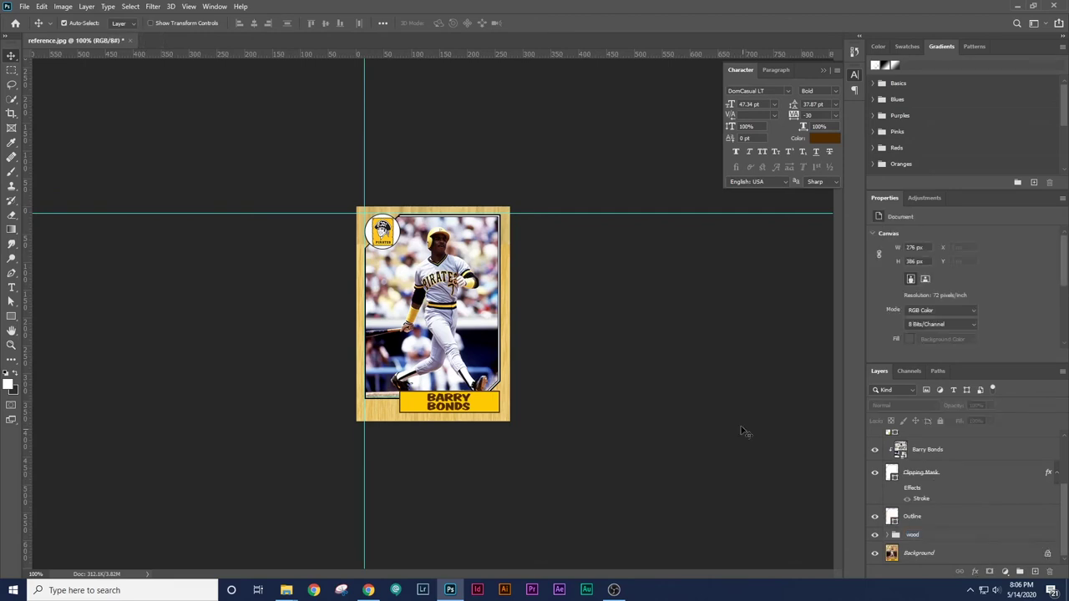
Toggle the visibility of the wood, outline, mask and photo layers to compare the recreated card with the original reference
click(874, 534)
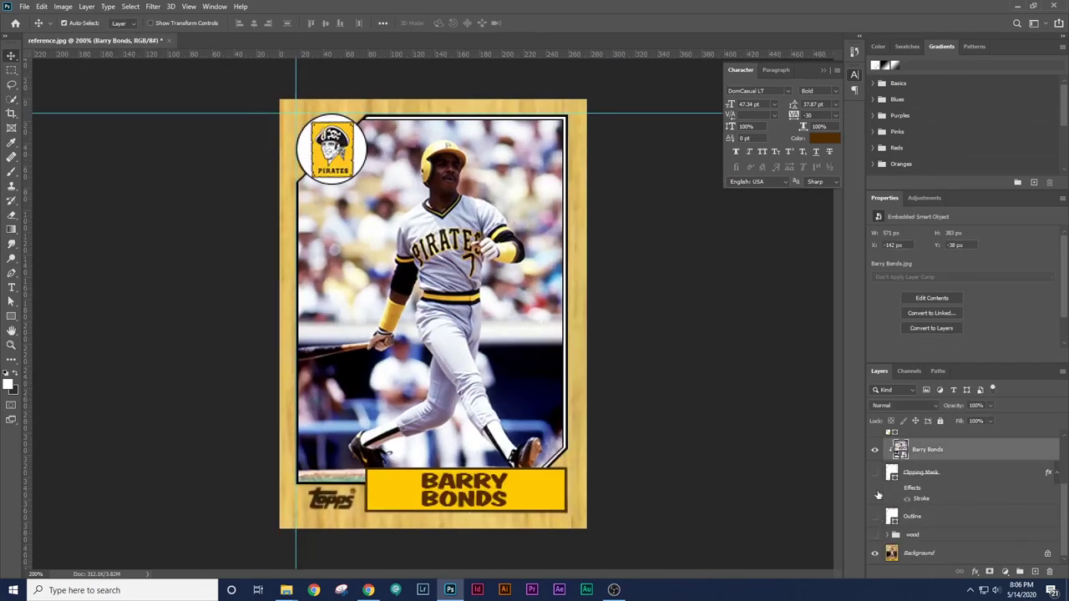
click(875, 472)
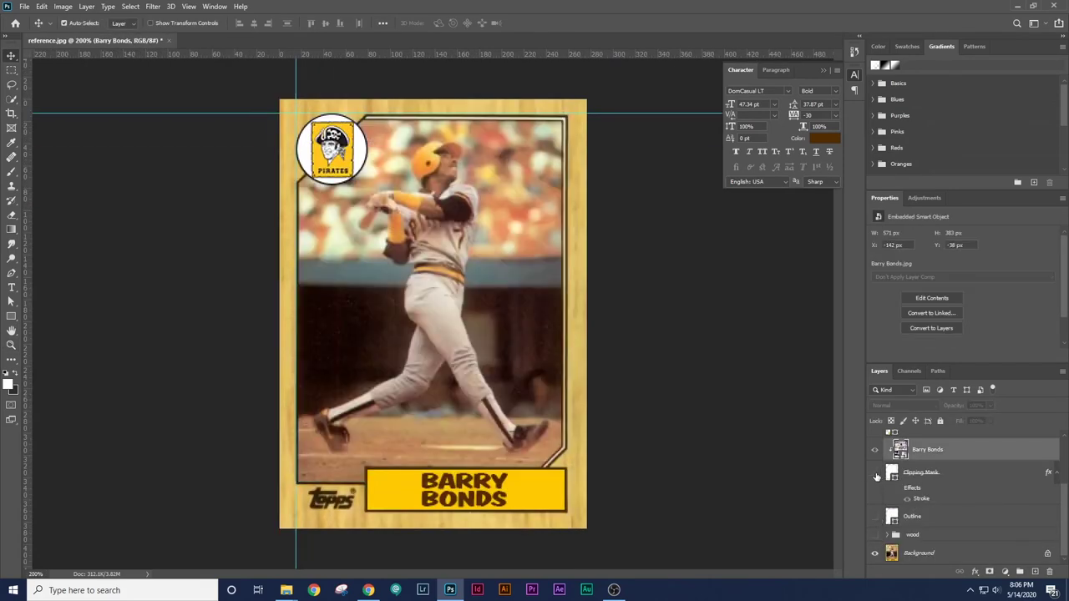
key(ctrl+minus)
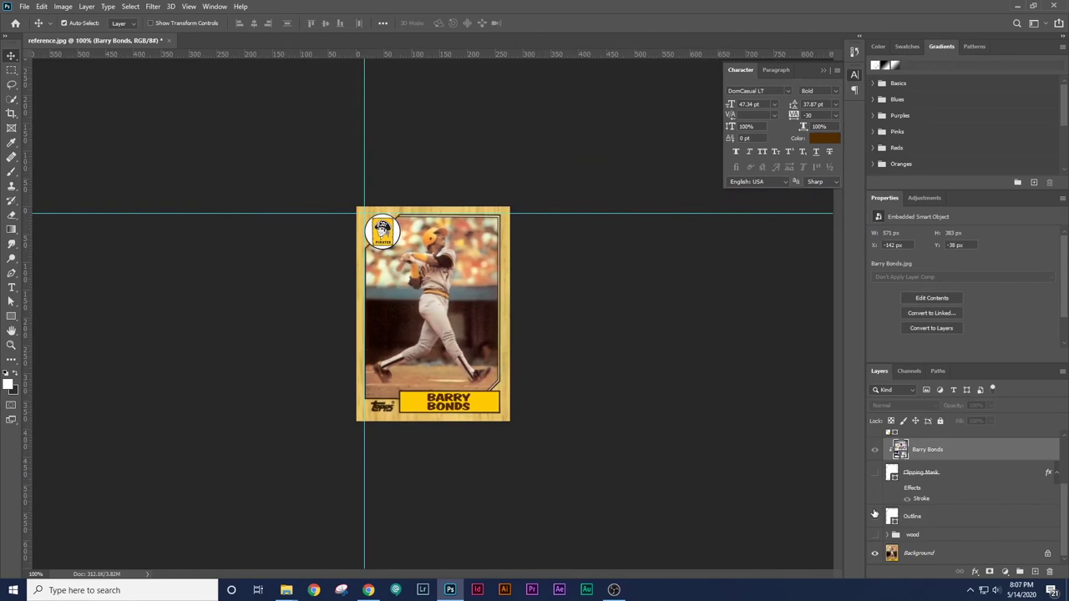
click(876, 472)
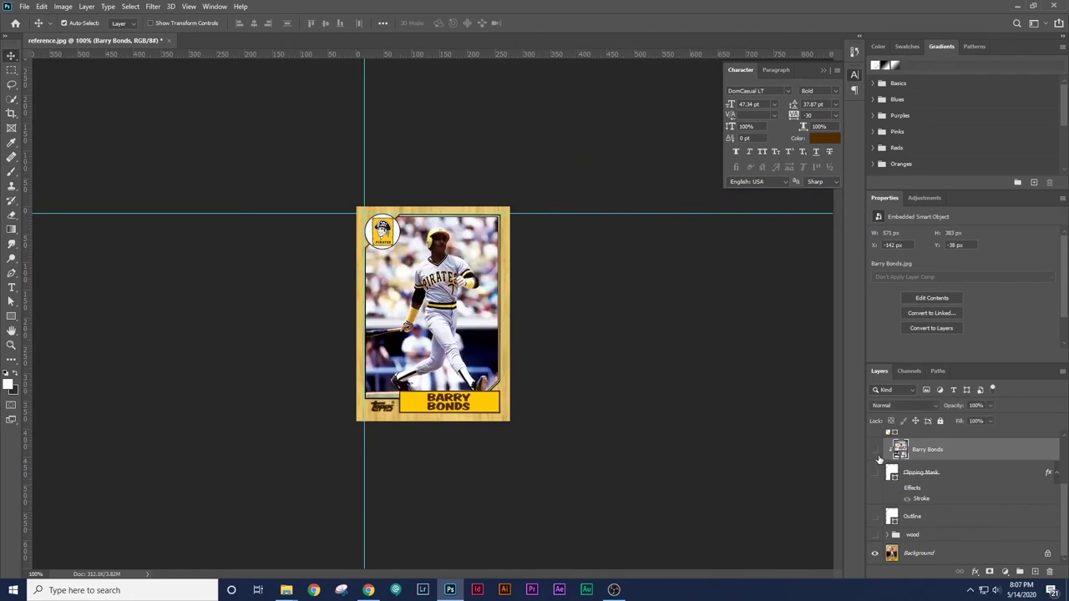
click(875, 472)
click(874, 472)
click(874, 471)
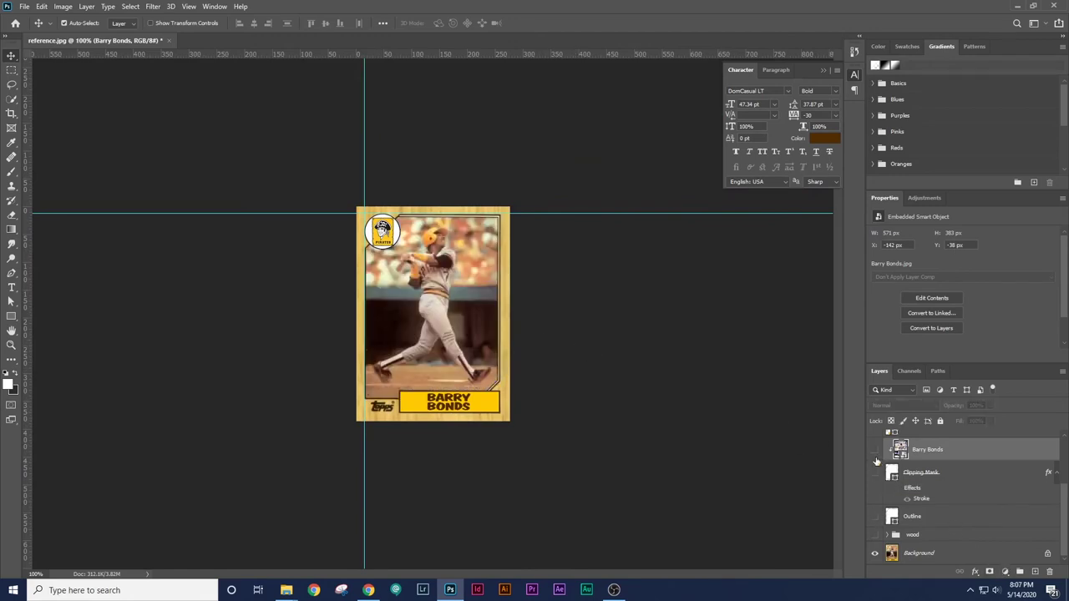
Add a Color Balance adjustment clipped to the player photo, with midtones at red +23, green +22 and yellow -62
click(874, 472)
click(1019, 572)
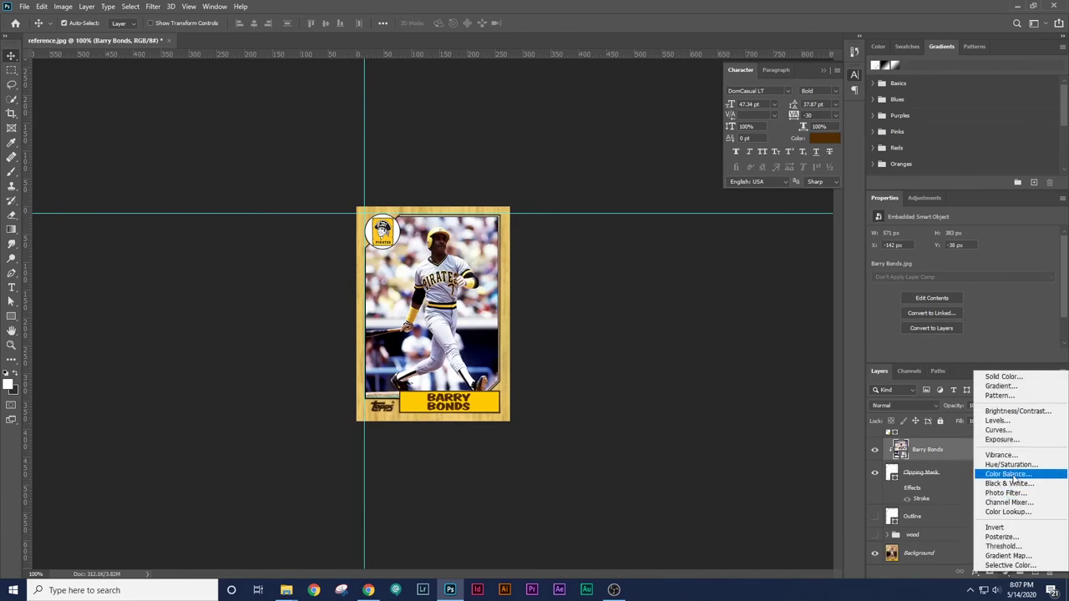
click(1013, 472)
mouse_move(948, 296)
mouse_down()
mouse_move(920, 297)
mouse_move(1021, 297)
mouse_move(936, 297)
mouse_up()
drag(948, 279, 934, 280)
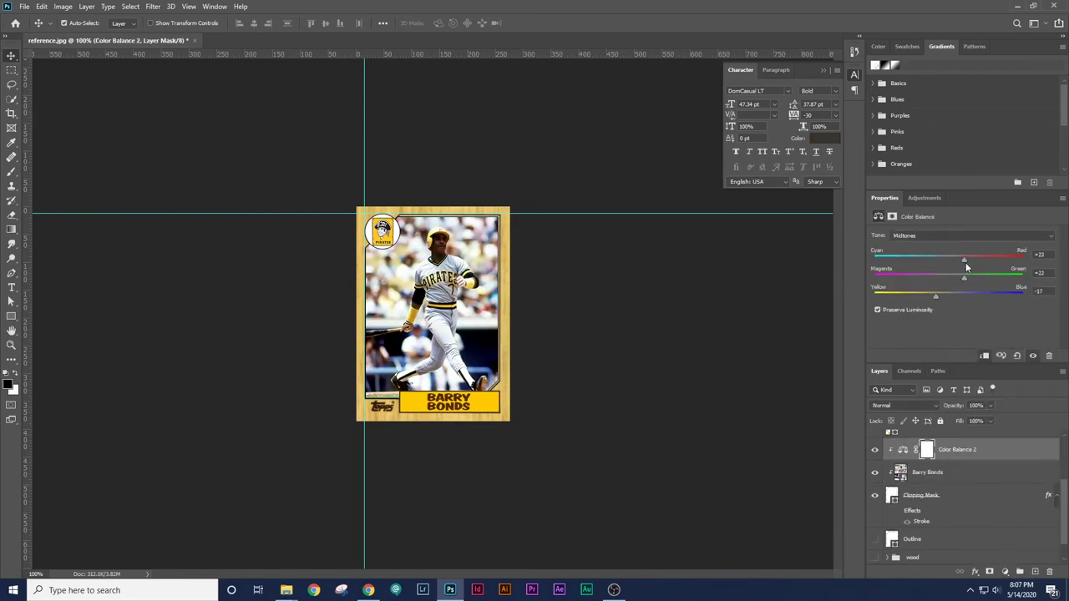
drag(919, 299, 907, 300)
Add a clipped Hue/Saturation adjustment above the photo's Color Balance layer and lower the saturation to -12
click(1007, 572)
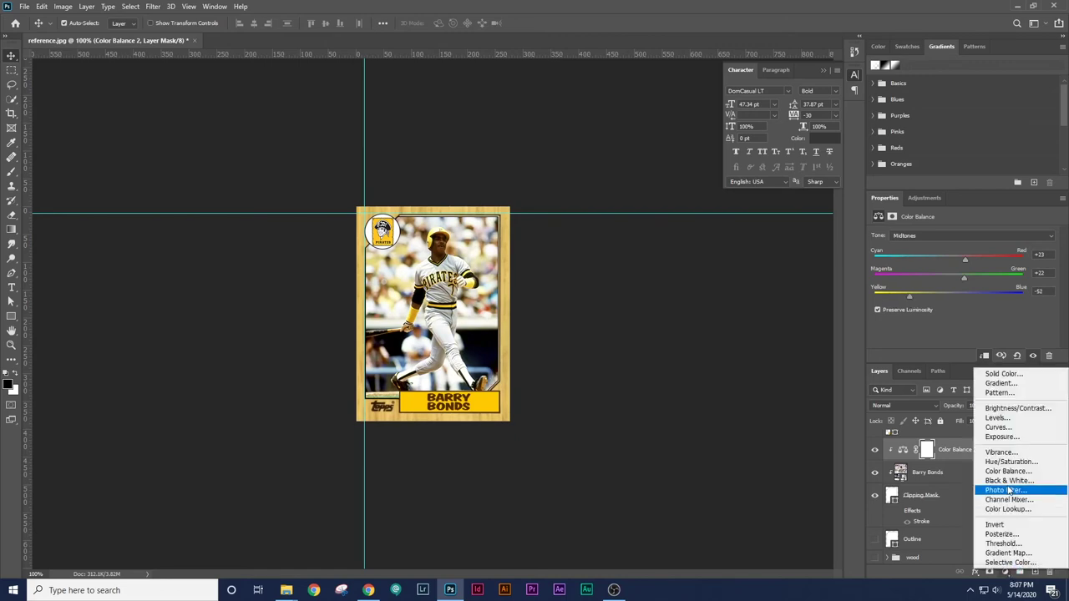
click(1009, 488)
alt+click(973, 461)
mouse_move(963, 299)
mouse_down()
mouse_move(912, 301)
mouse_move(953, 302)
mouse_up()
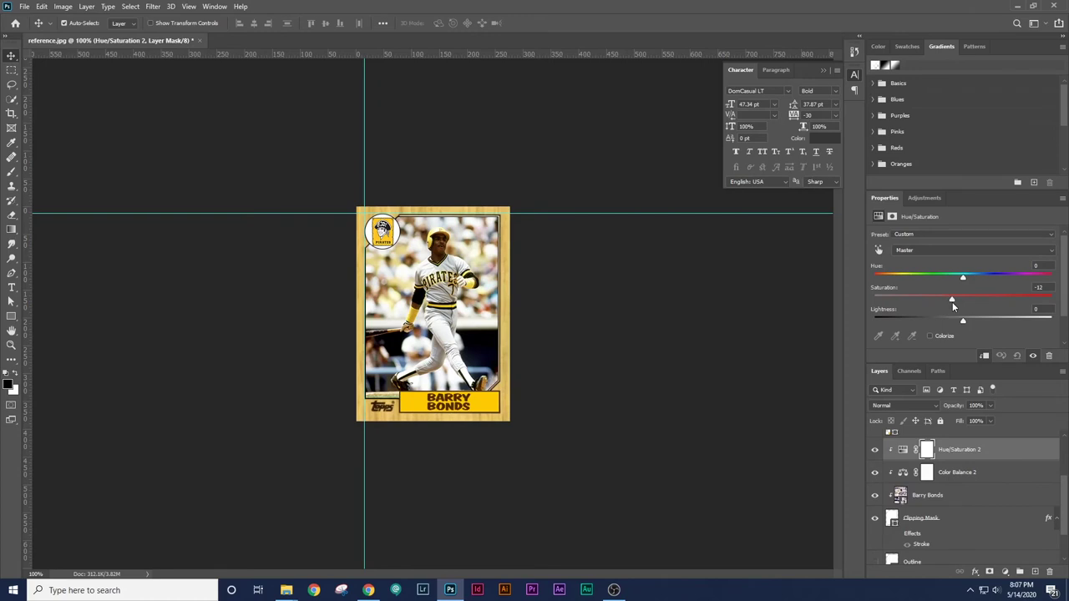
Switch the photo's Color Balance adjustment off and on to compare the player photo with and without it
click(527, 358)
click(454, 309)
click(952, 454)
click(874, 473)
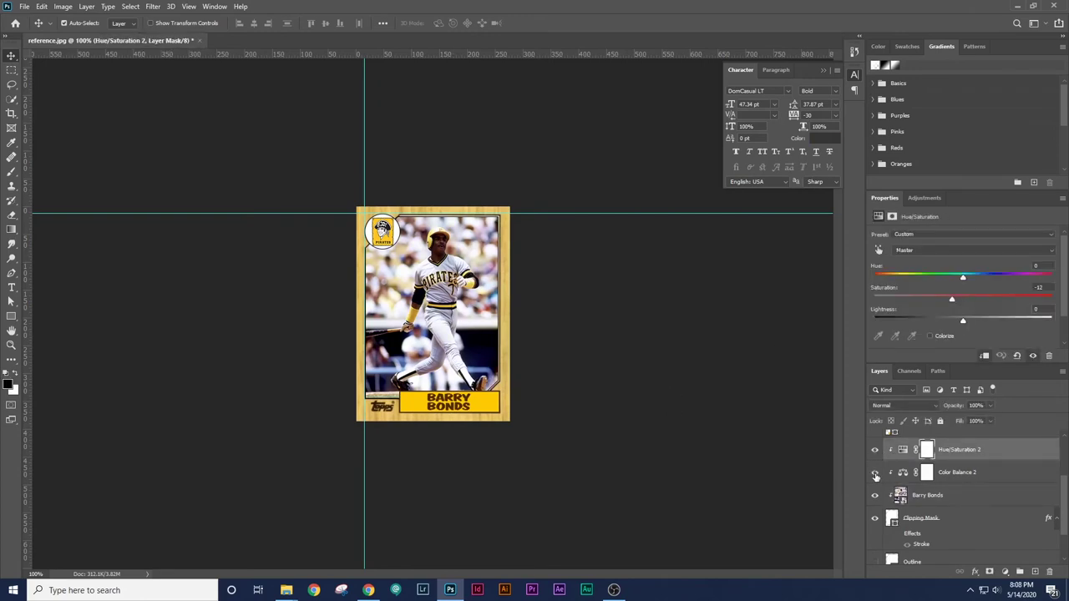
click(875, 473)
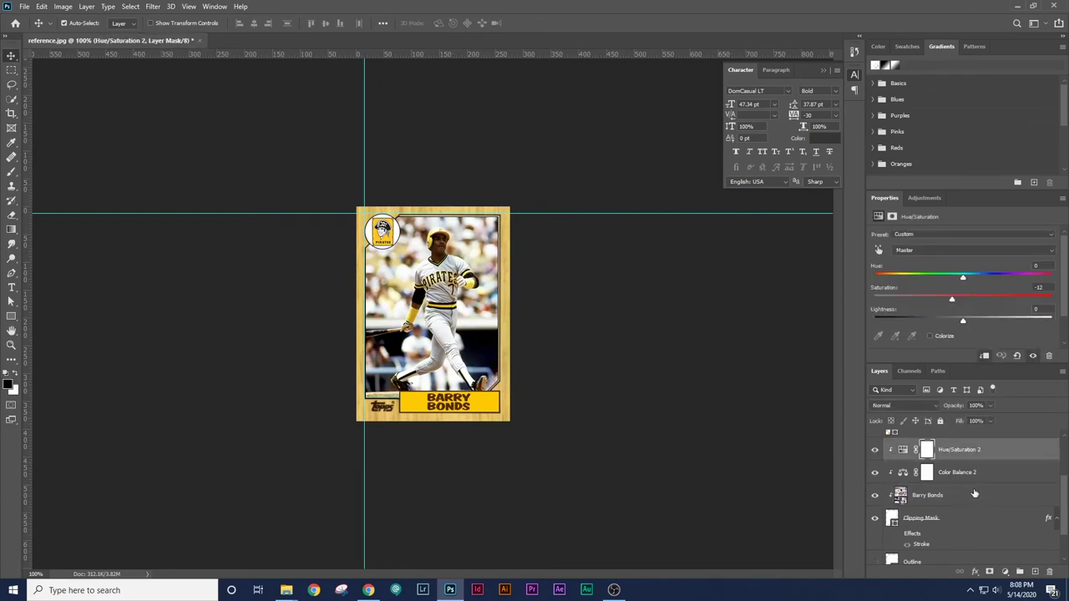
Examine the lower corner of the photo frame up close, toggling the Outline layer to compare it with the reference's outline
scroll(969, 496, up, 2)
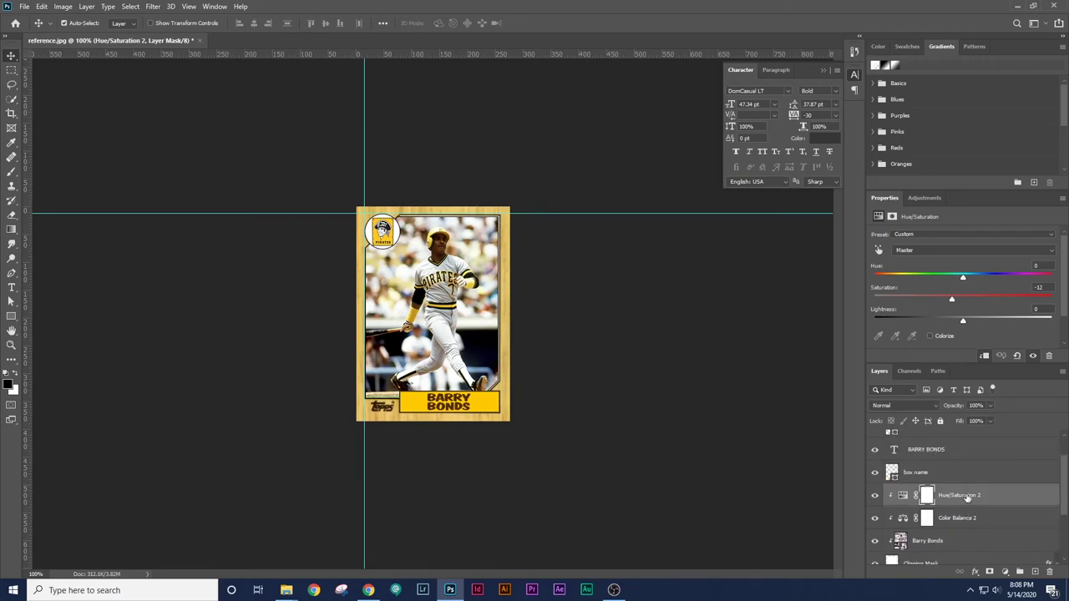
key(z)
drag(505, 386, 588, 411)
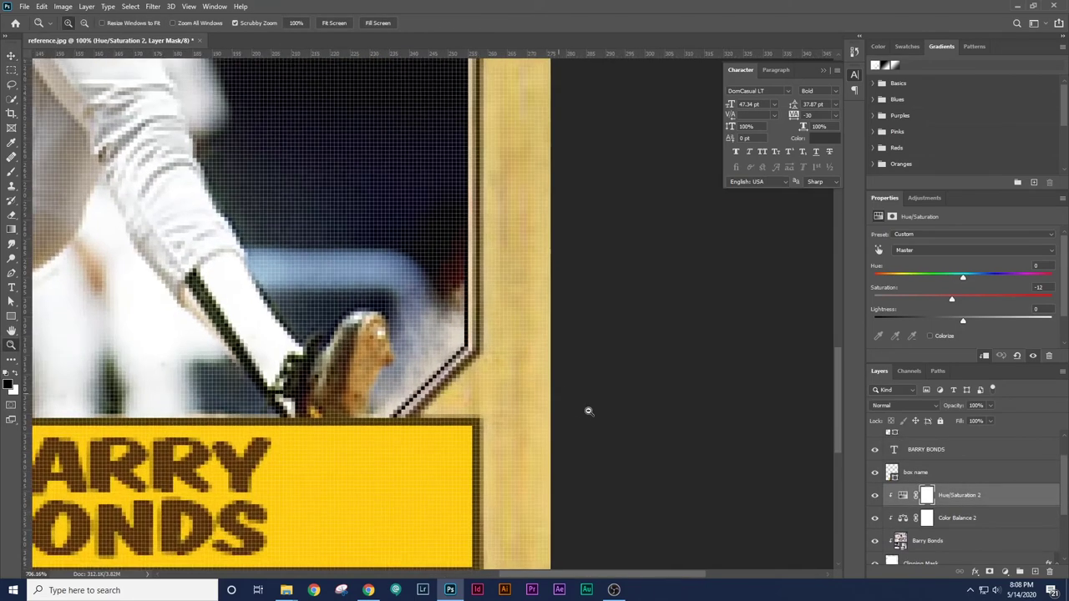
key(v)
click(501, 358)
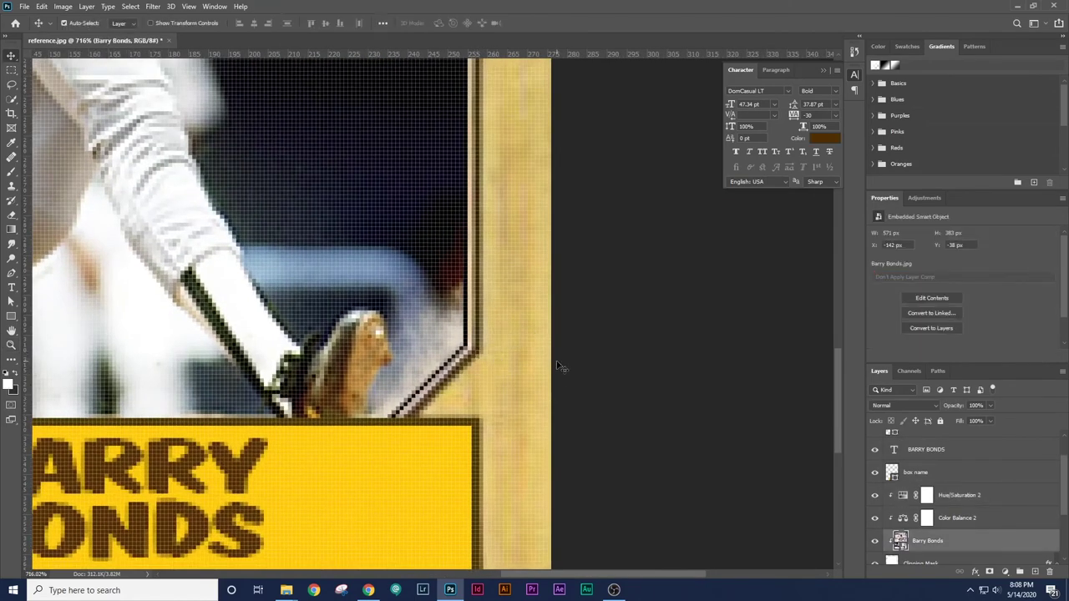
click(481, 336)
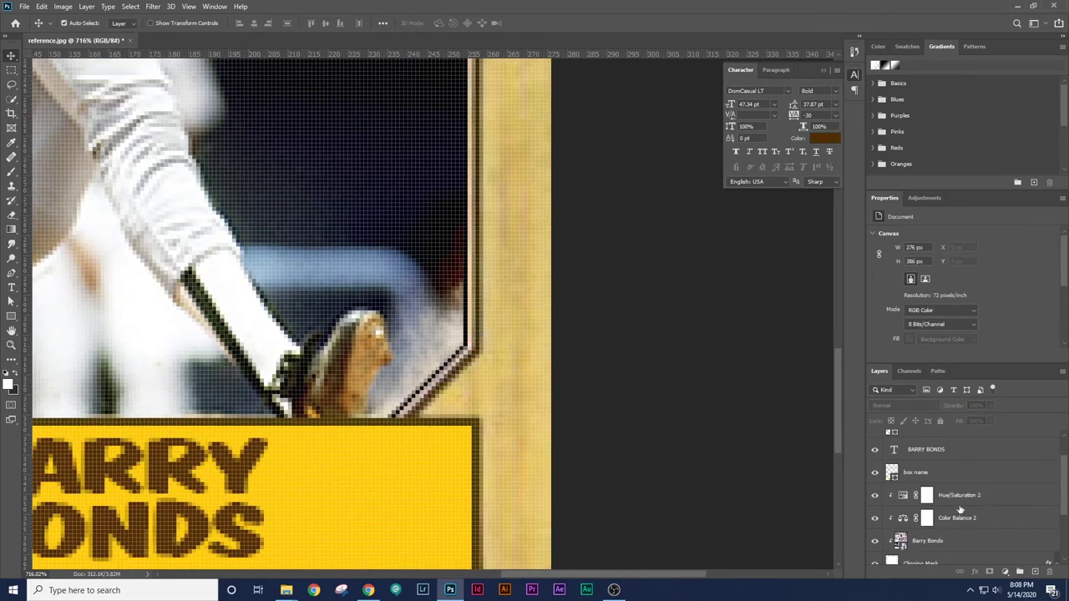
scroll(936, 501, down, 2)
scroll(940, 528, down, 1)
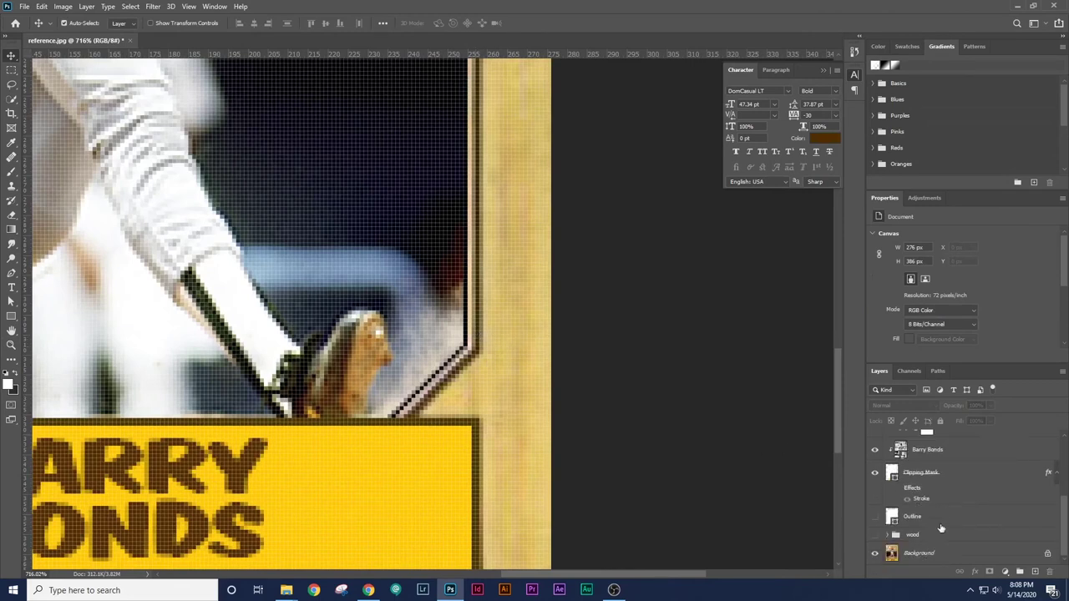
click(872, 516)
key(z)
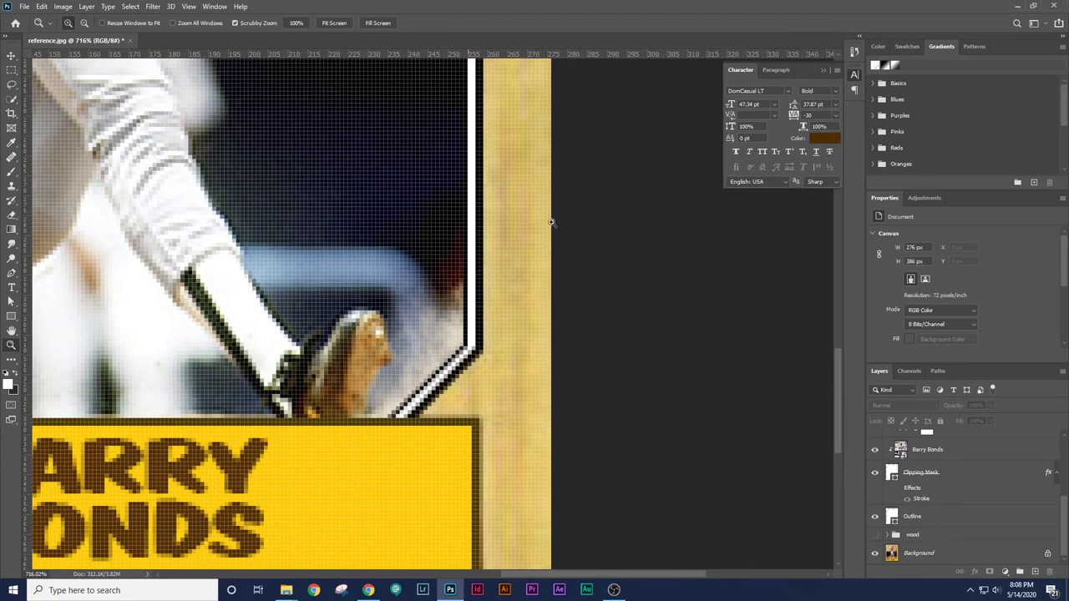
key(v)
click(875, 516)
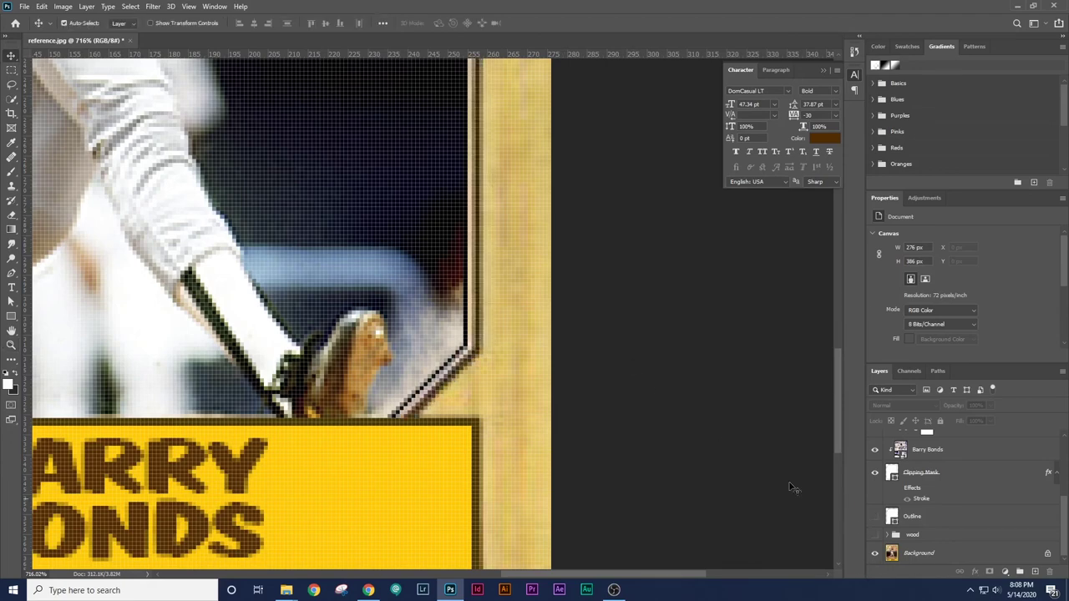
Fill the Outline shape with the off-white #faf8e3 sampled from the reference card's frame line
scroll(593, 353, up, 1)
key(z)
drag(588, 353, 539, 337)
key(space)
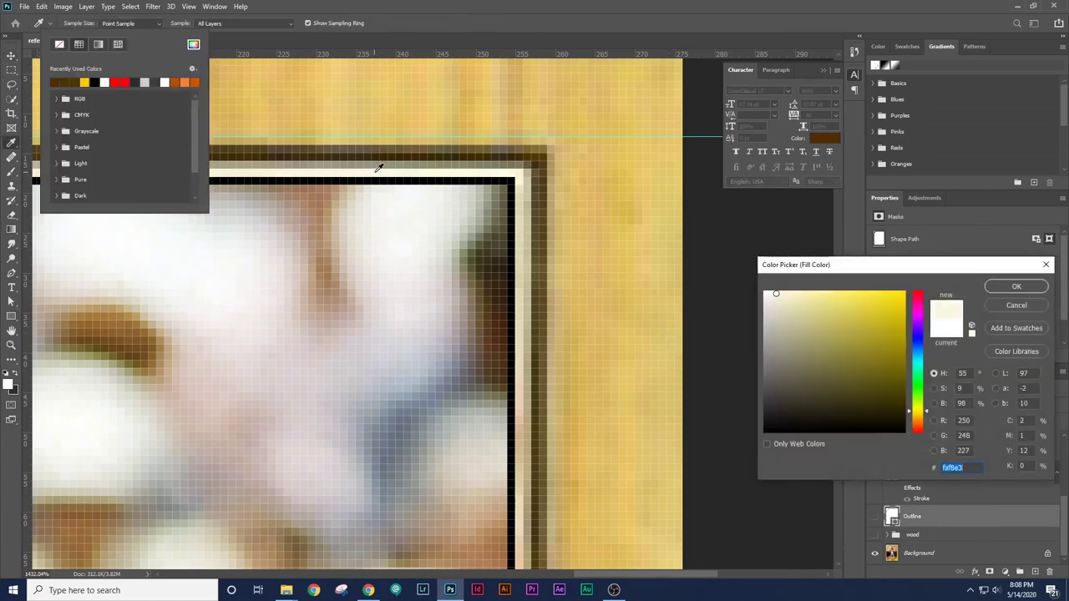
click(1021, 291)
Change the stroke colour of the yellow name box to dark brown
key(z)
drag(616, 310, 552, 309)
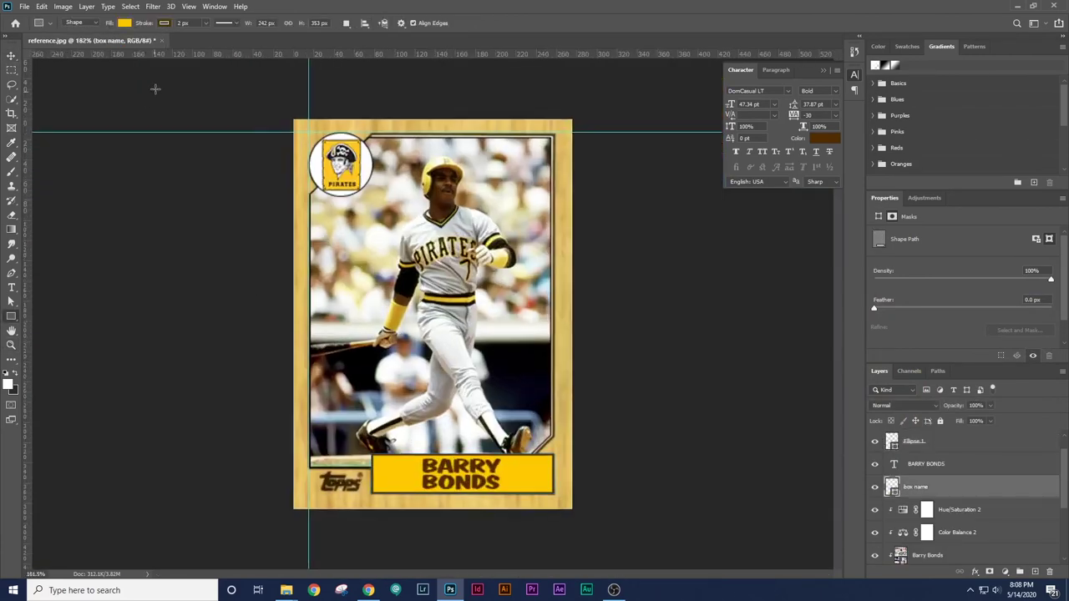
click(167, 24)
click(234, 43)
click(1027, 310)
key(v)
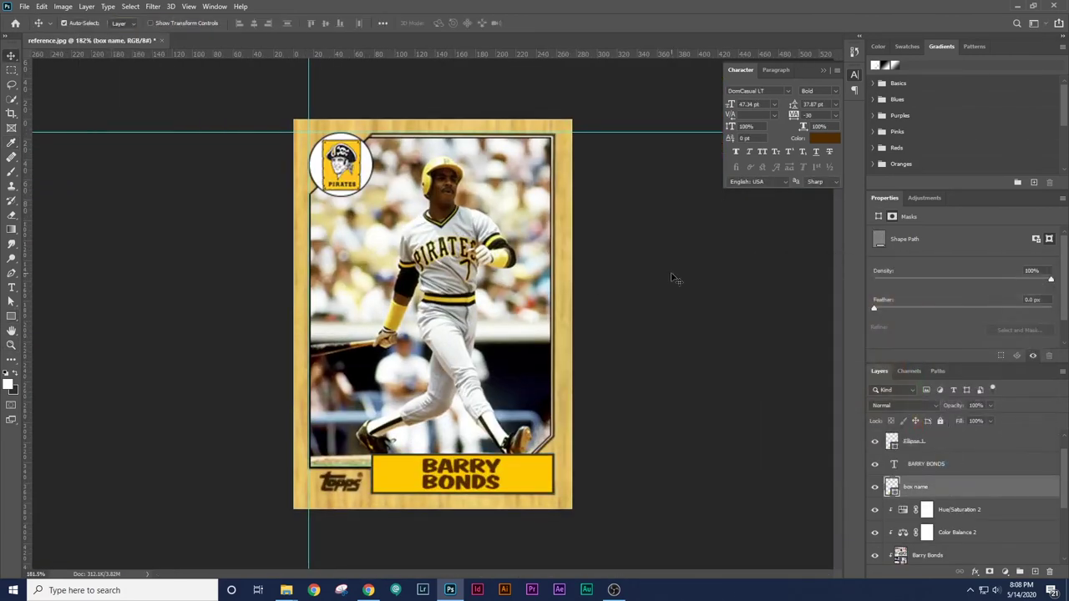
Give the logo circle, Clipping Mask and Outline shapes the same dark brown stroke colour
click(671, 279)
scroll(926, 465, up, 1)
click(926, 465)
scroll(949, 507, down, 1)
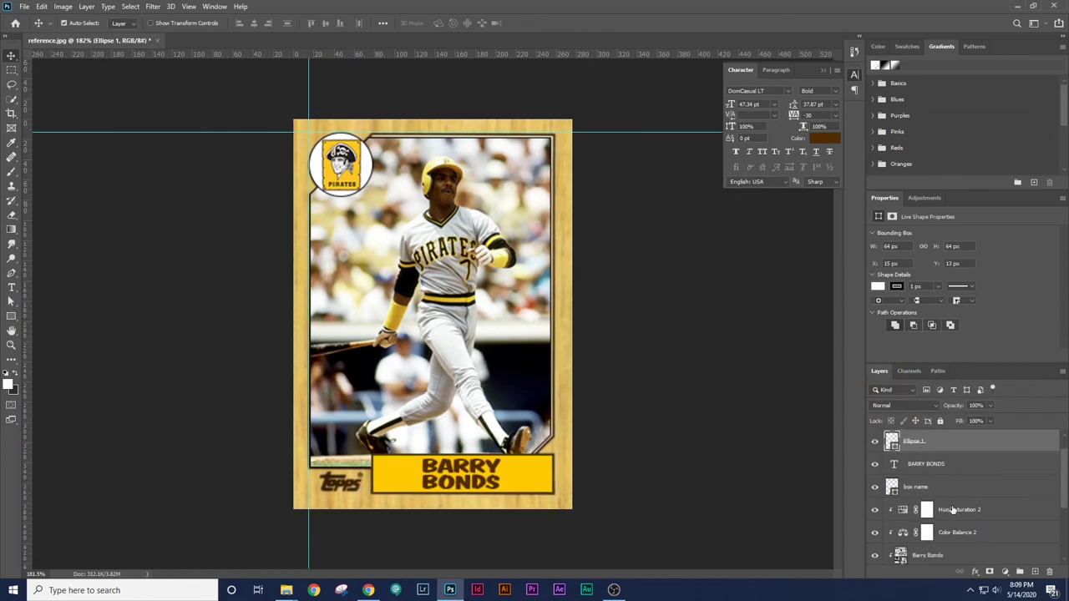
scroll(953, 510, down, 3)
ctrl+click(929, 512)
scroll(928, 512, down, 2)
ctrl+click(925, 519)
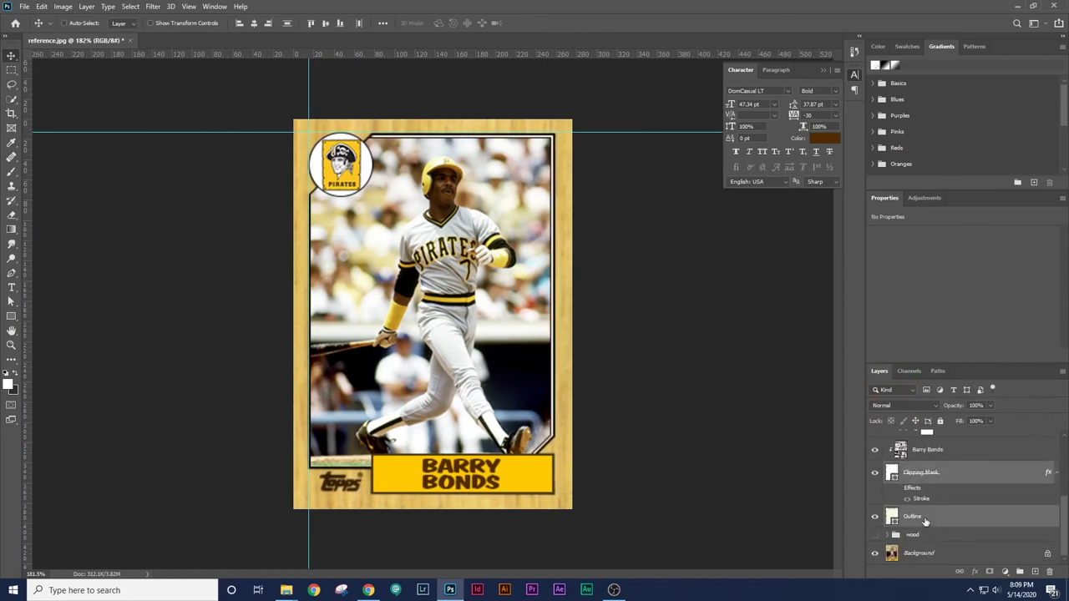
key(u)
click(164, 23)
click(233, 45)
click(1002, 294)
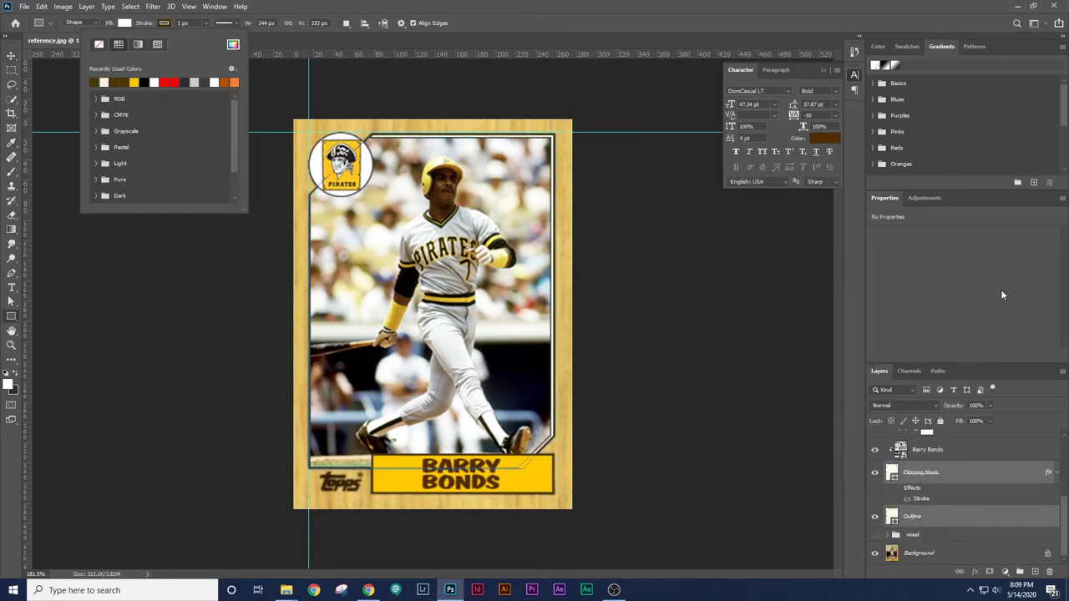
click(12, 57)
click(762, 350)
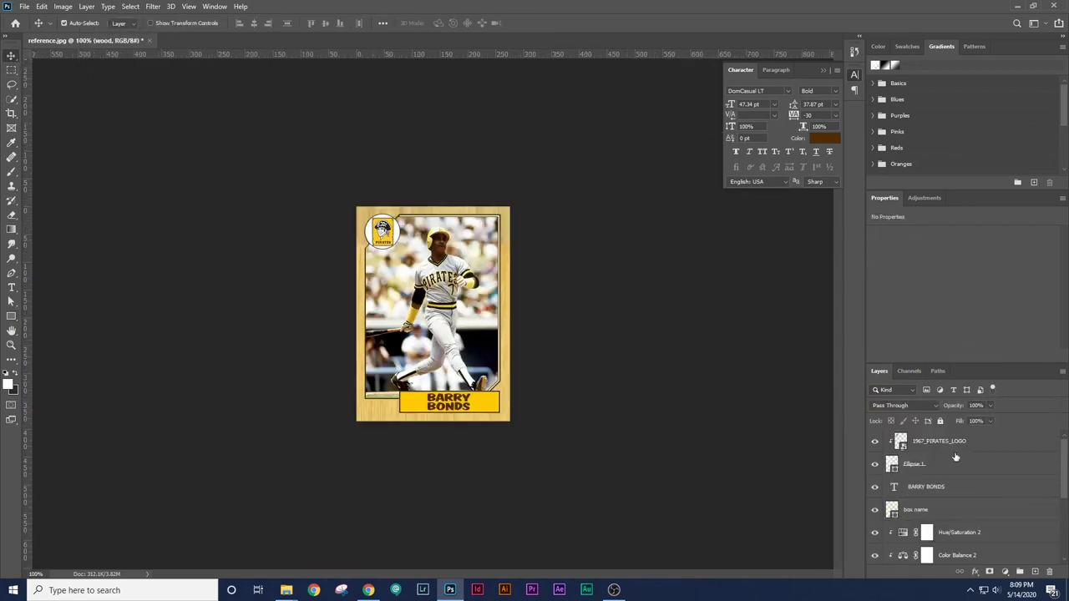
Group all layers above the background and name the group Barry Bonds
key(ctrl+alt+a)
key(ctrl+g)
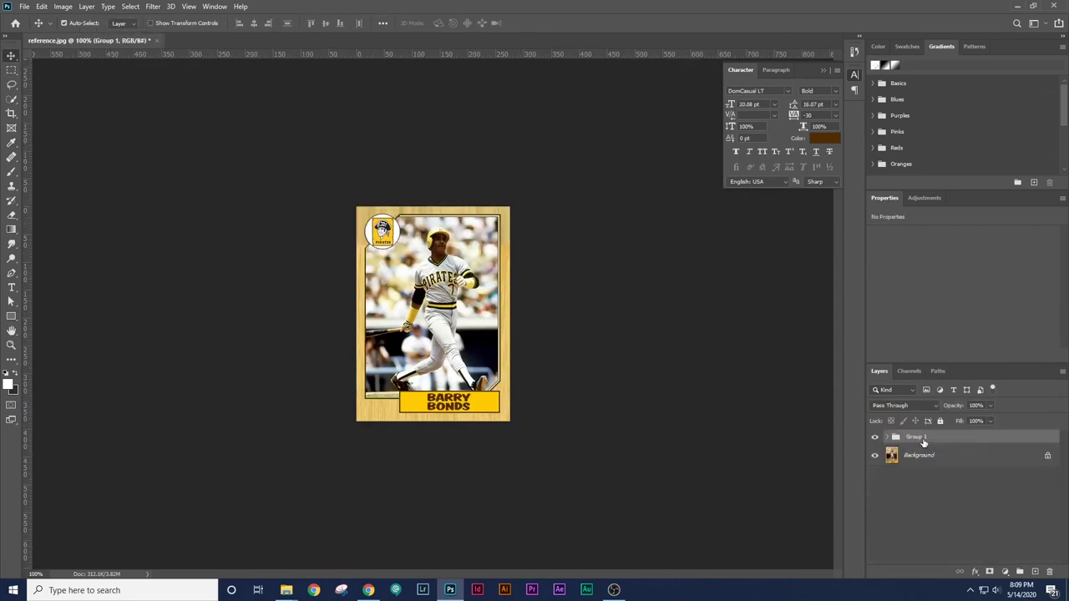
double_click(918, 438)
text(BBarry Bonds)
key(Return)
Expand the Barry Bonds group and rename the ellipse layer behind the team logo to Logo Circle
click(891, 441)
click(928, 456)
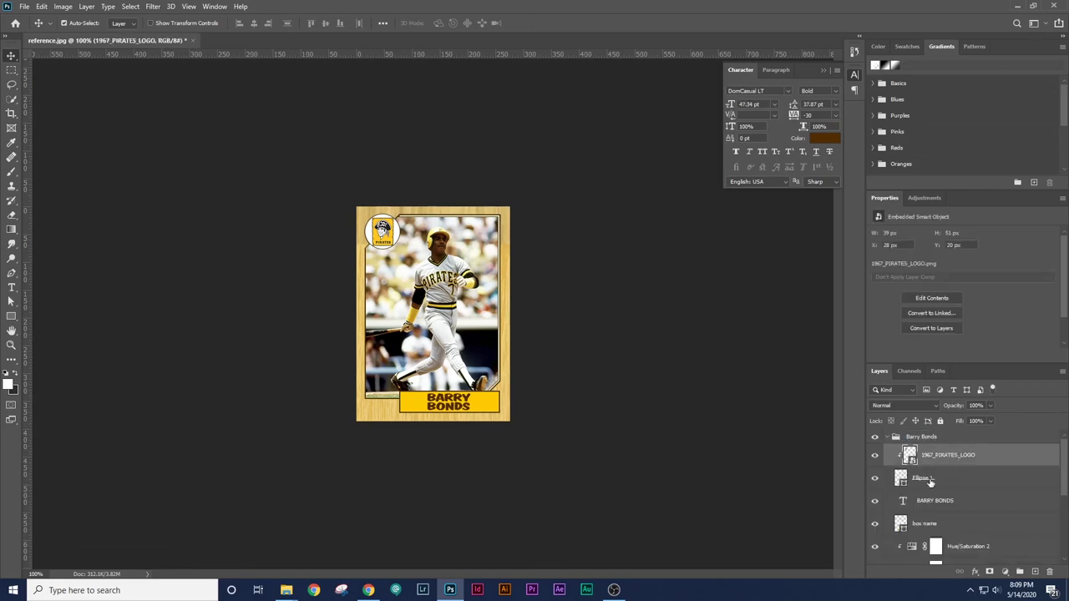
double_click(924, 479)
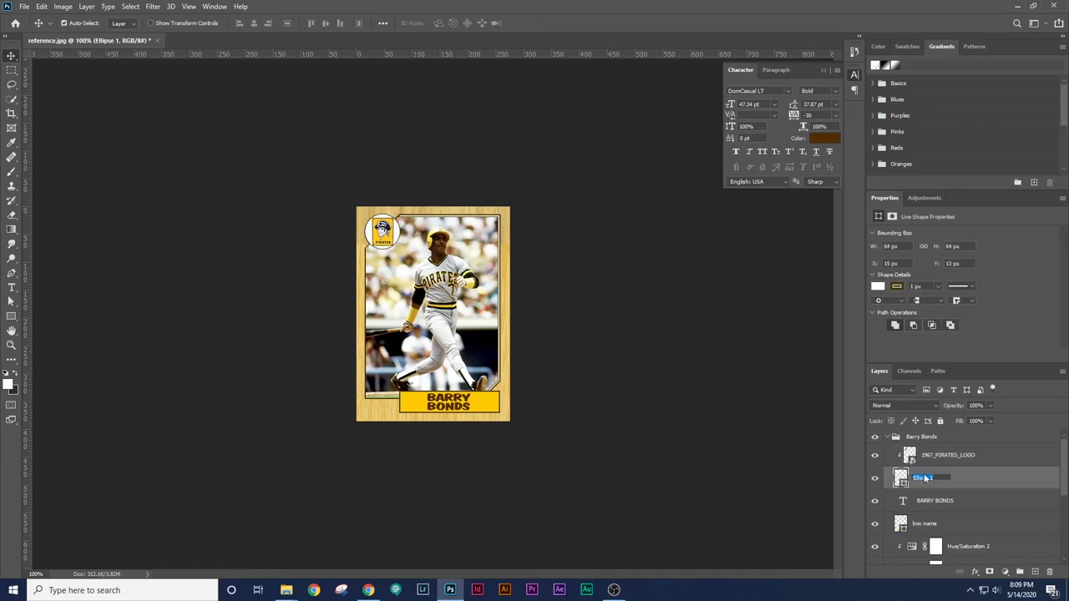
text(Logo Circle)
key(Return)
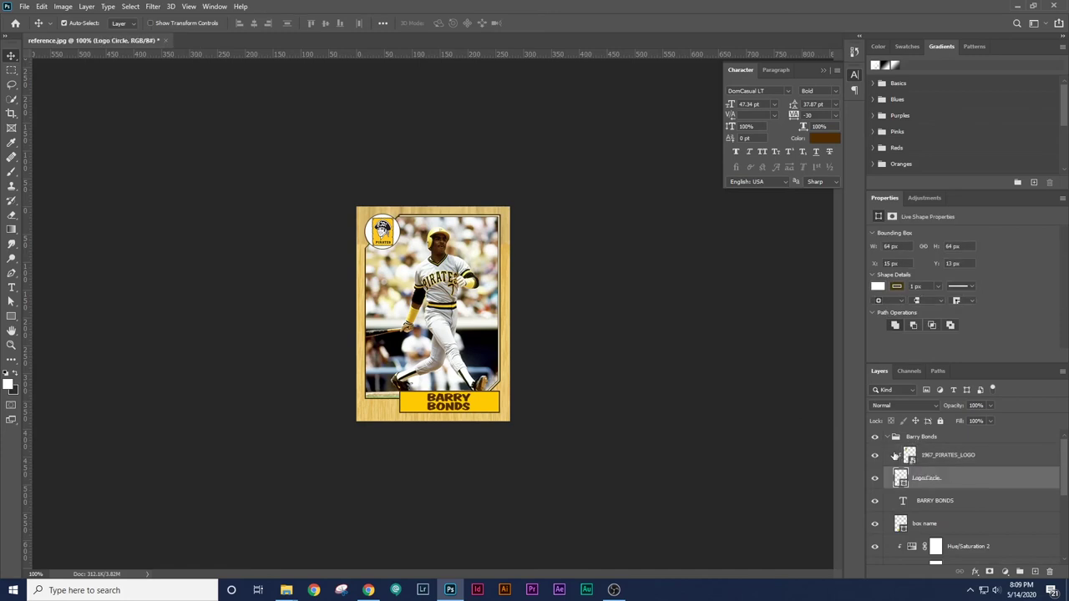
Group the player photo with its Hue/Saturation, Color Balance and Clipping Mask layers and name the group Photo
click(936, 501)
scroll(948, 477, down, 1)
scroll(949, 496, down, 1)
click(946, 487)
scroll(961, 488, down, 3)
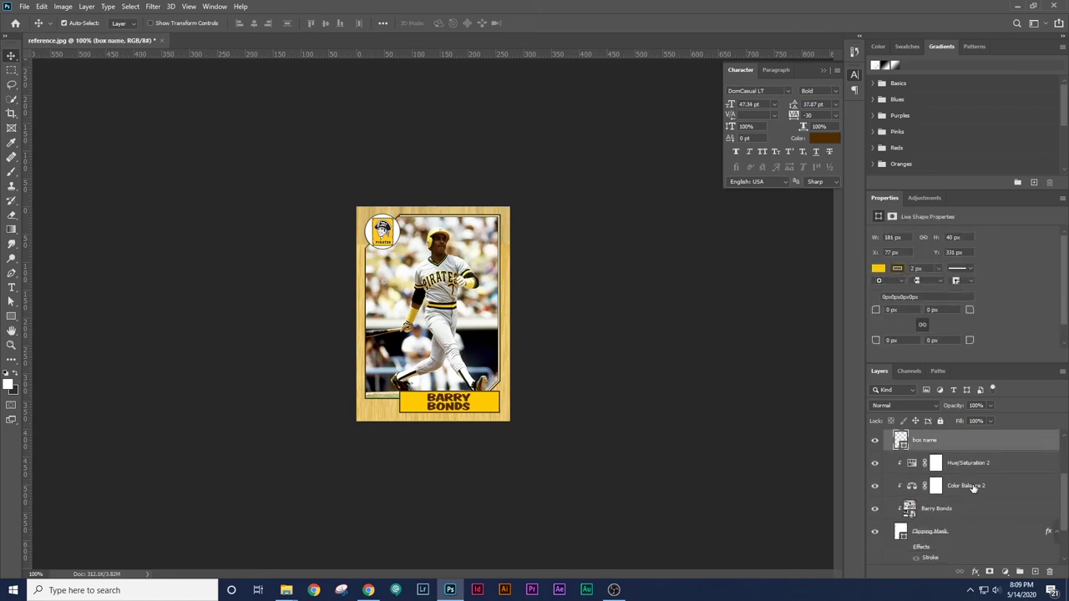
click(972, 469)
click(970, 466)
scroll(961, 481, down, 2)
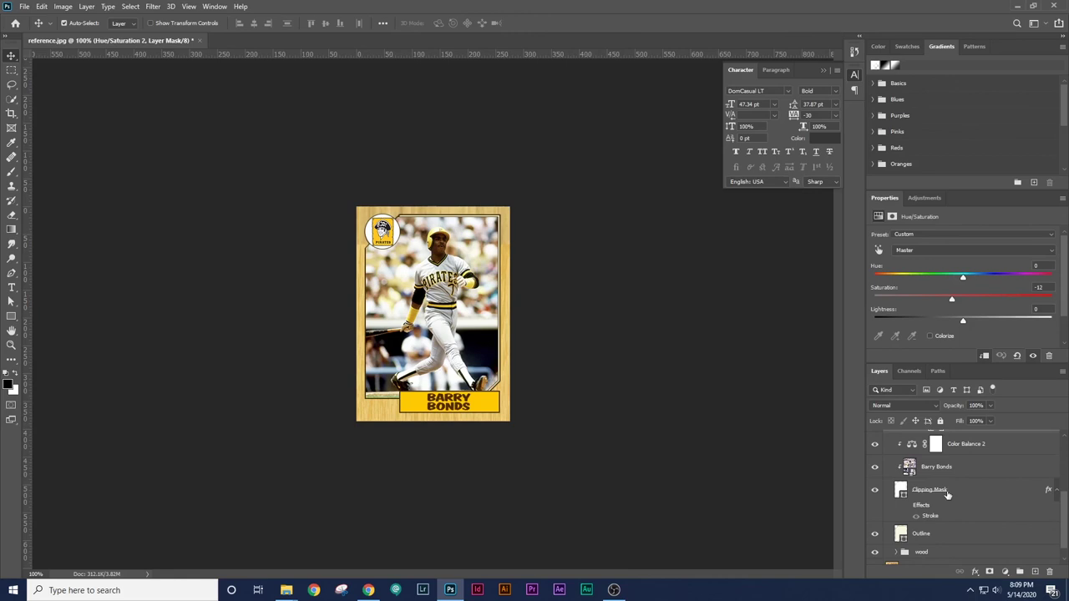
shift+click(946, 493)
key(ctrl+g)
double_click(928, 497)
text(Phot)
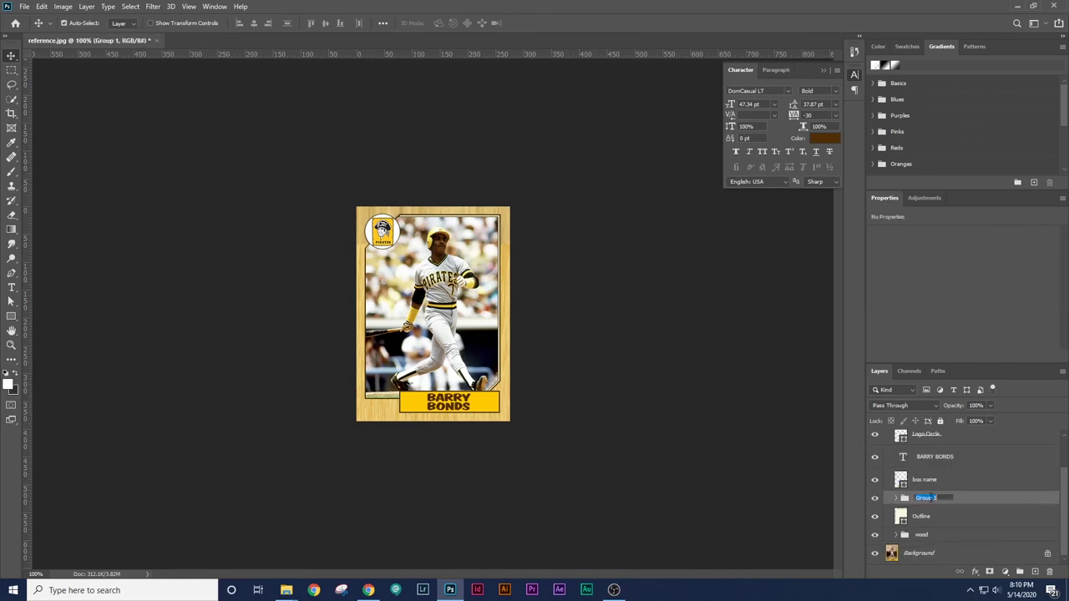
text(ot)
key(Return)
Review the organised layer stack, checking the name box, Photo group, Outline, wood group and name text
scroll(943, 493, up, 1)
click(930, 508)
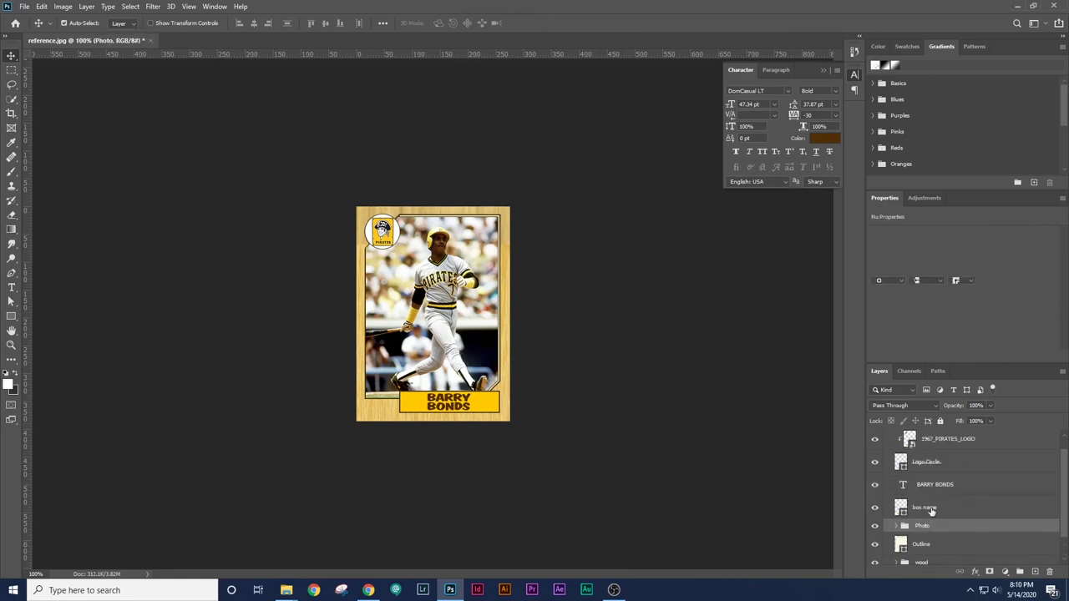
scroll(932, 508, down, 1)
click(934, 516)
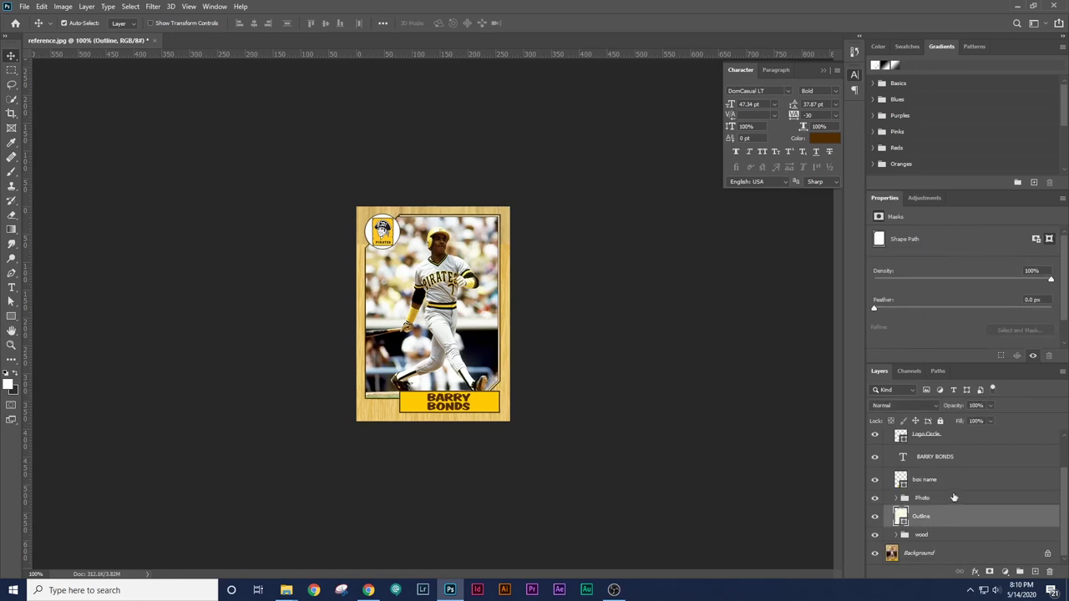
scroll(945, 509, up, 1)
click(930, 527)
click(940, 507)
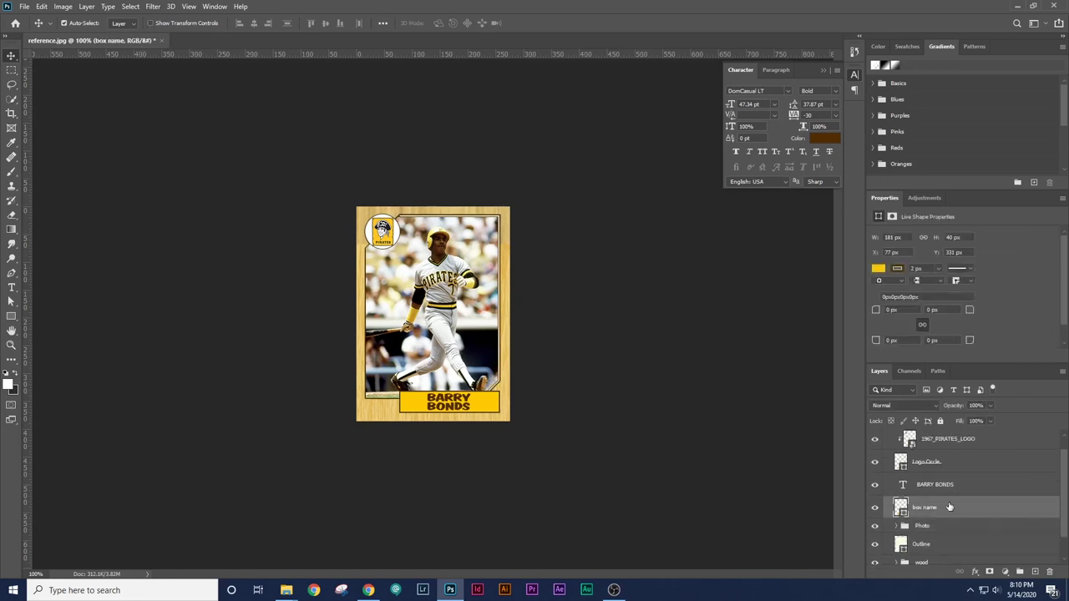
scroll(968, 493, up, 1)
scroll(964, 488, up, 1)
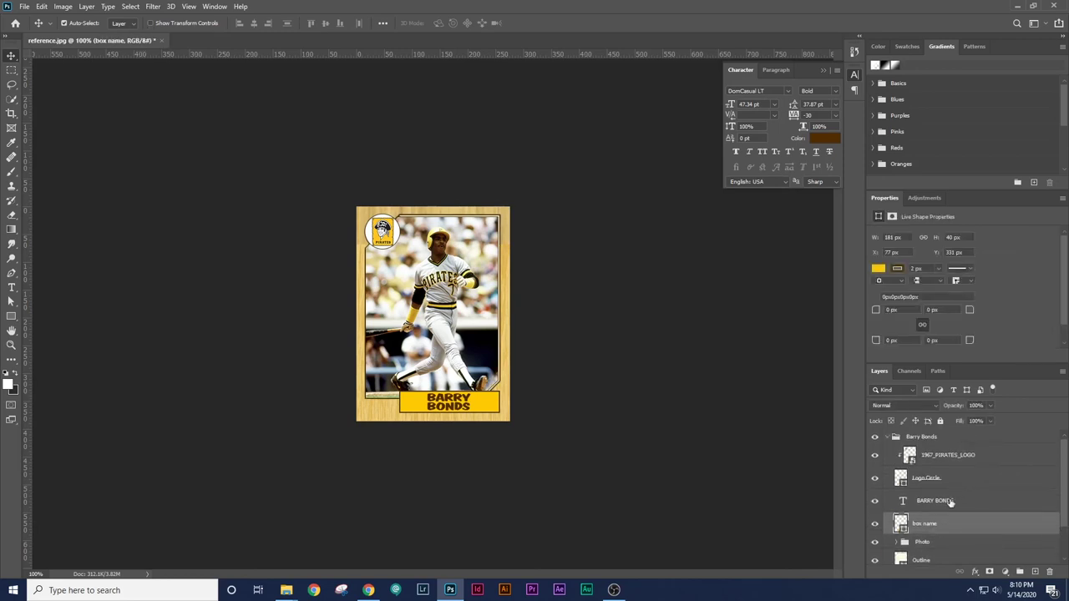
scroll(953, 494, down, 2)
click(598, 400)
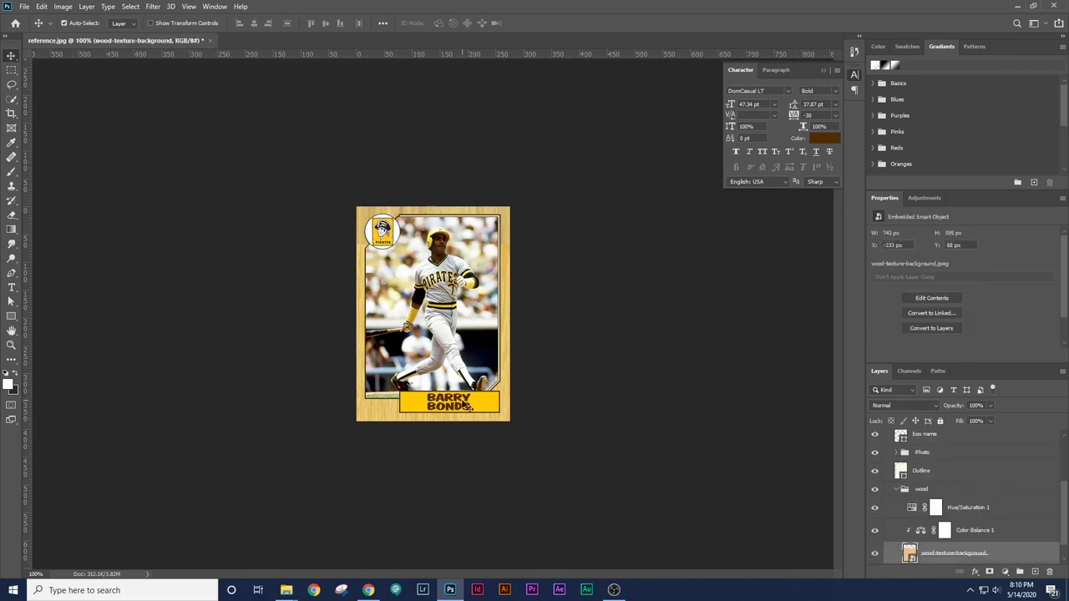
click(462, 405)
click(644, 422)
scroll(952, 476, up, 3)
Collapse the Barry Bonds group and toggle its visibility repeatedly to compare the recreated card with the original reference
click(896, 436)
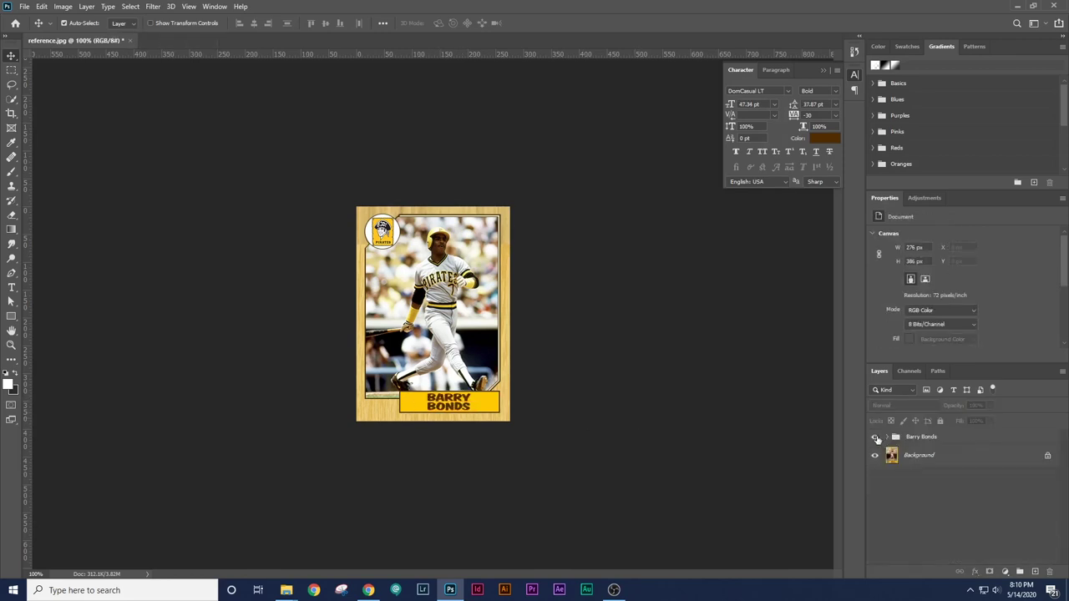
click(874, 437)
click(874, 438)
click(874, 437)
click(875, 438)
click(876, 438)
click(876, 438)
click(875, 437)
click(875, 437)
click(875, 437)
click(876, 438)
click(876, 439)
Apply a Shadows/Highlights adjustment to the player photo with shadows at 18% and highlights at 33%
click(461, 293)
scroll(958, 548, down, 1)
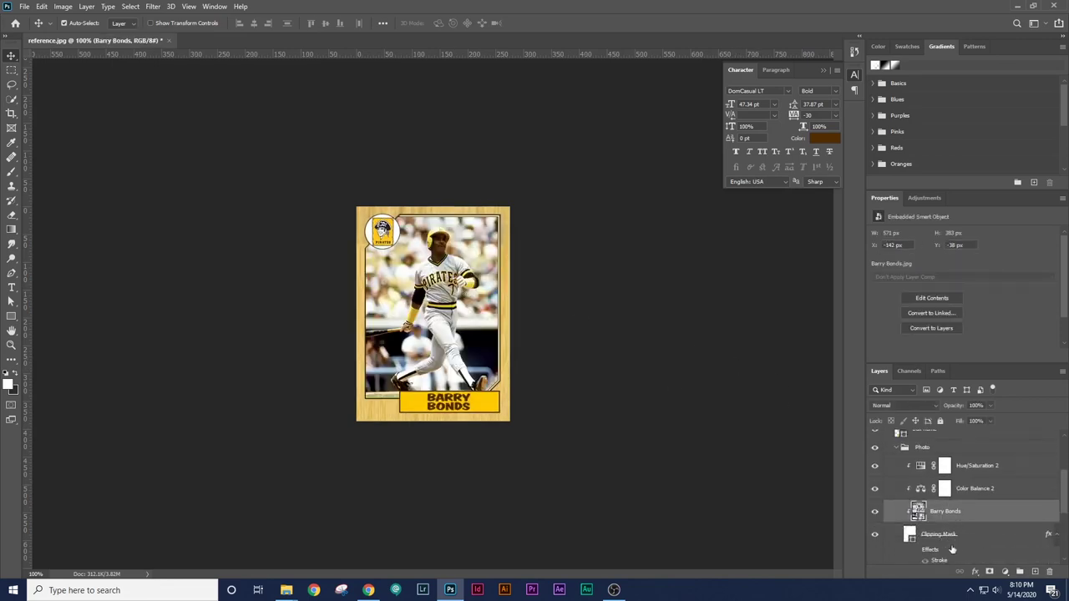
click(63, 6)
mouse_move(97, 35)
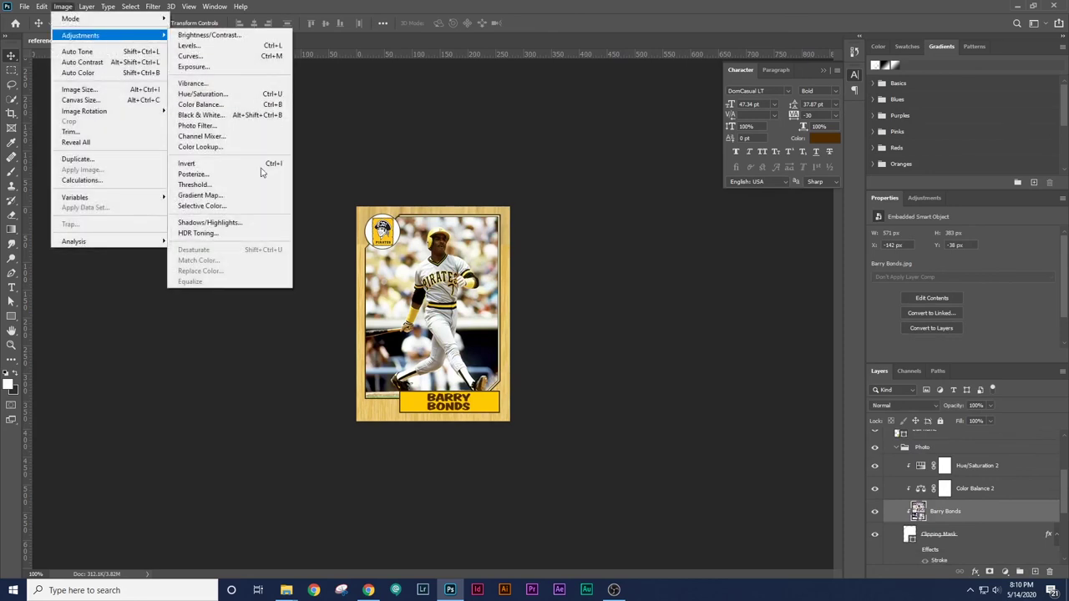
click(213, 223)
drag(534, 147, 699, 222)
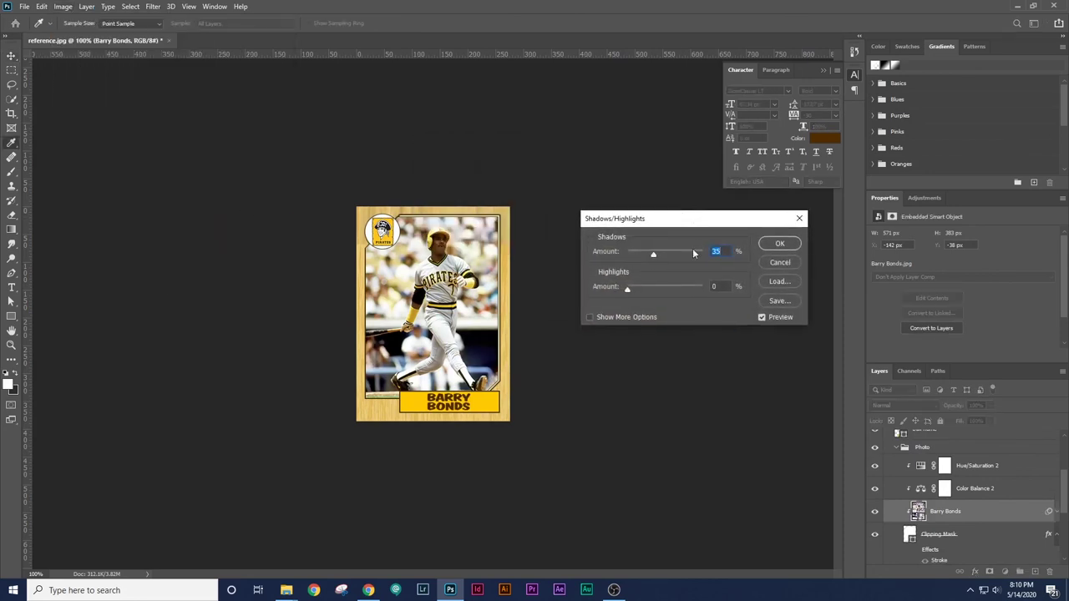
drag(655, 257, 621, 251)
drag(628, 287, 652, 292)
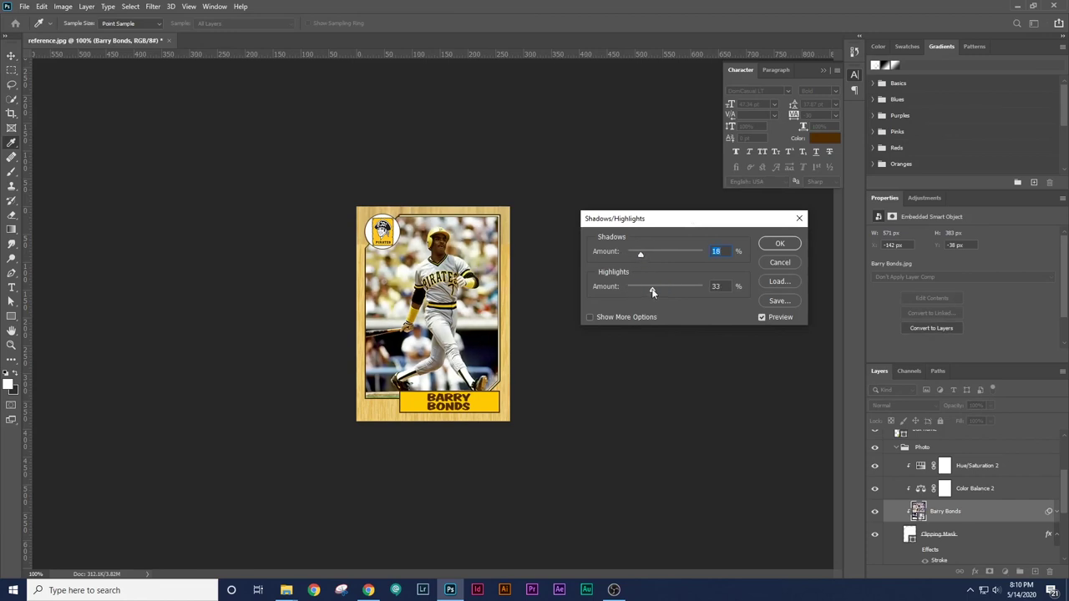
click(779, 243)
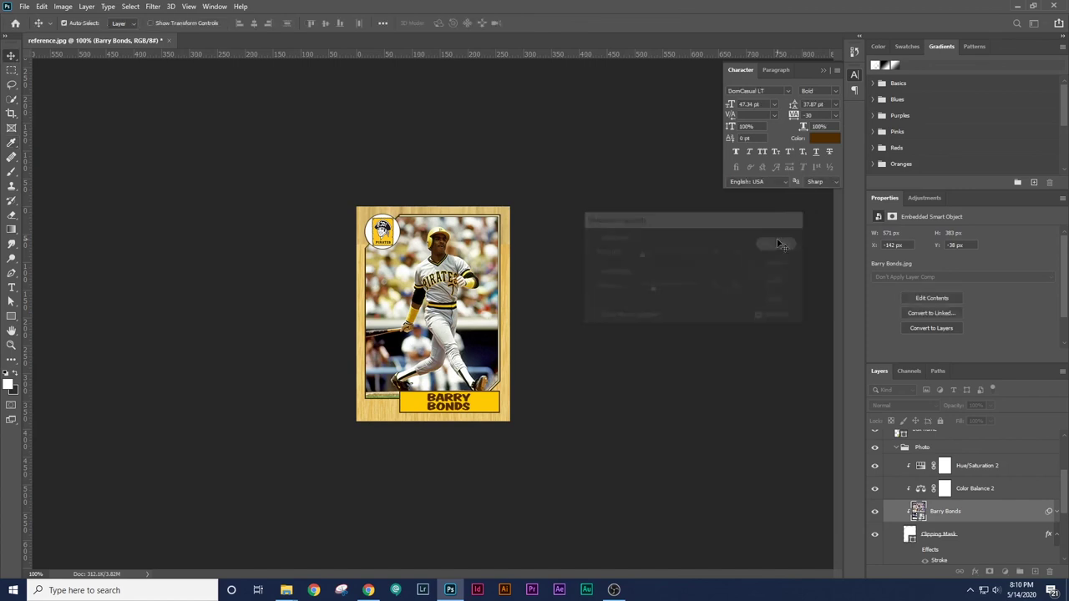
click(960, 511)
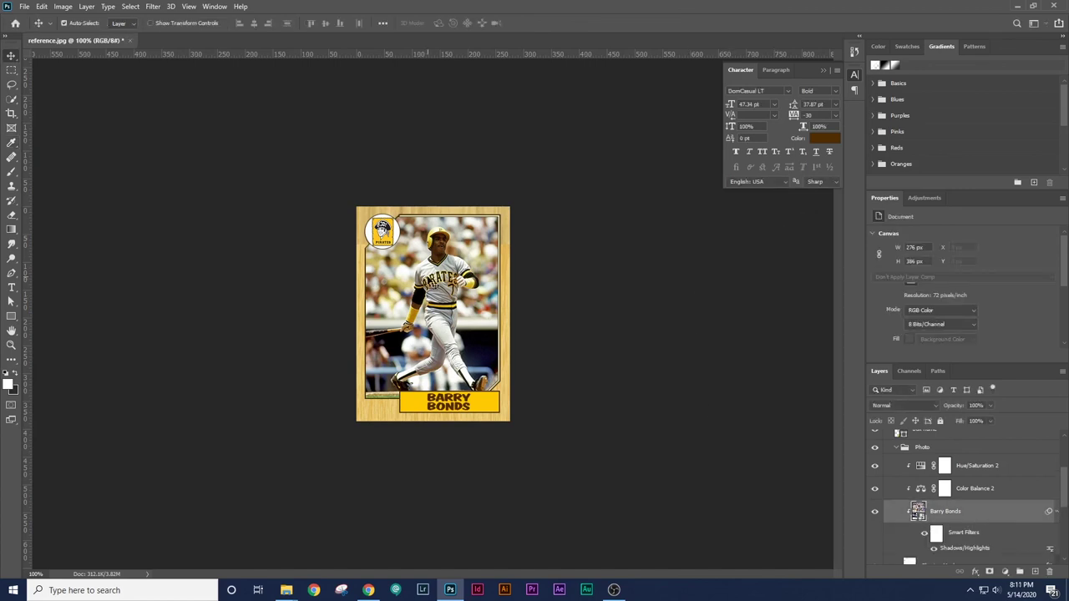
Lower the saturation of the photo's Hue/Saturation 2 layer slightly further and check the Color Balance 2 settings
click(984, 466)
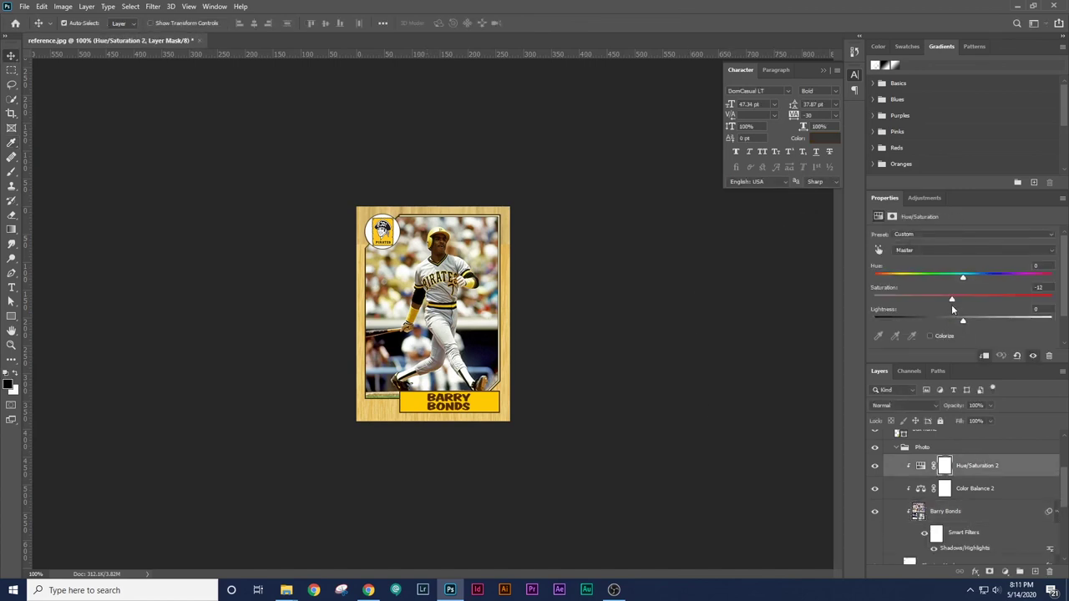
drag(952, 301, 937, 303)
click(973, 489)
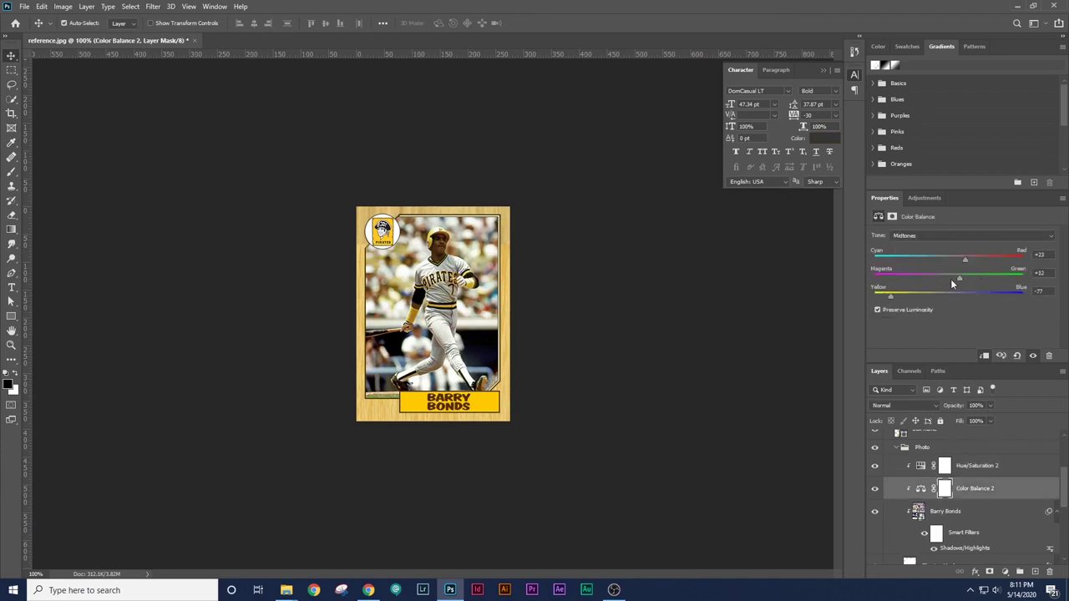
Collapse the Barry Bonds group and toggle its visibility to compare the adjusted photo with the reference card
click(932, 434)
scroll(927, 468, up, 3)
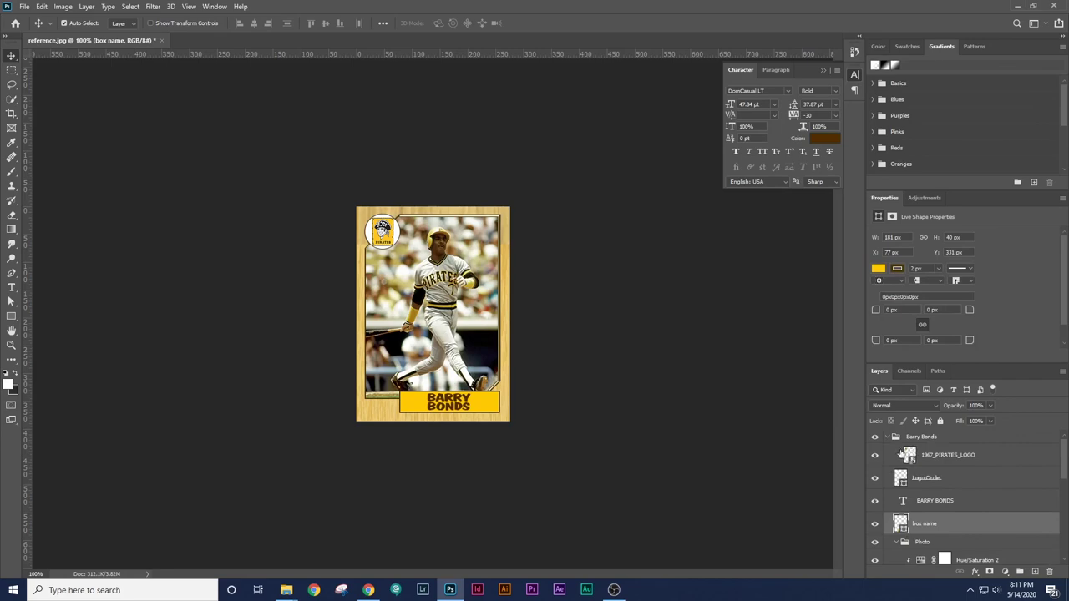
click(887, 436)
click(874, 436)
click(875, 438)
click(875, 437)
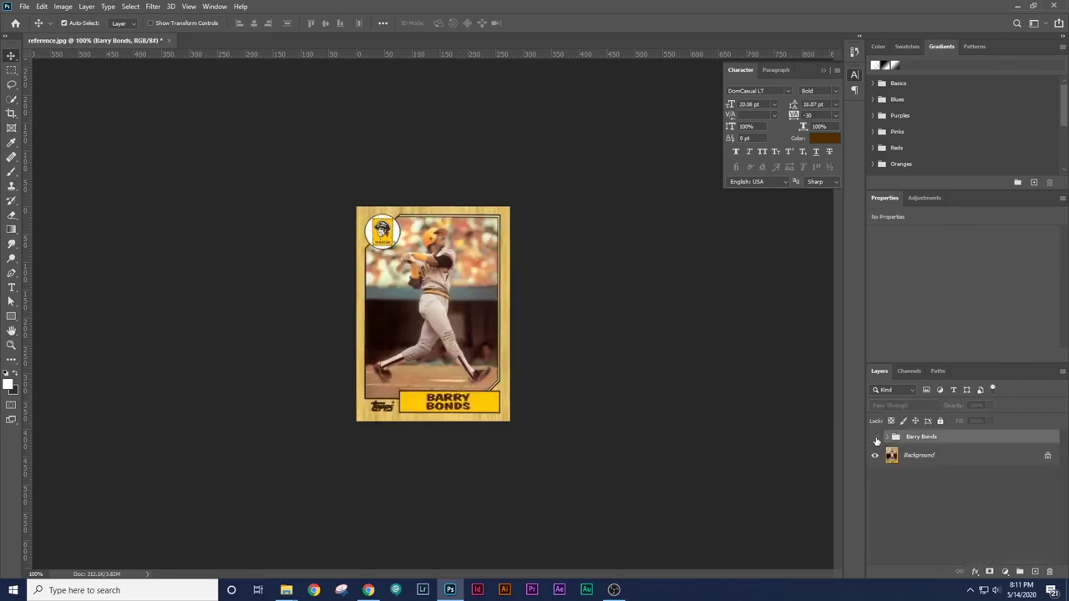
click(876, 437)
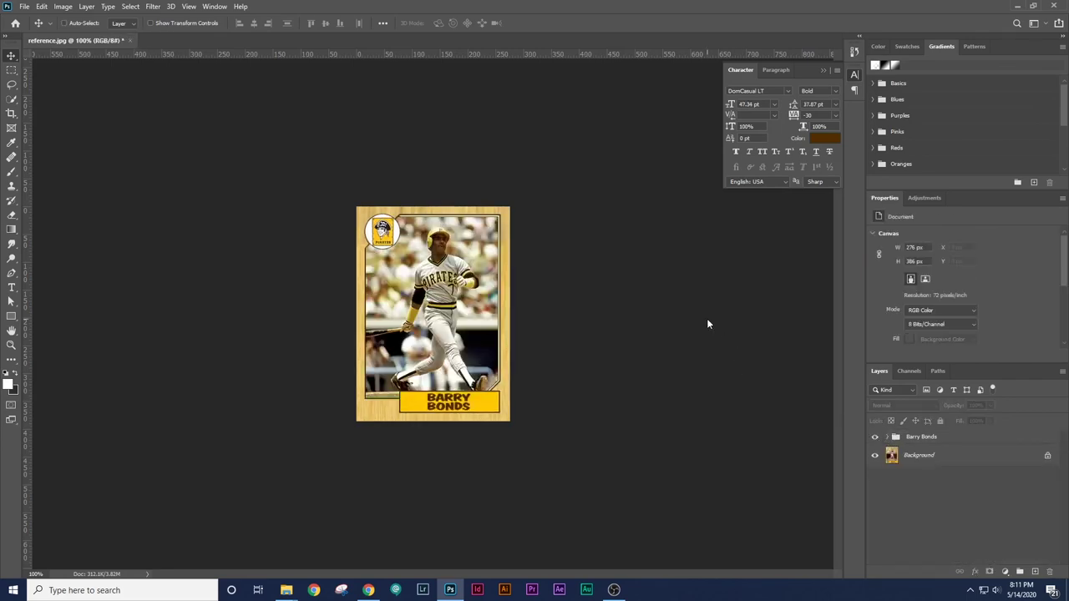
Save the document as a Photoshop file named 1987 Topps Card Template in the Baseball Cards - 1987 Topps folder
key(shift+ctrl+s)
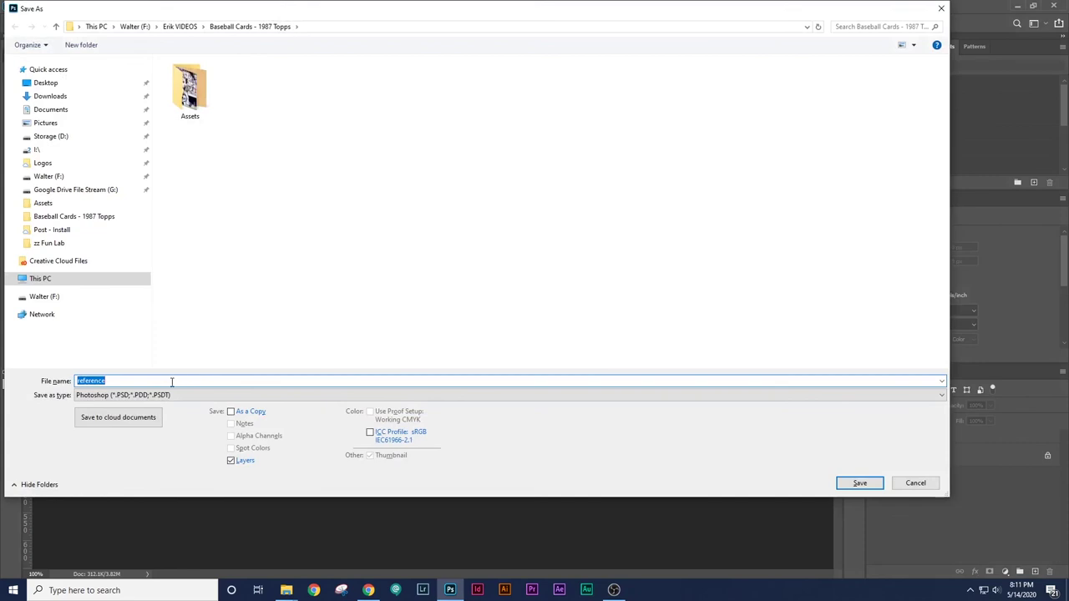
text(1987 Topps Card Template)
key(Return)
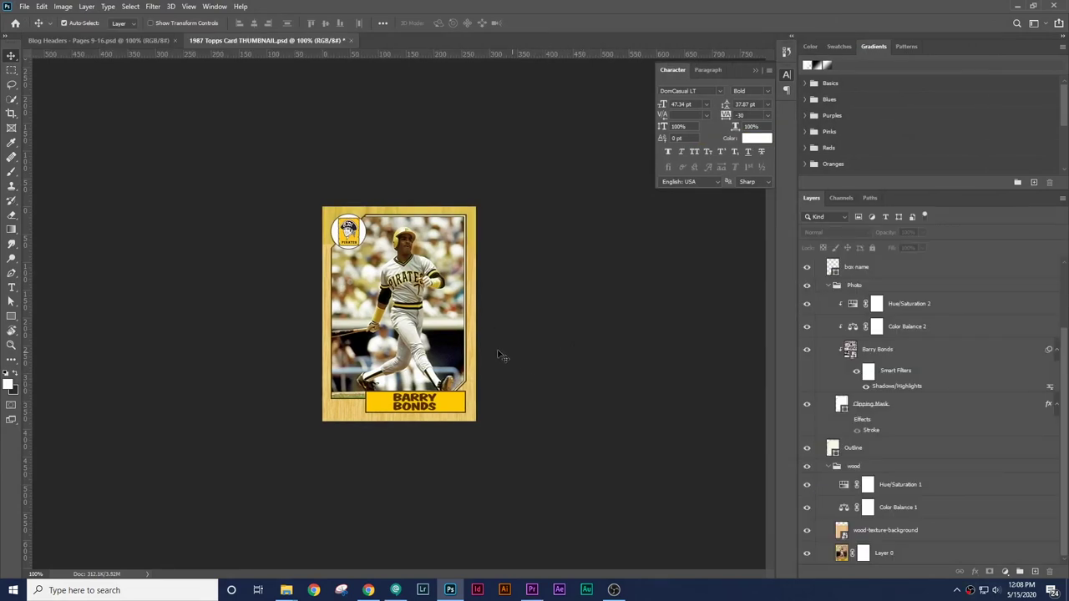
Move the wood-texture-background layer up about 68 px behind the card and save the thumbnail document
click(477, 309)
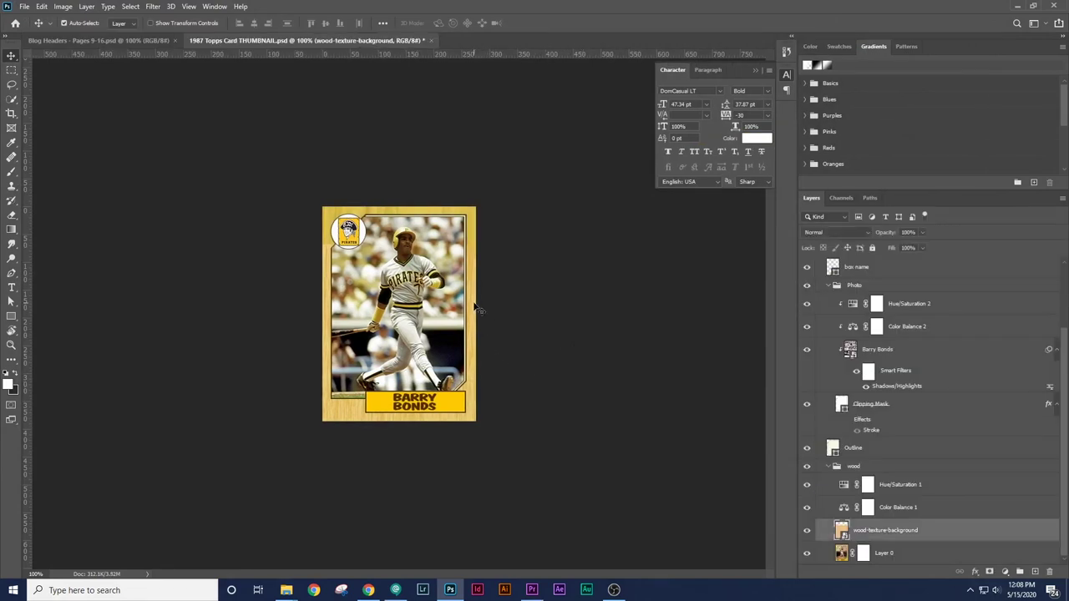
key(ctrl+t)
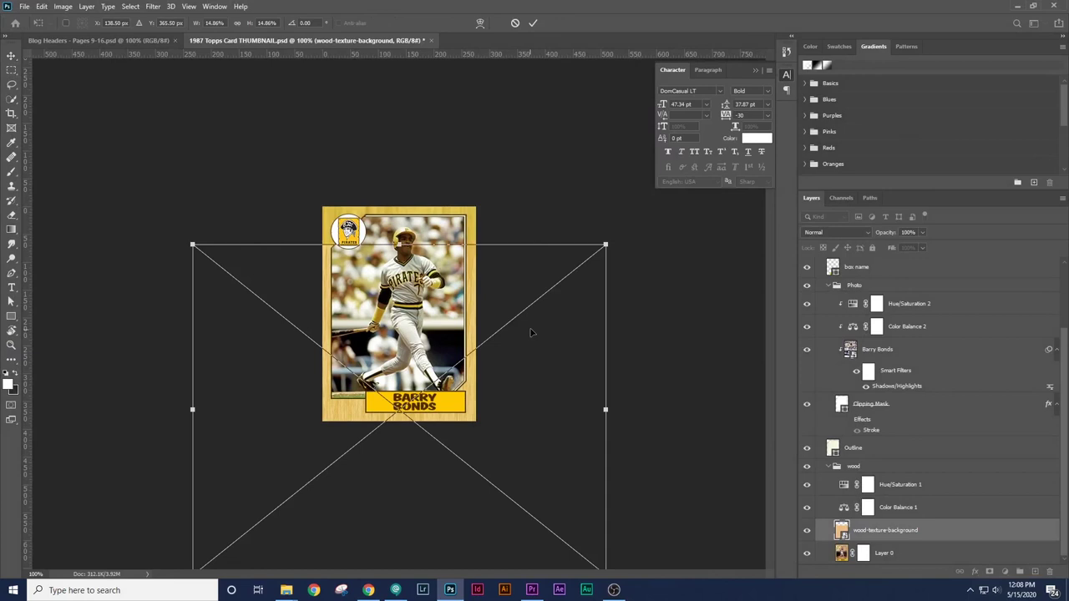
drag(530, 333, 530, 294)
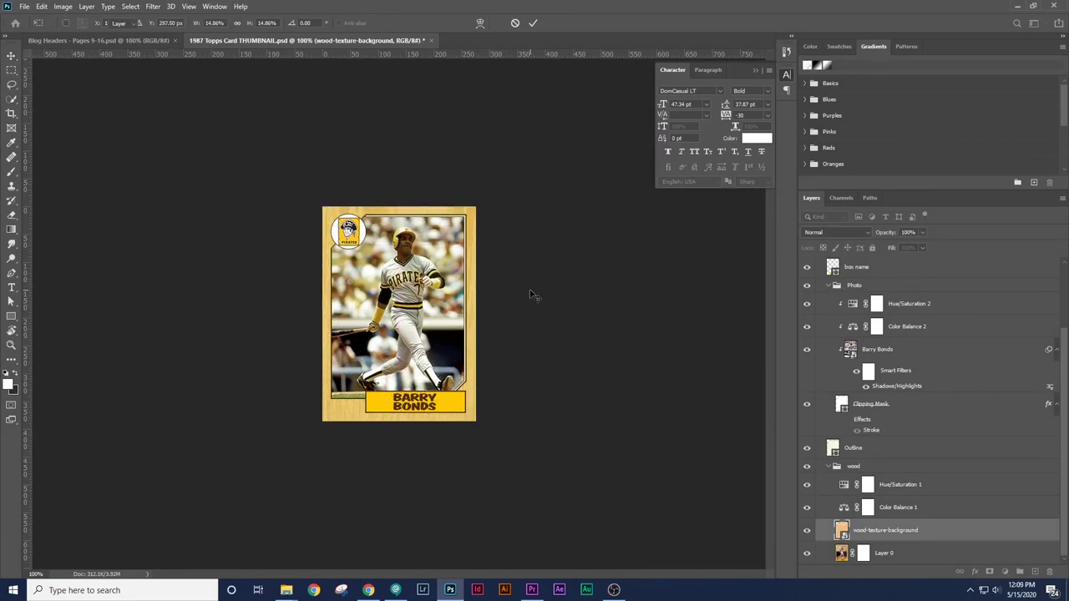
key(Return)
key(ctrl+s)
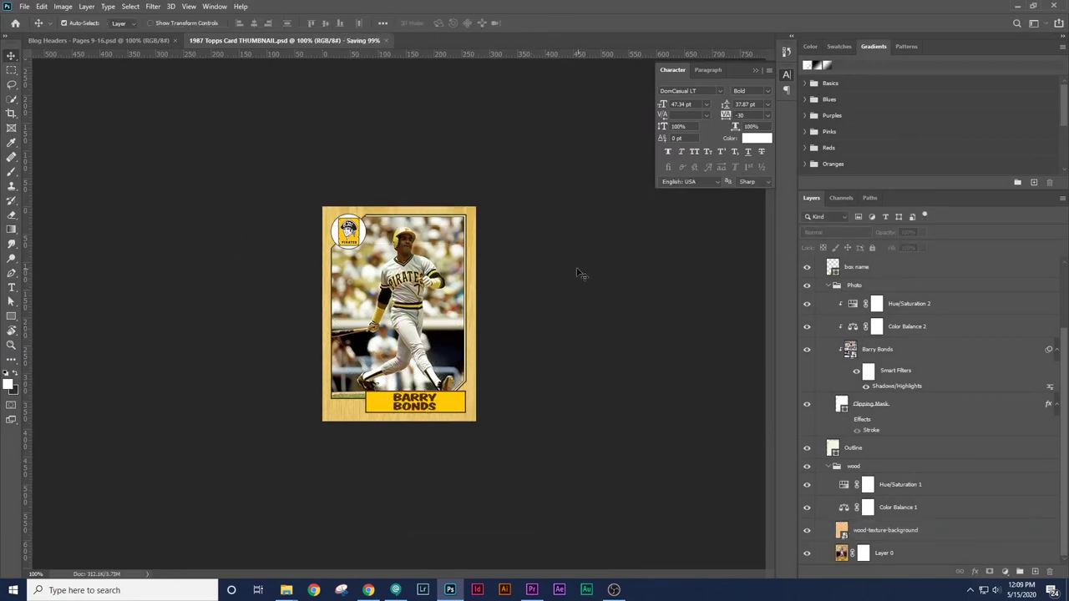